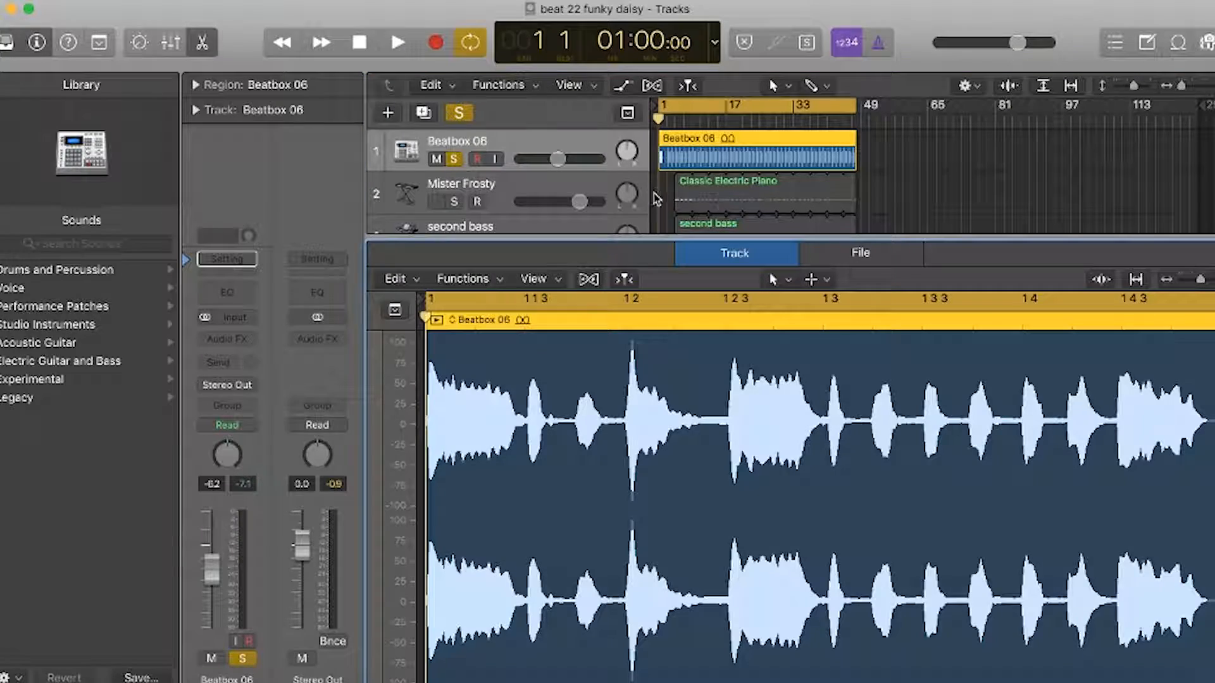
Close the audio editor and look through the Apple Loops library, closing the loop browser when finished.
key("e")
left_click(1178, 42)
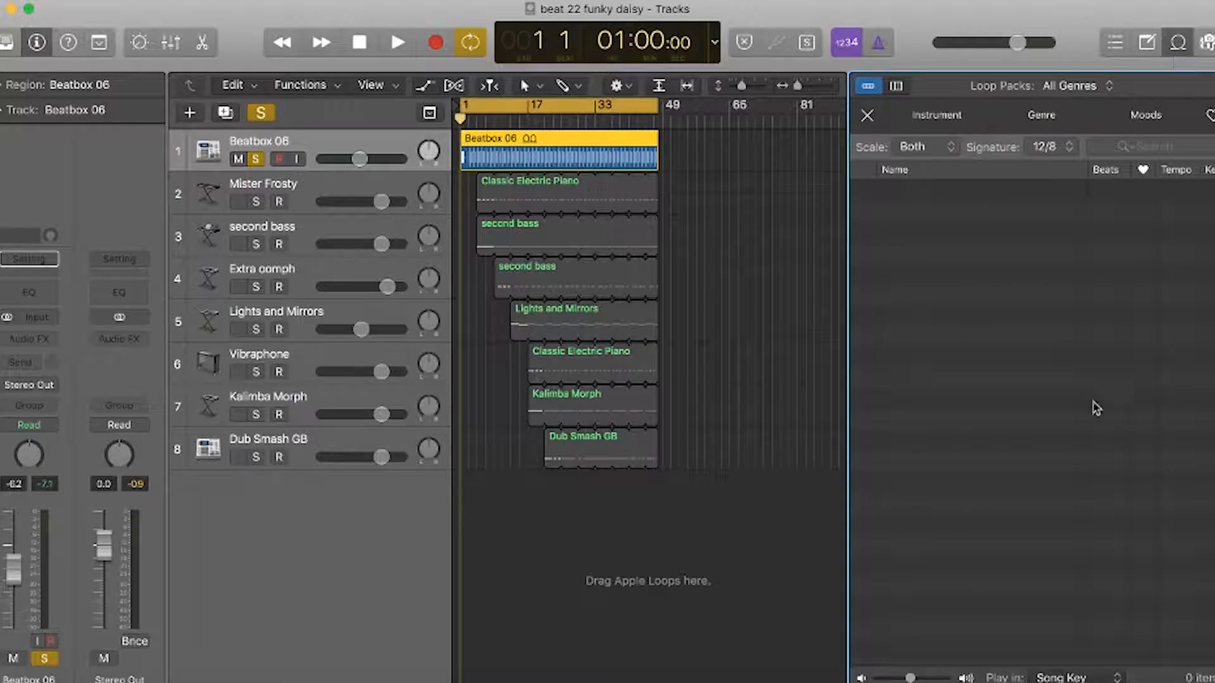
scroll(1030, 350, "down", 15)
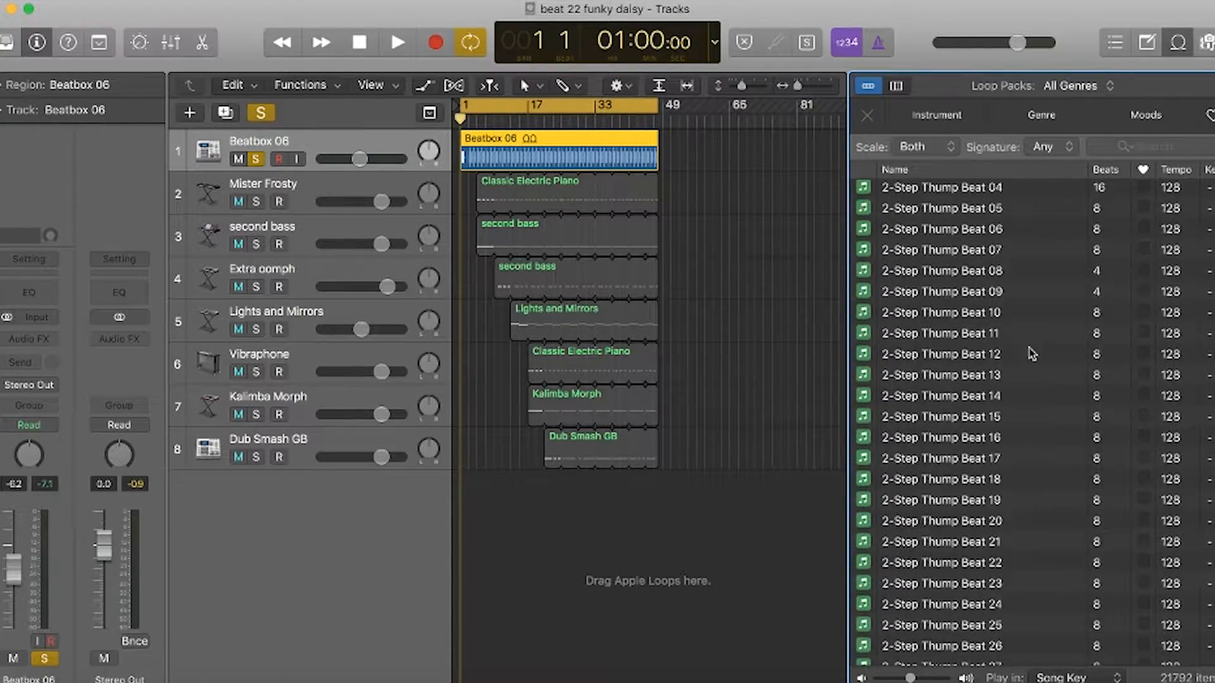
left_click(1177, 42)
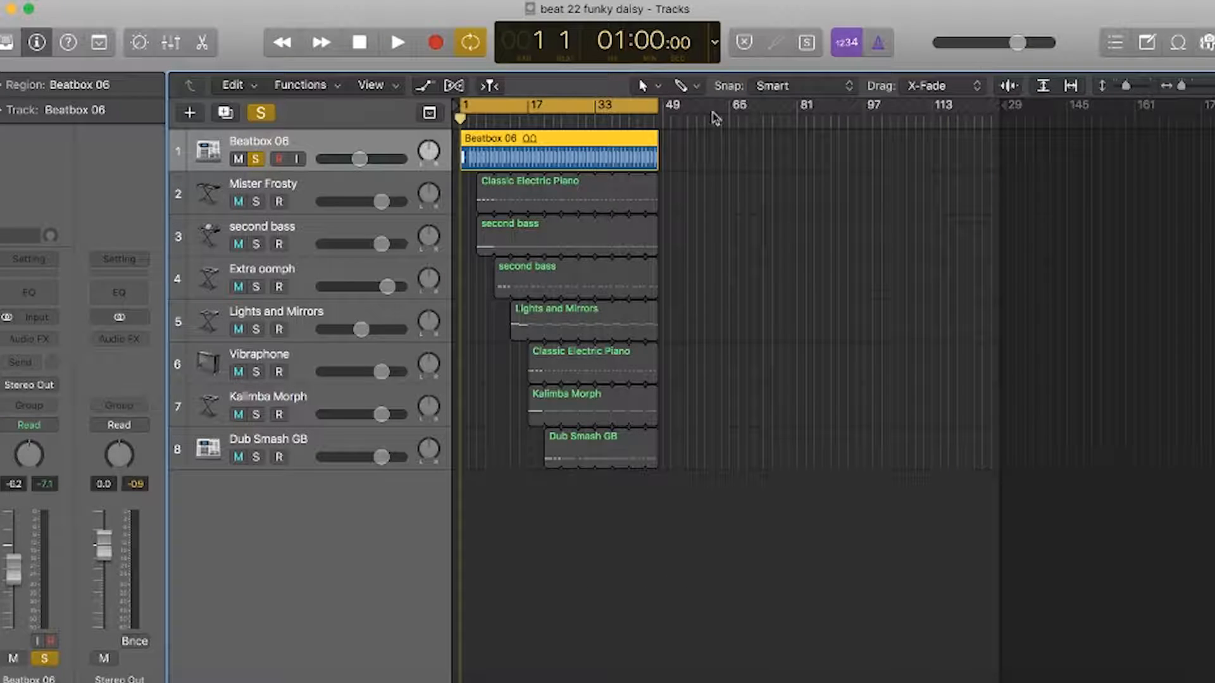
Play the opening bars of the soloed Beatbox 06 track and return the playhead to bar 1.
scroll(530, 156, "up", 6)
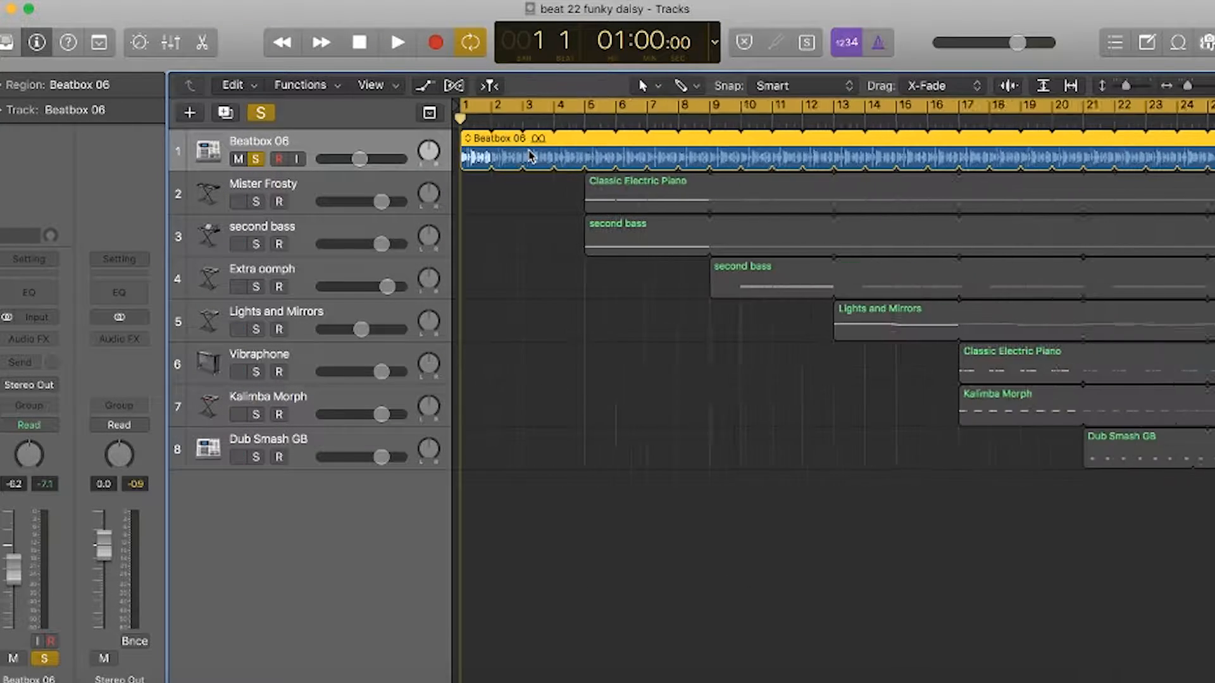
key("space")
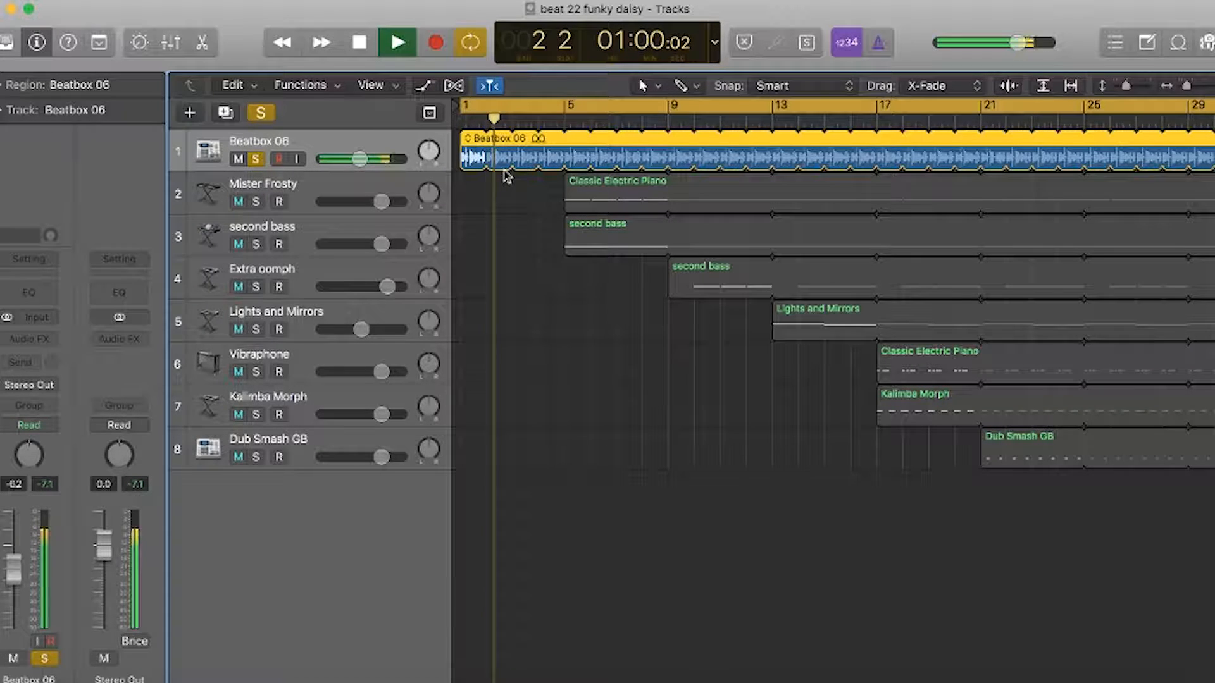
key("space")
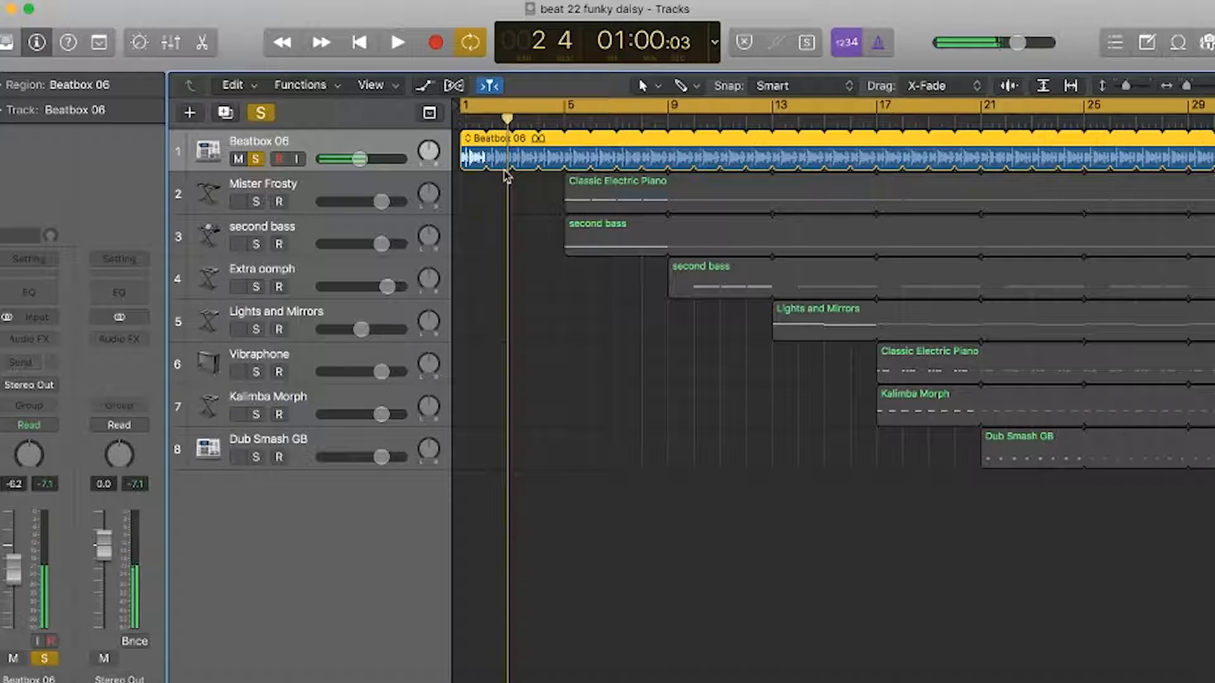
key("super+Left")
key("super+Left")
key("super+Left")
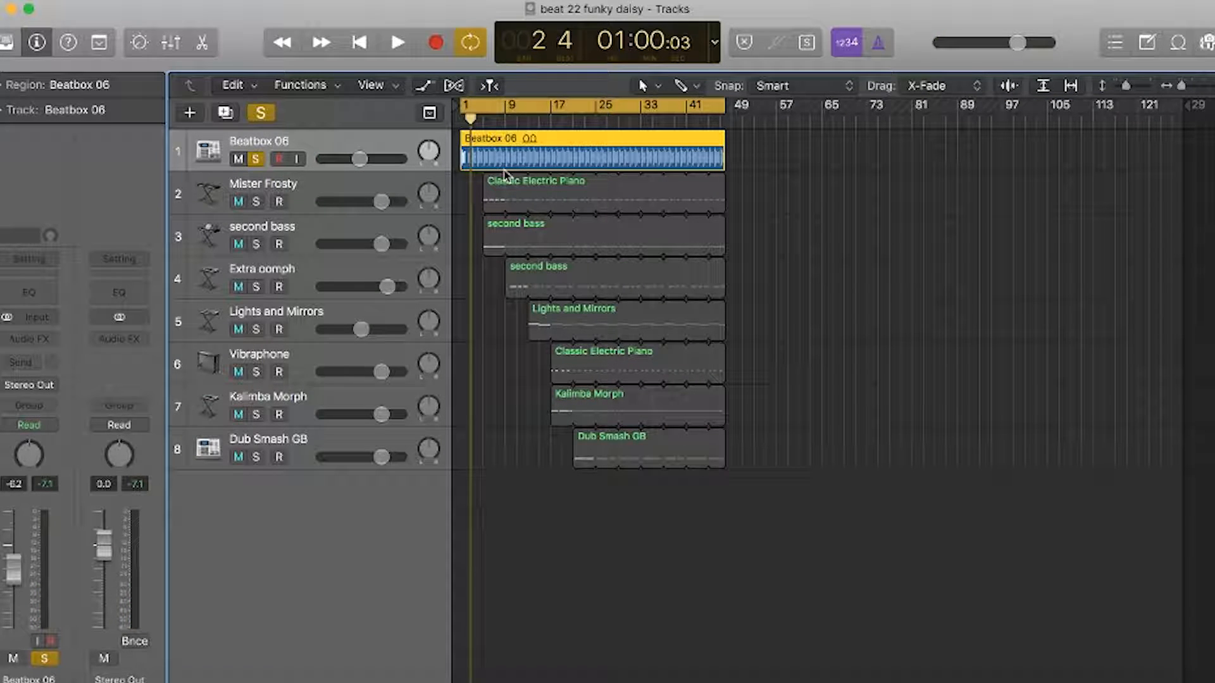
key("super+Right")
key("super+Right")
key("super+Right")
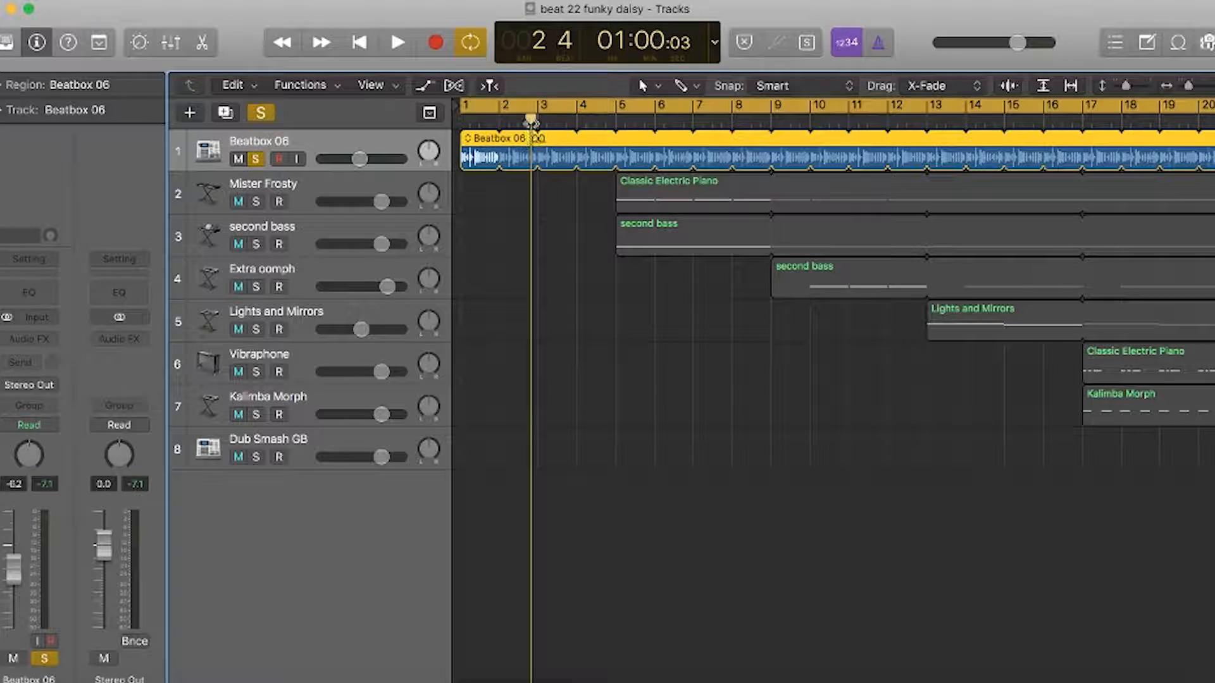
key("space")
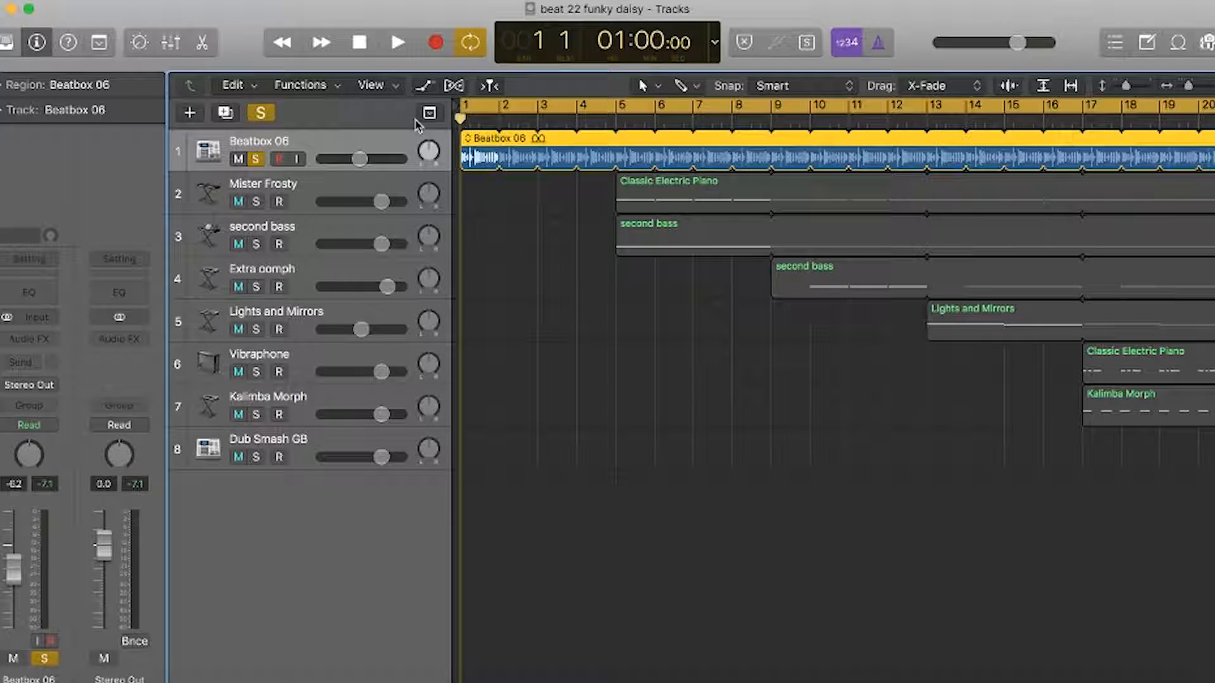
Solo the Mister Frosty track instead of Beatbox 06 and move the playhead to bar 5.
left_click(329, 184)
left_click(256, 160)
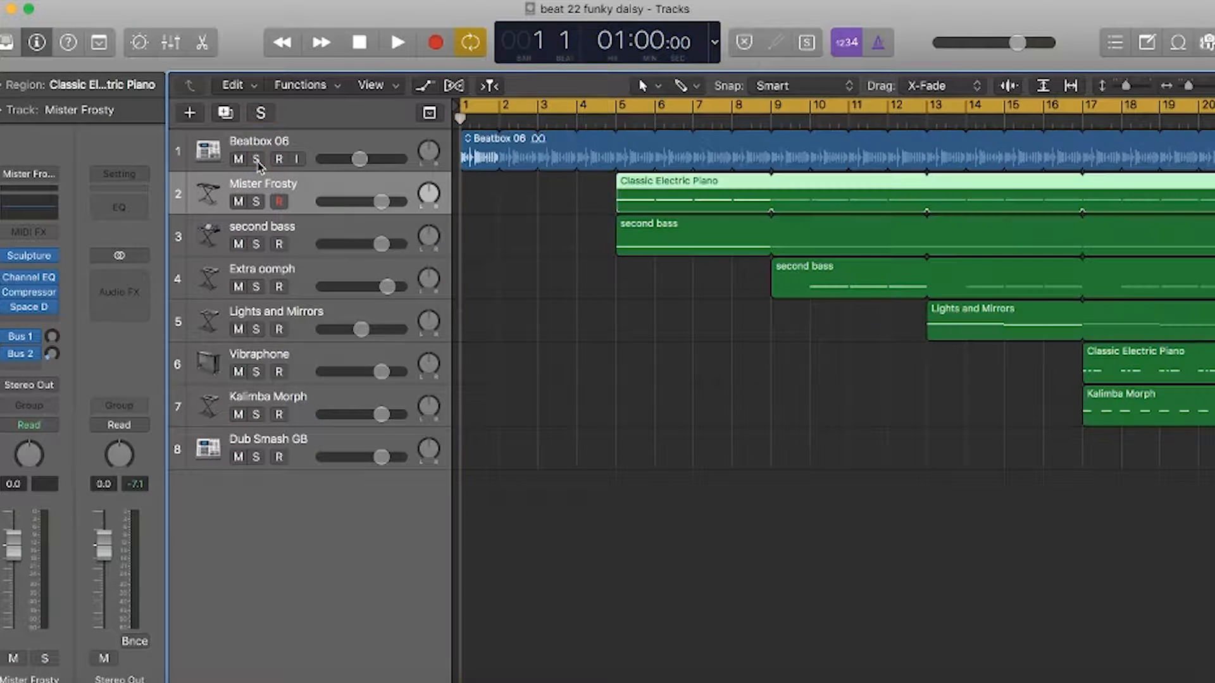
left_click(257, 201)
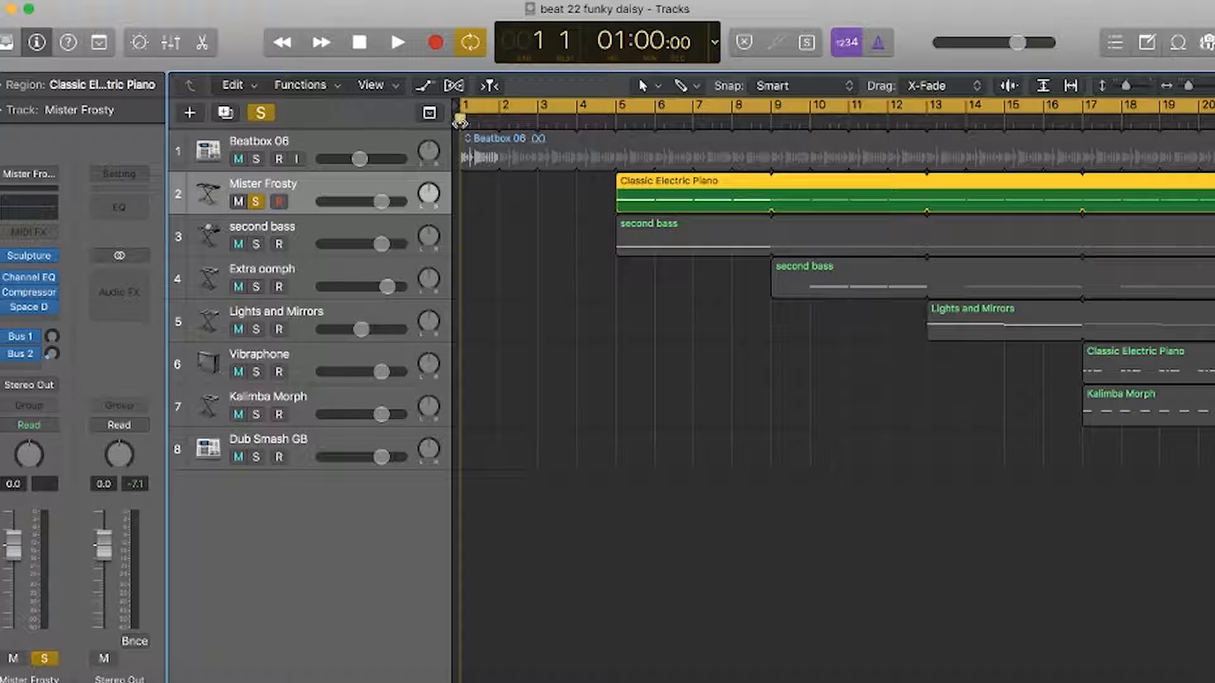
left_click_drag(459, 122, 617, 131)
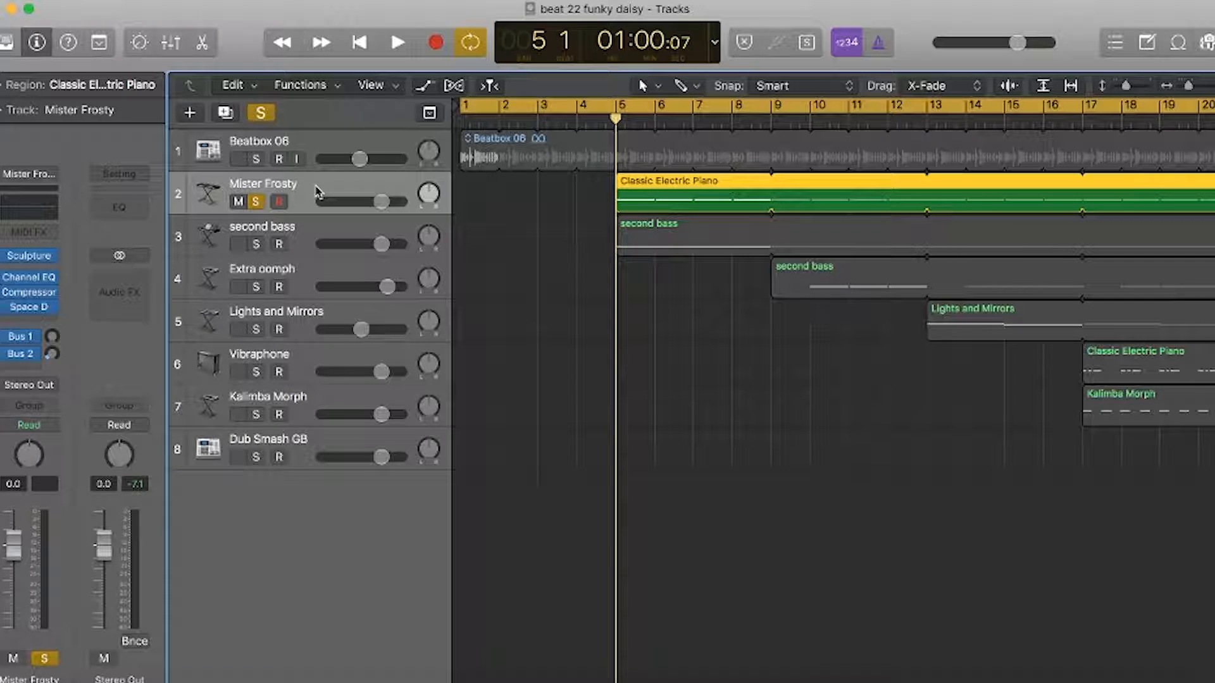
Turn off cycle mode and play the soloed Mister Frosty track from bar 5.
key("e")
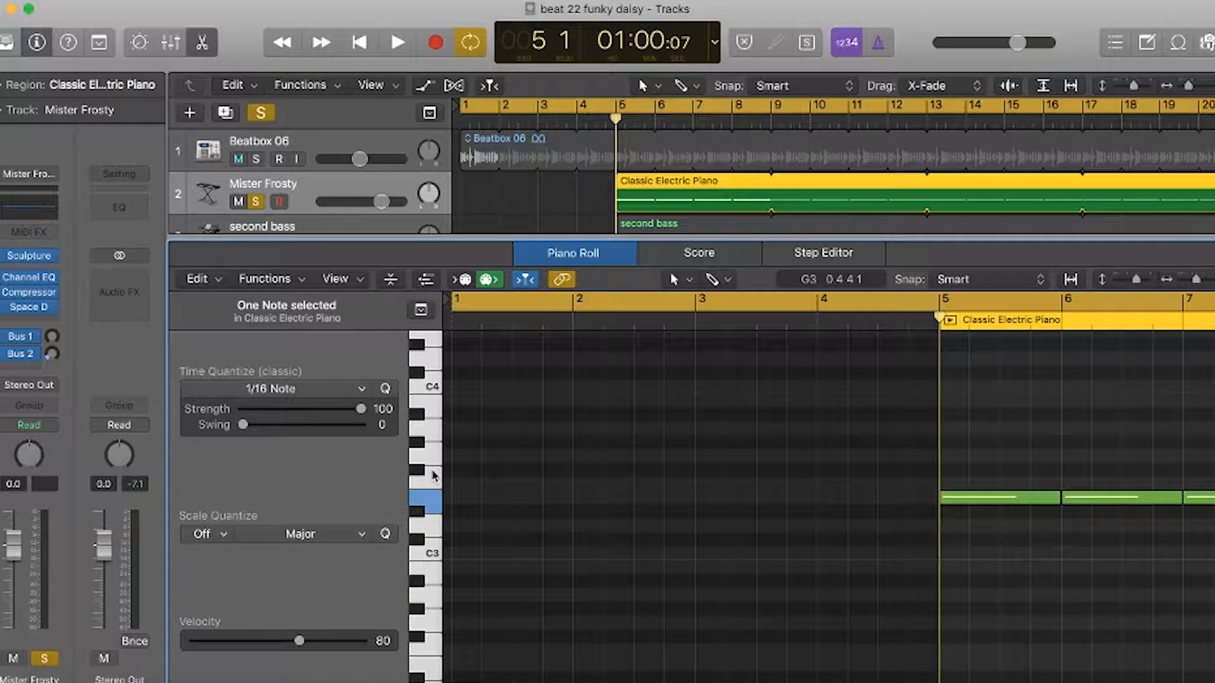
key("e")
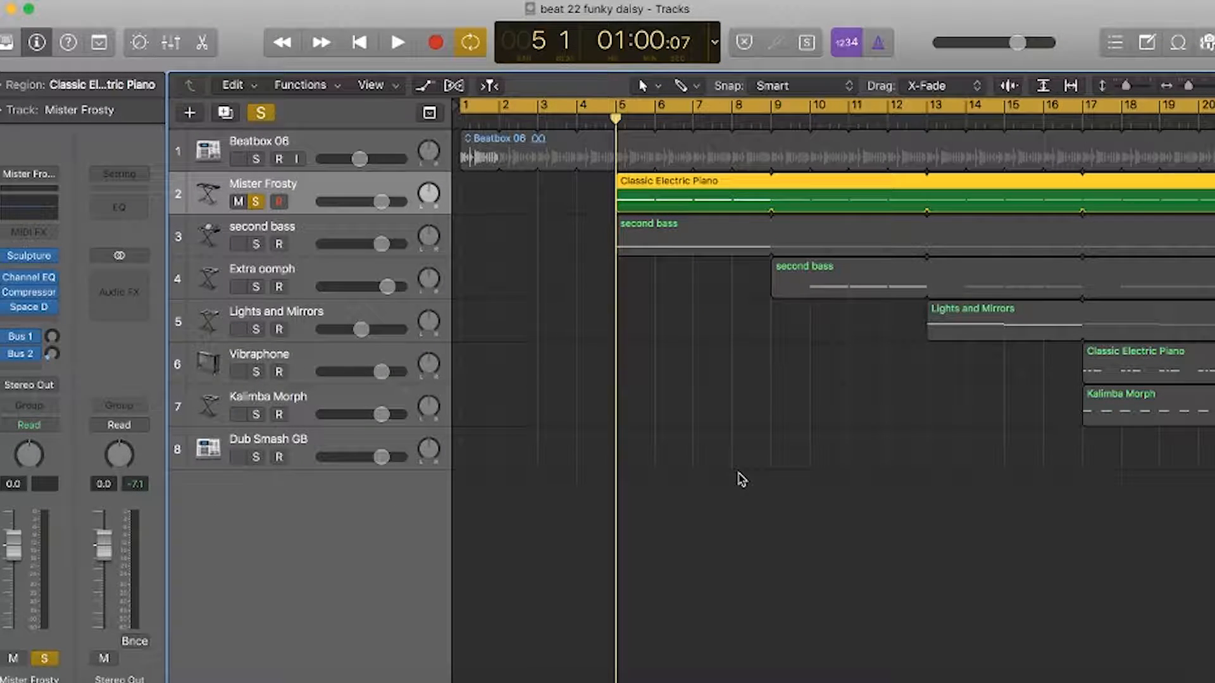
key("c")
key("space")
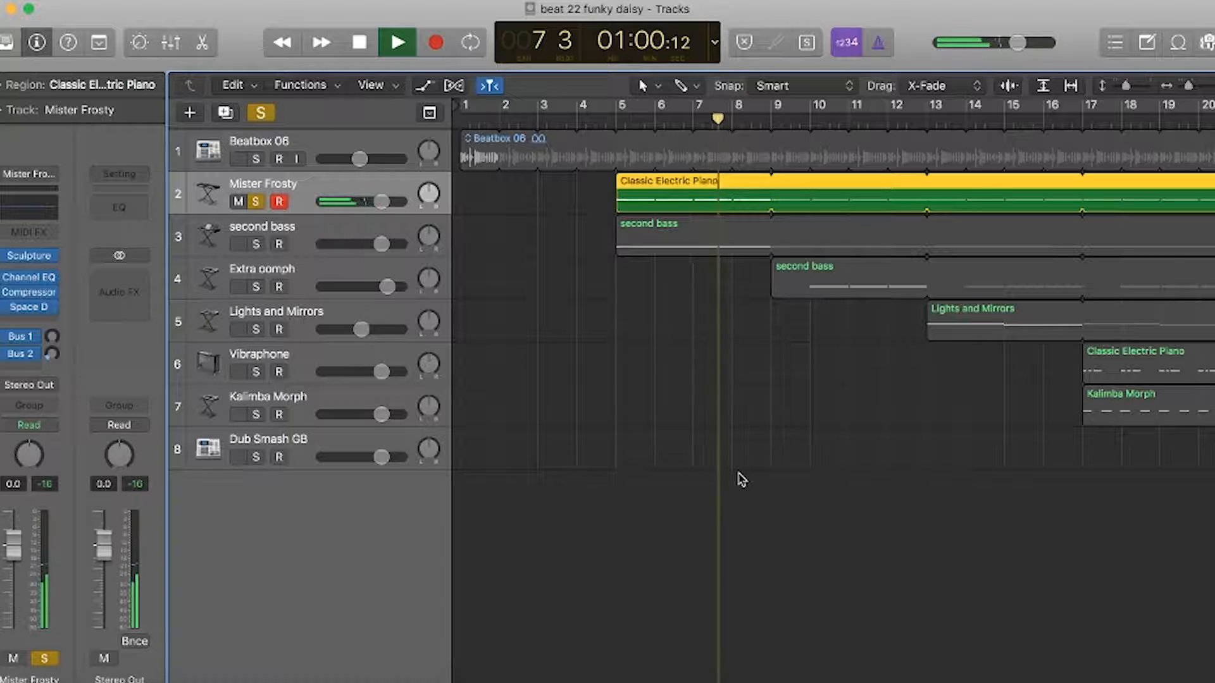
key("space")
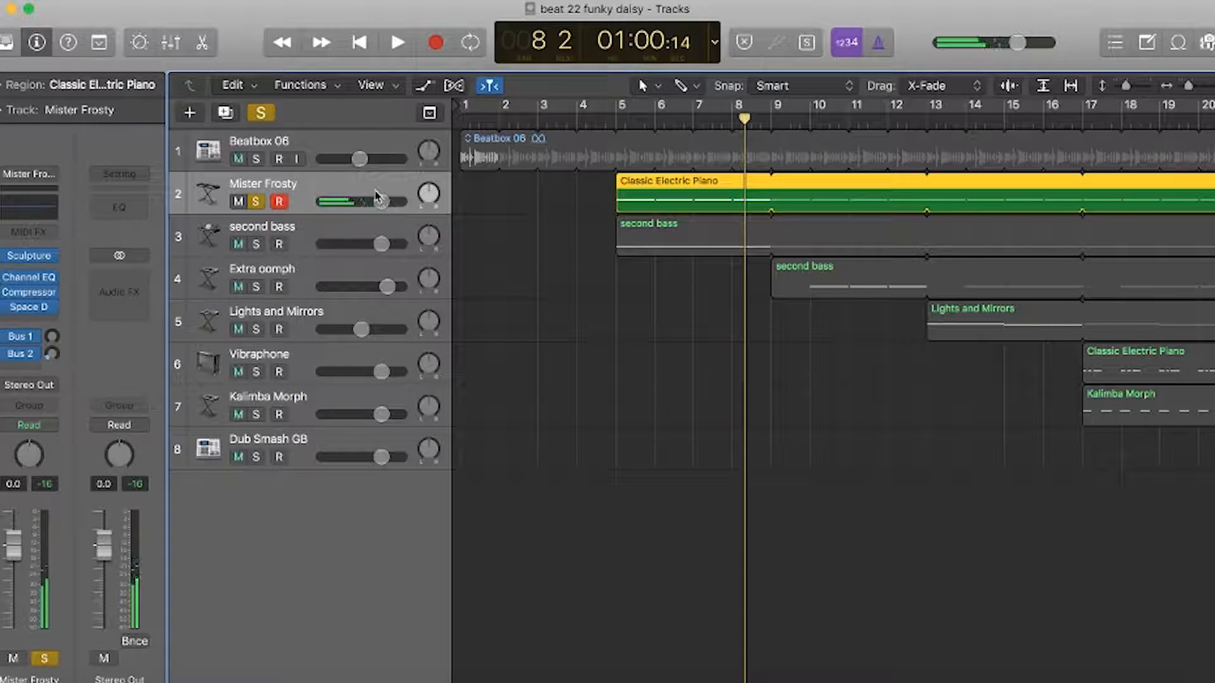
Examine the Classic Electric Piano region's notes in the Piano Roll, close the editor and move the playhead to bar 9.
key("p")
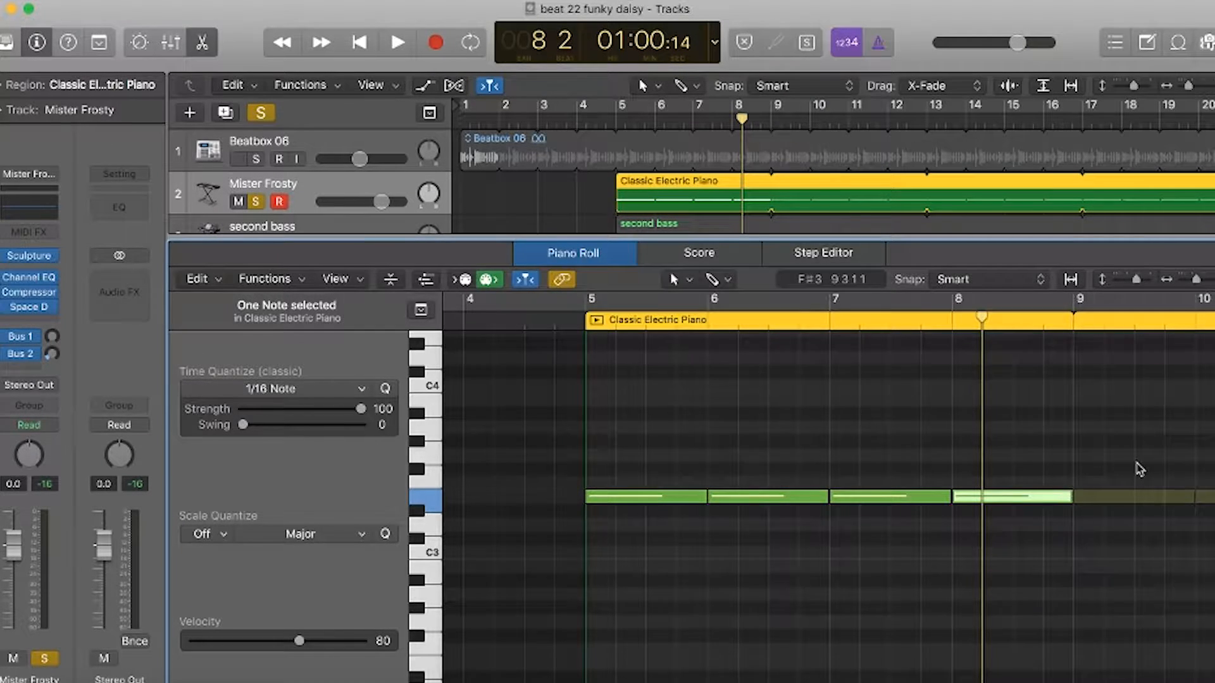
key("e")
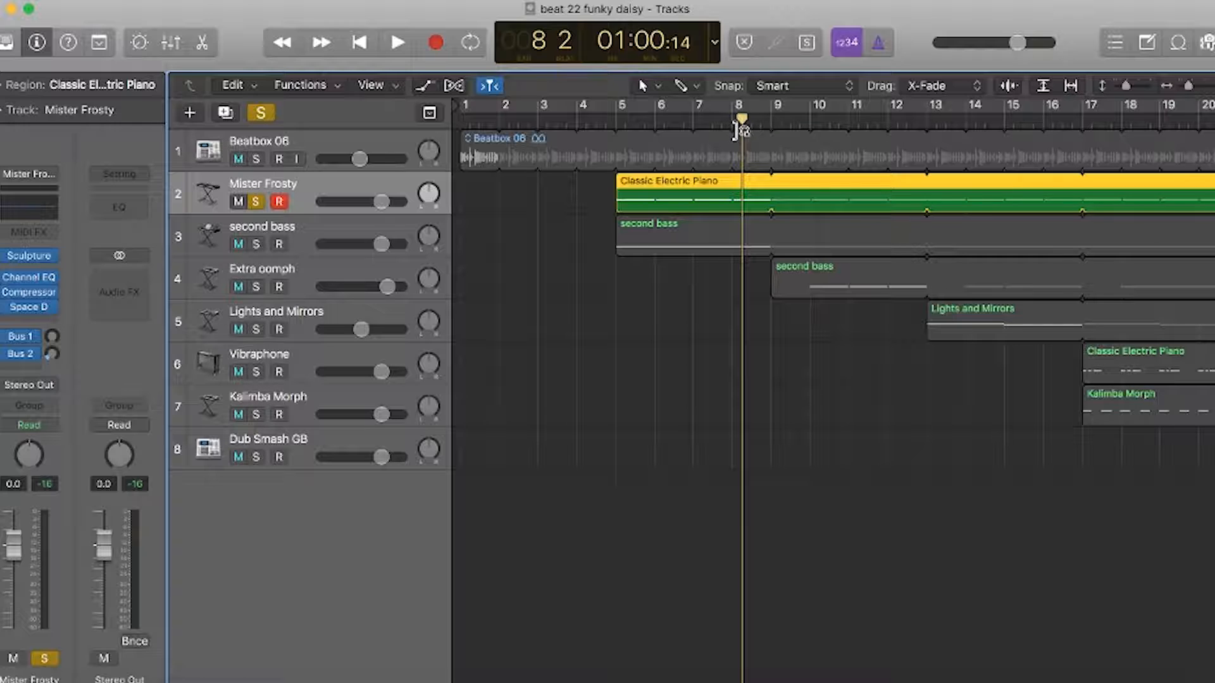
left_click_drag(741, 129, 791, 267)
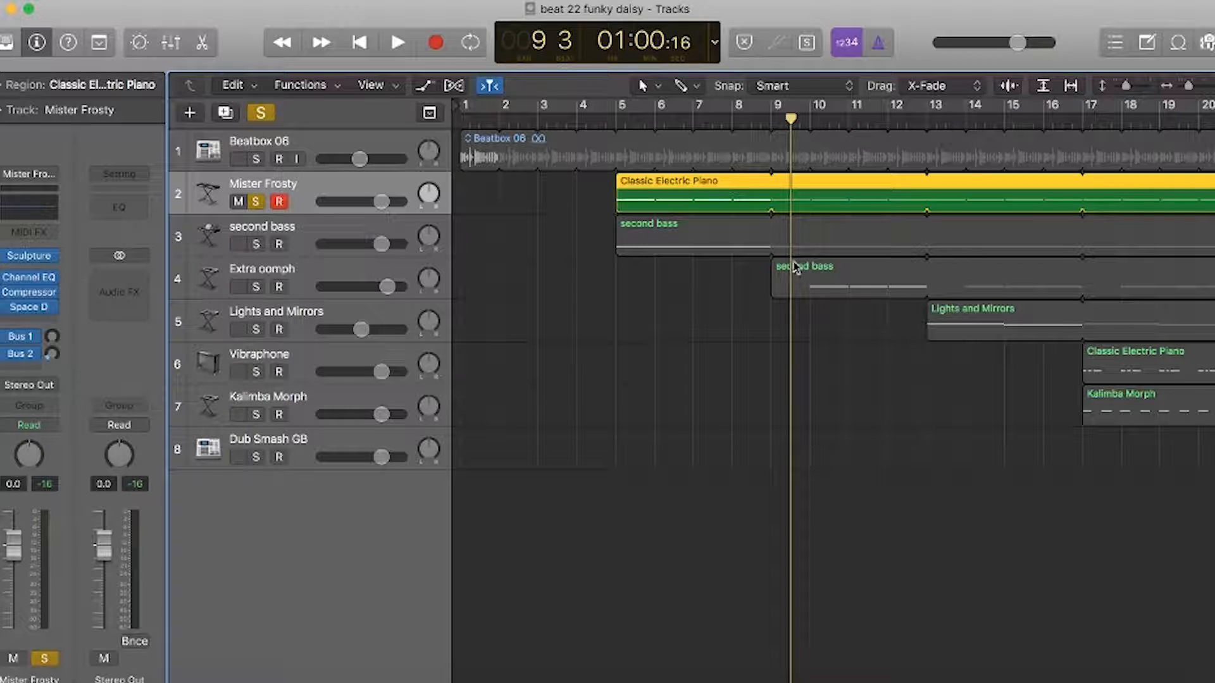
Replay the Mister Frosty track's Classic Electric Piano region from bar 5 and stop playback.
left_click_drag(798, 122, 620, 120)
left_click(665, 236)
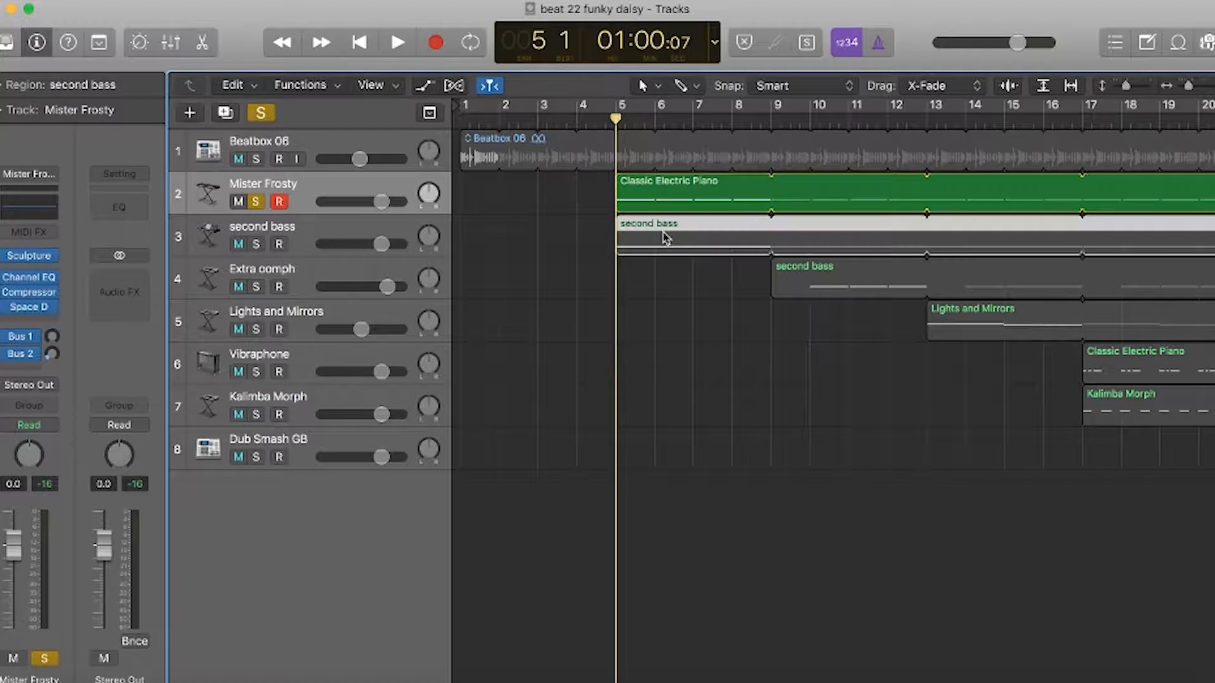
left_click(655, 206)
key("space")
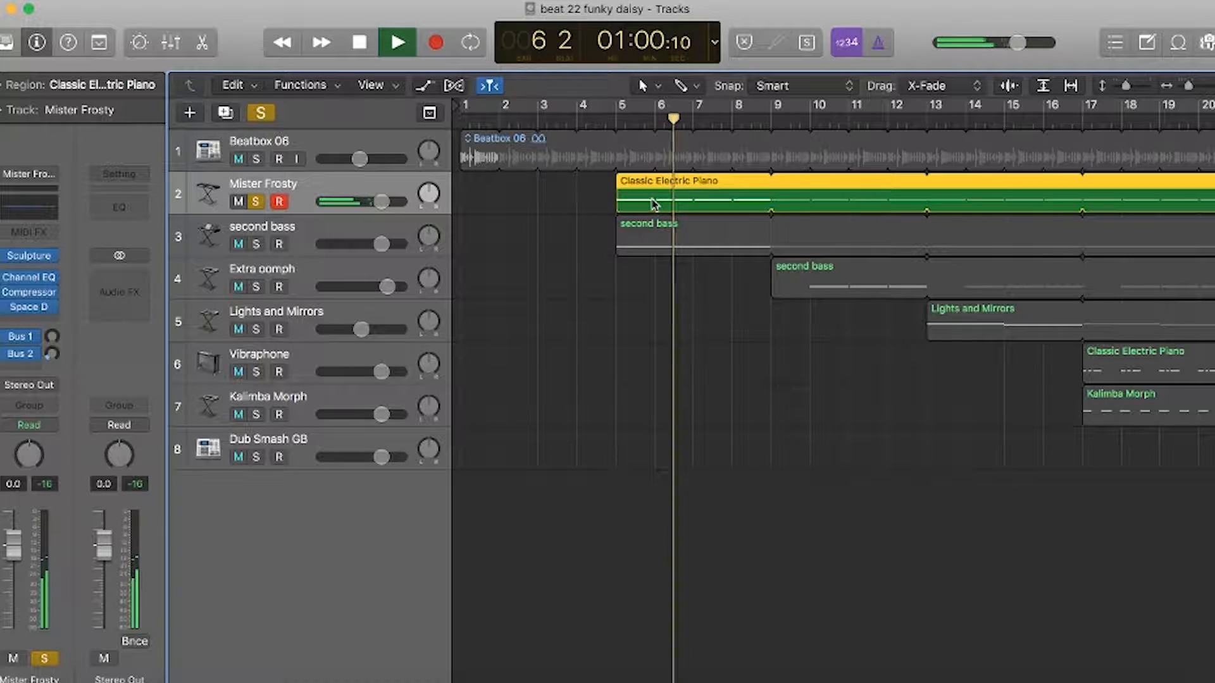
key("space")
Add Beatbox 06 to the soloed tracks and play it together with Mister Frosty from about bar 5.
left_click(256, 159)
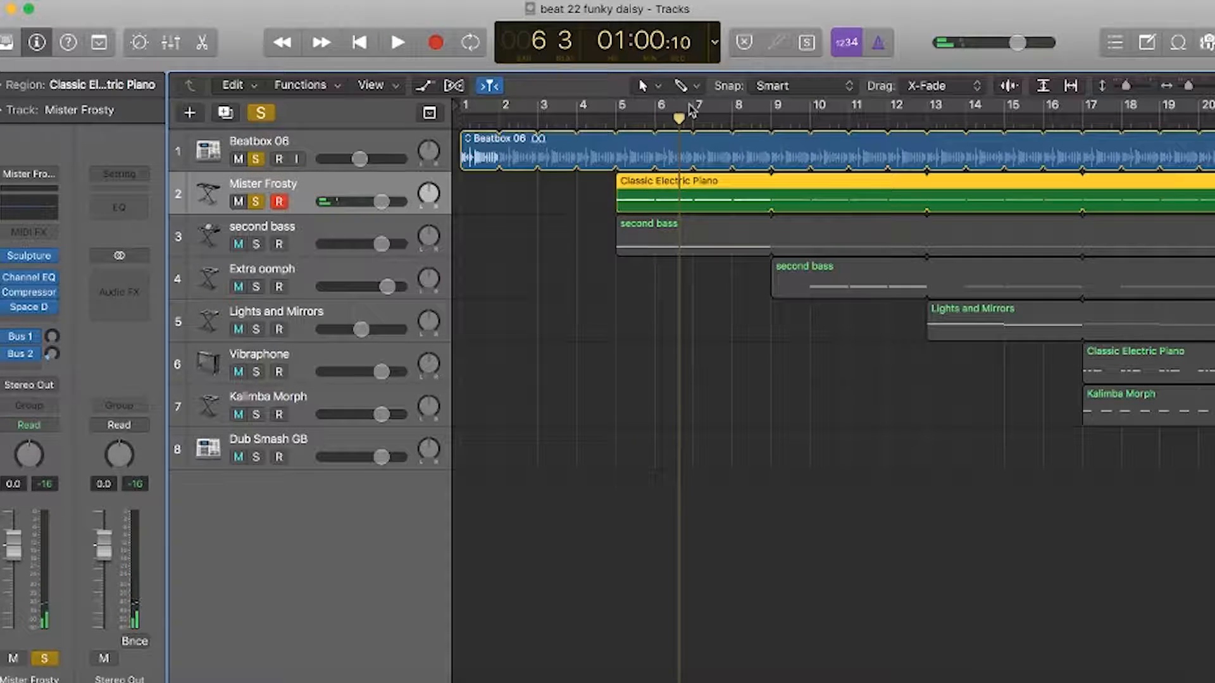
left_click(604, 114)
key("space")
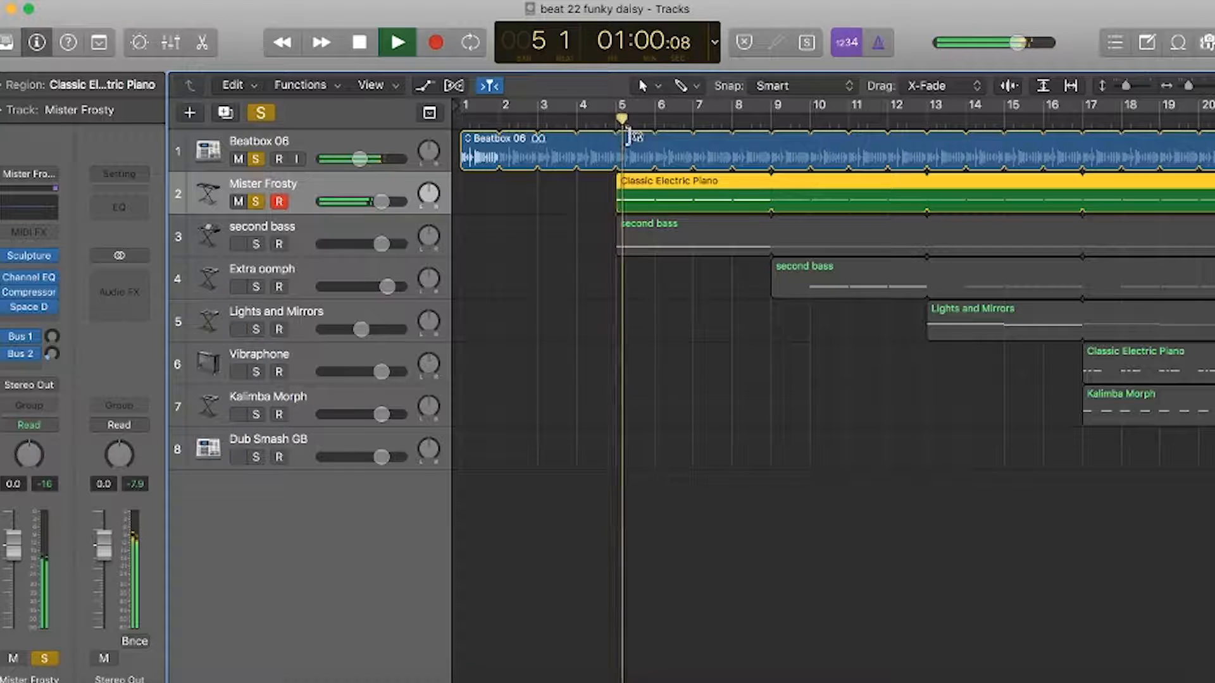
key("space")
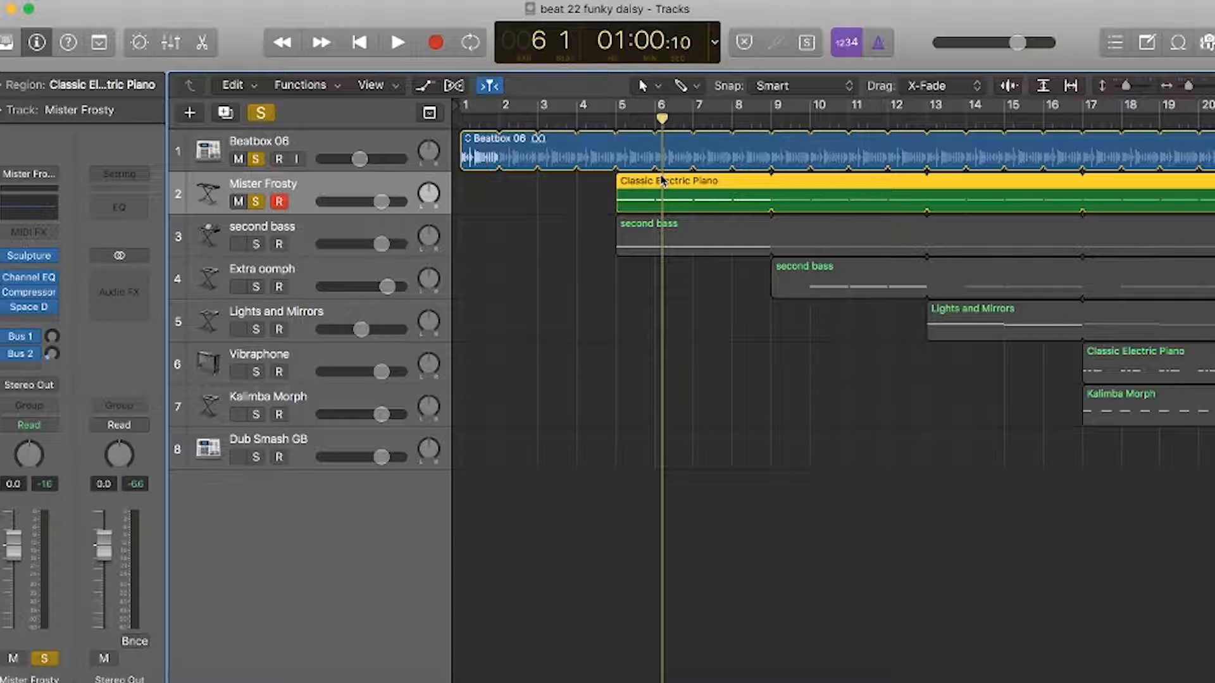
Clear the existing solos, solo only the second bass track and move the playhead back into bar 5.
left_click(671, 241)
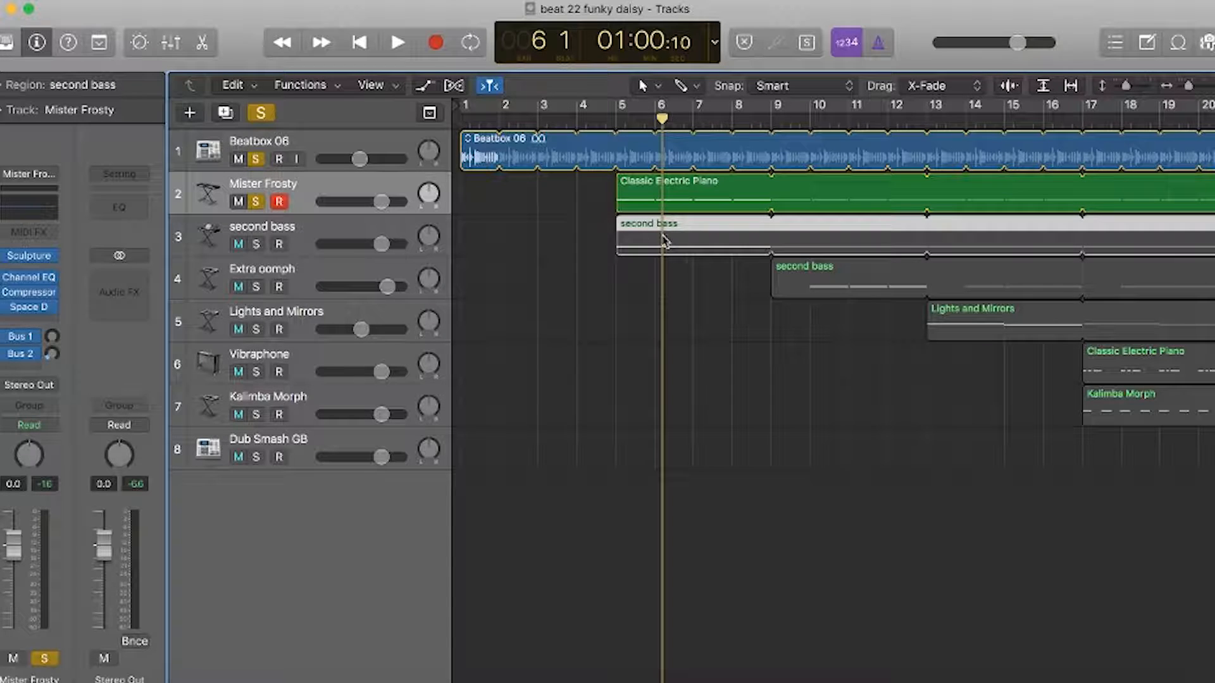
left_click(268, 120)
left_click(256, 245)
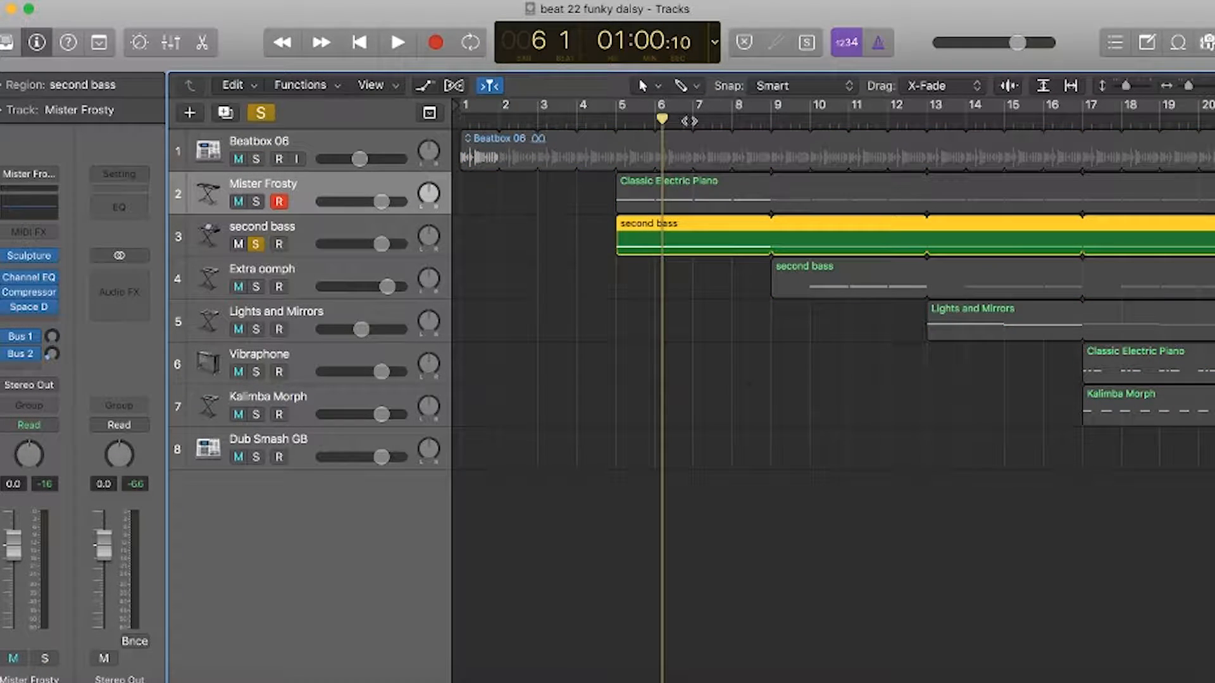
left_click_drag(662, 119, 643, 120)
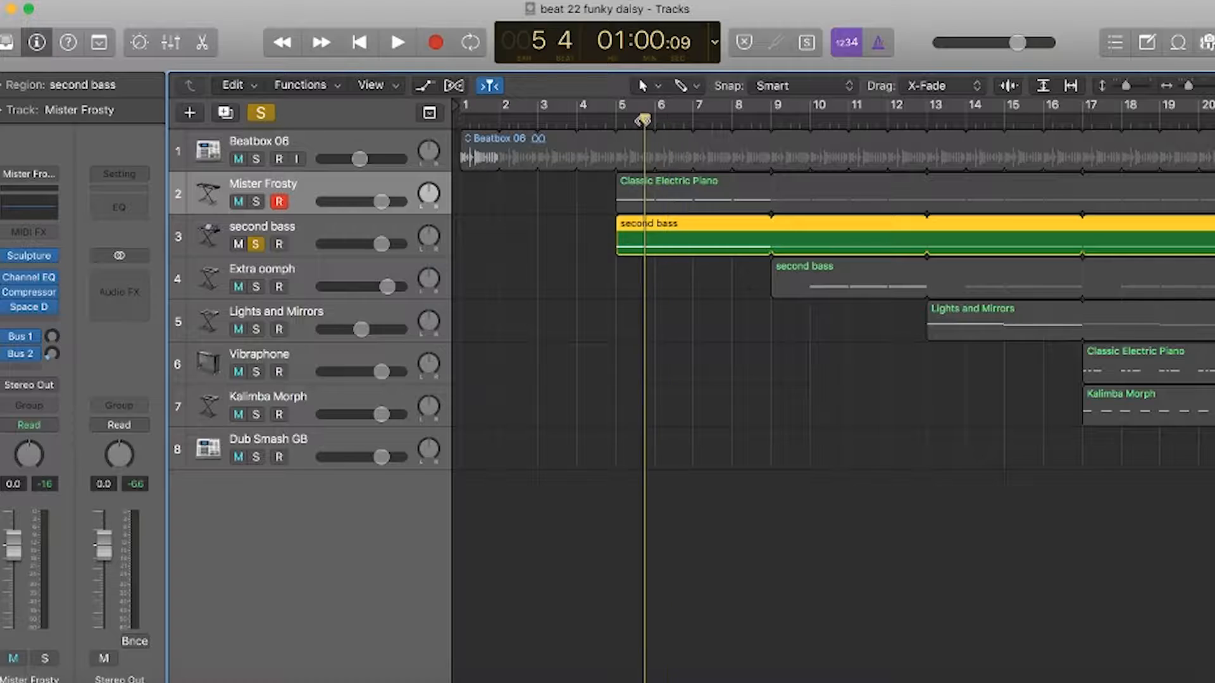
Select the second bass track and show its region's notes in the Piano Roll.
left_click(325, 238)
key("e")
key("e")
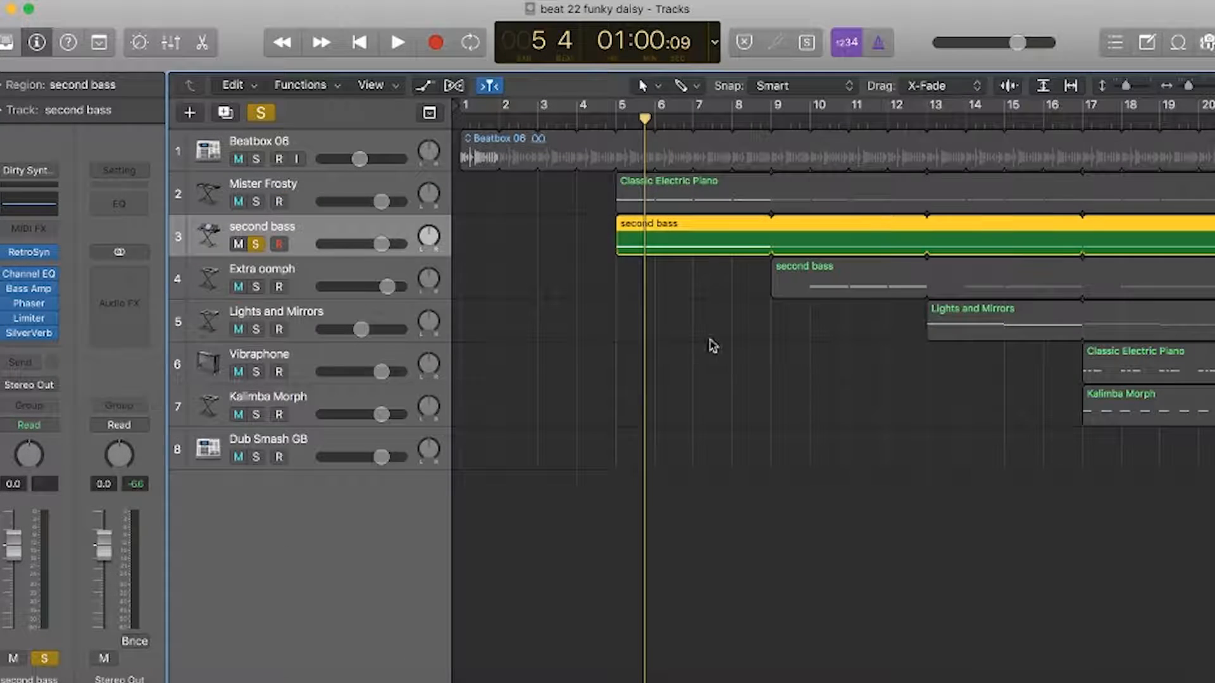
key("e")
key("e")
key("e")
key("e")
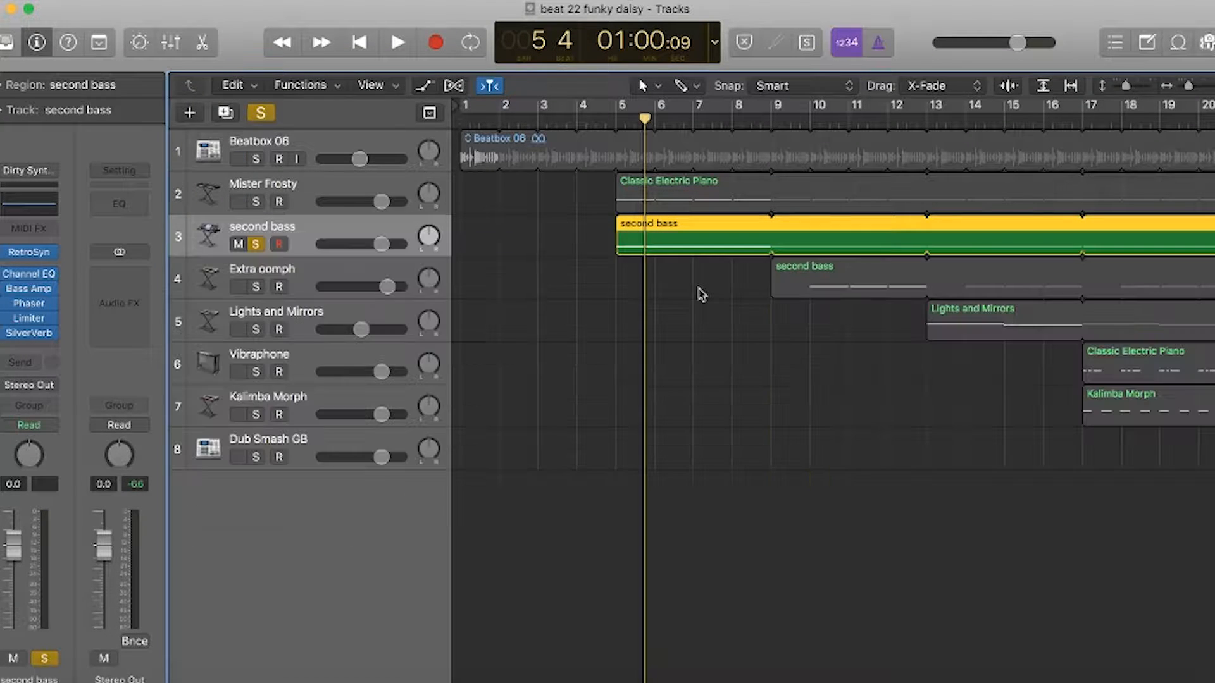
key("e")
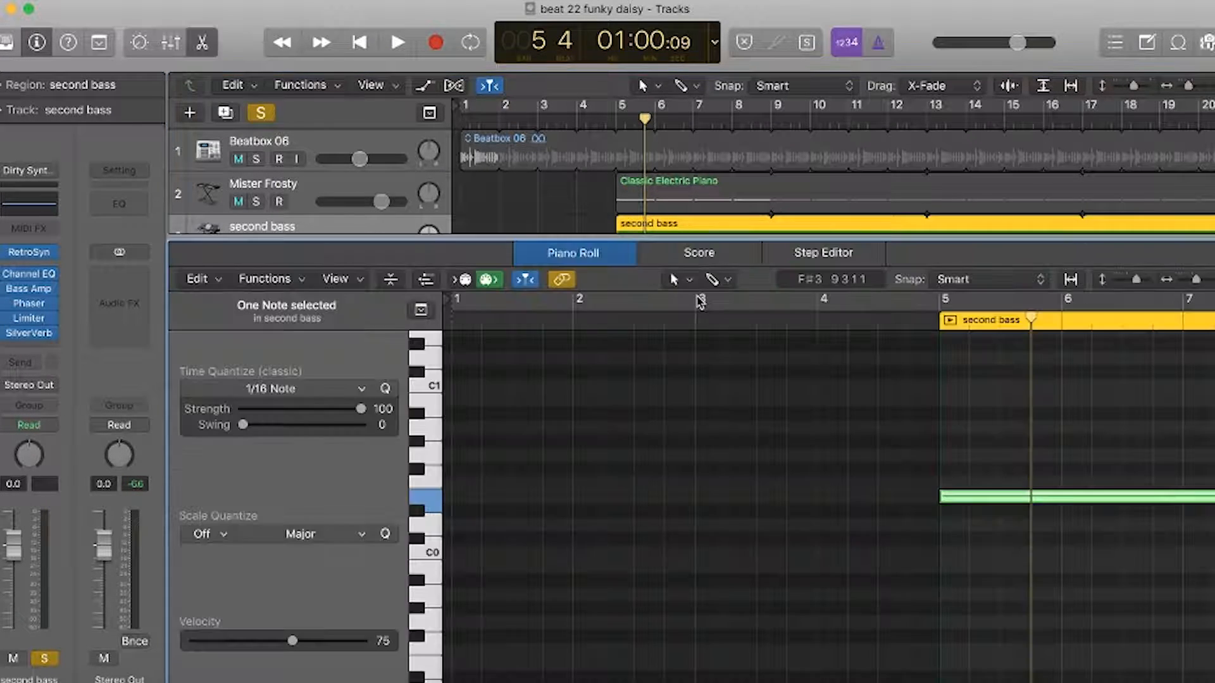
key("e")
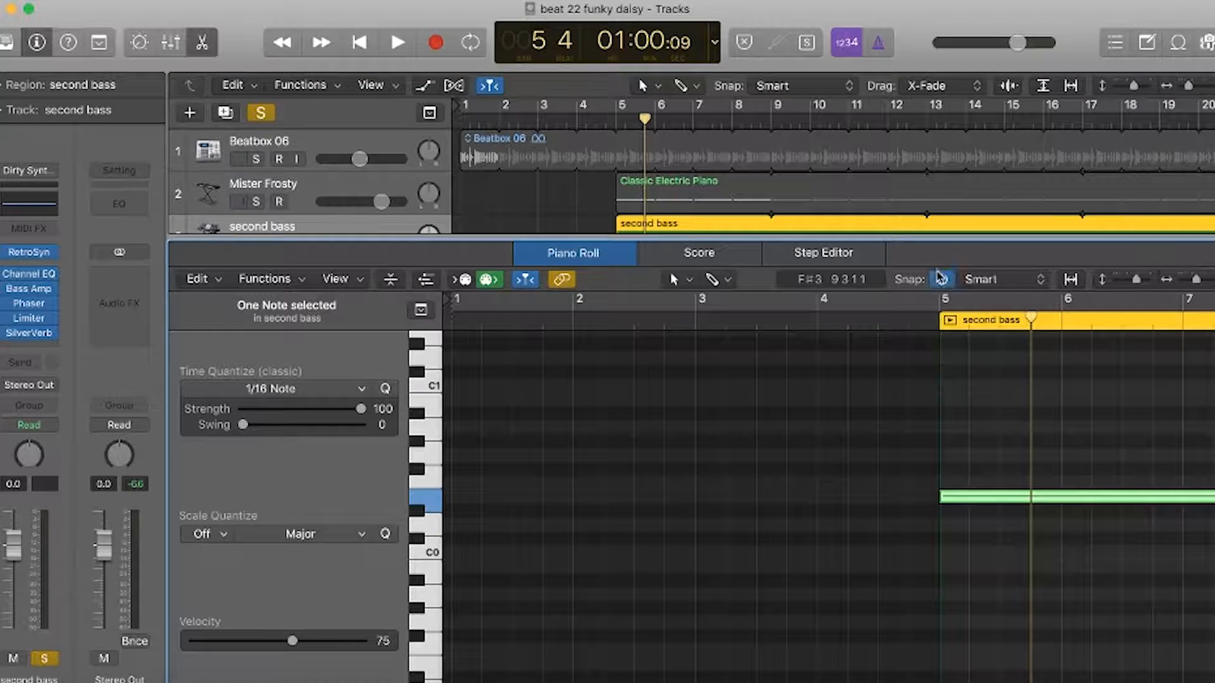
key("e")
Play the soloed second bass region from bar 5 while viewing its full note, and close the Piano Roll.
left_click_drag(1026, 314, 937, 317)
key("space")
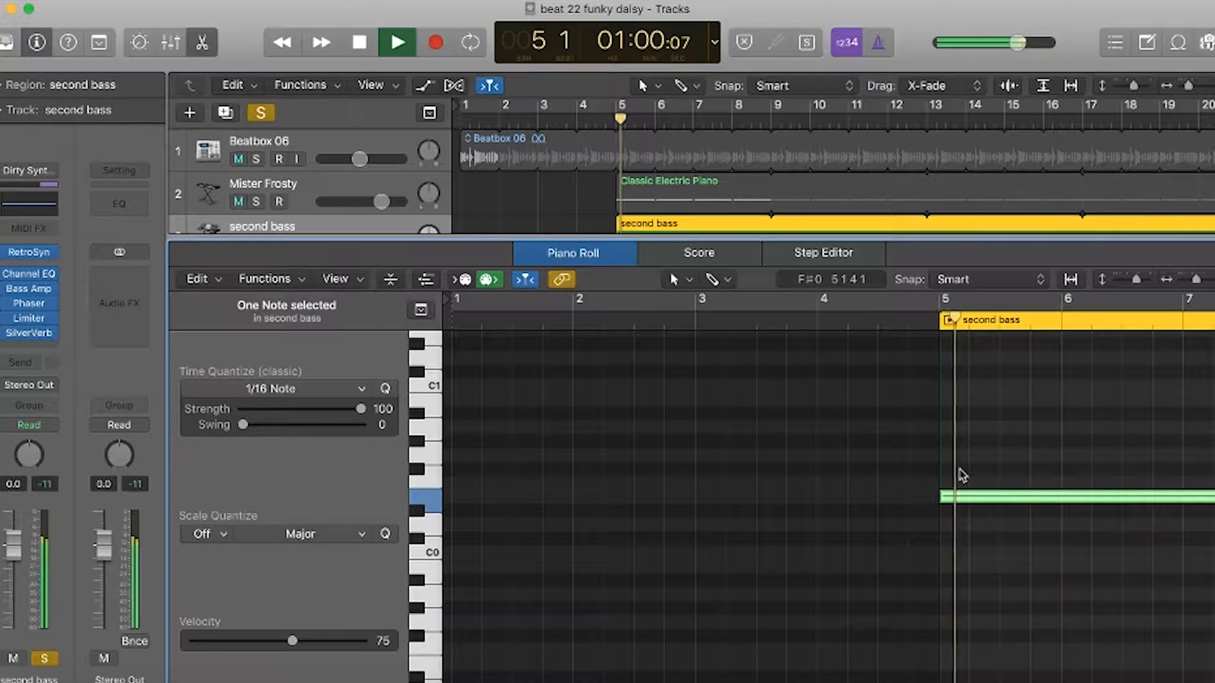
key("super+Left")
key("super+Left")
key("super+Left")
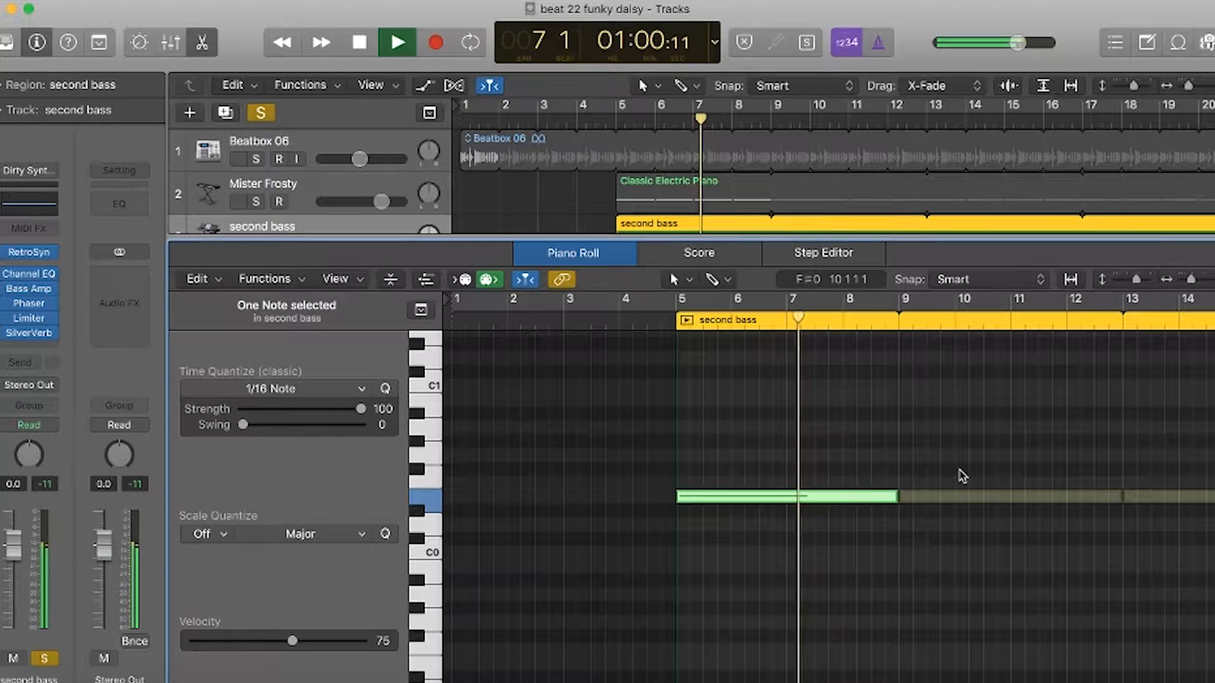
key("space")
key("p")
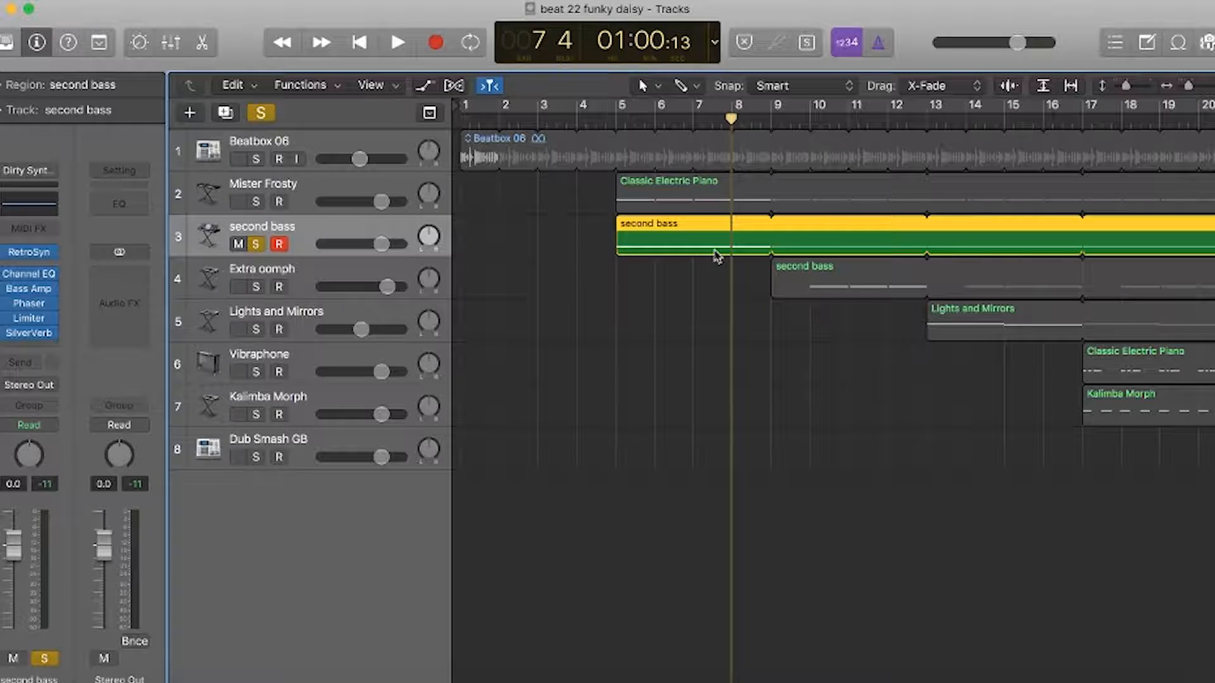
Reselect the second bass region, play it soloed from bar 5 for a short stretch, and return the playhead to bar 5.
left_click(639, 157)
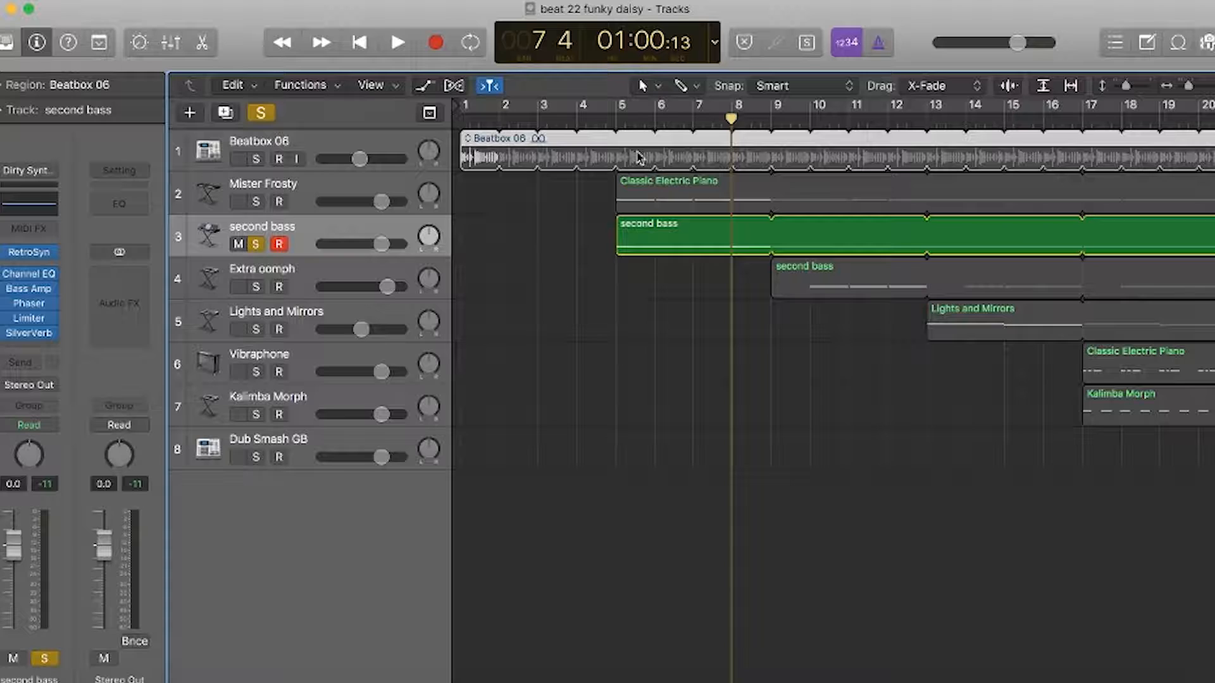
left_click(678, 232)
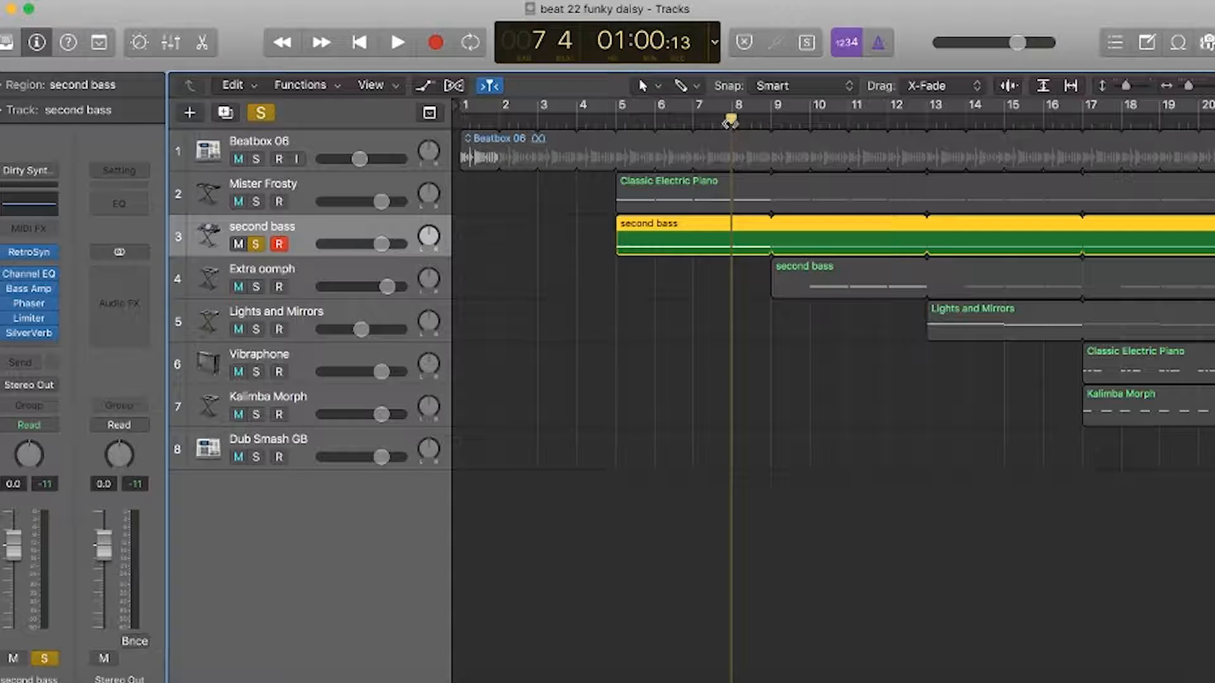
left_click_drag(729, 122, 615, 129)
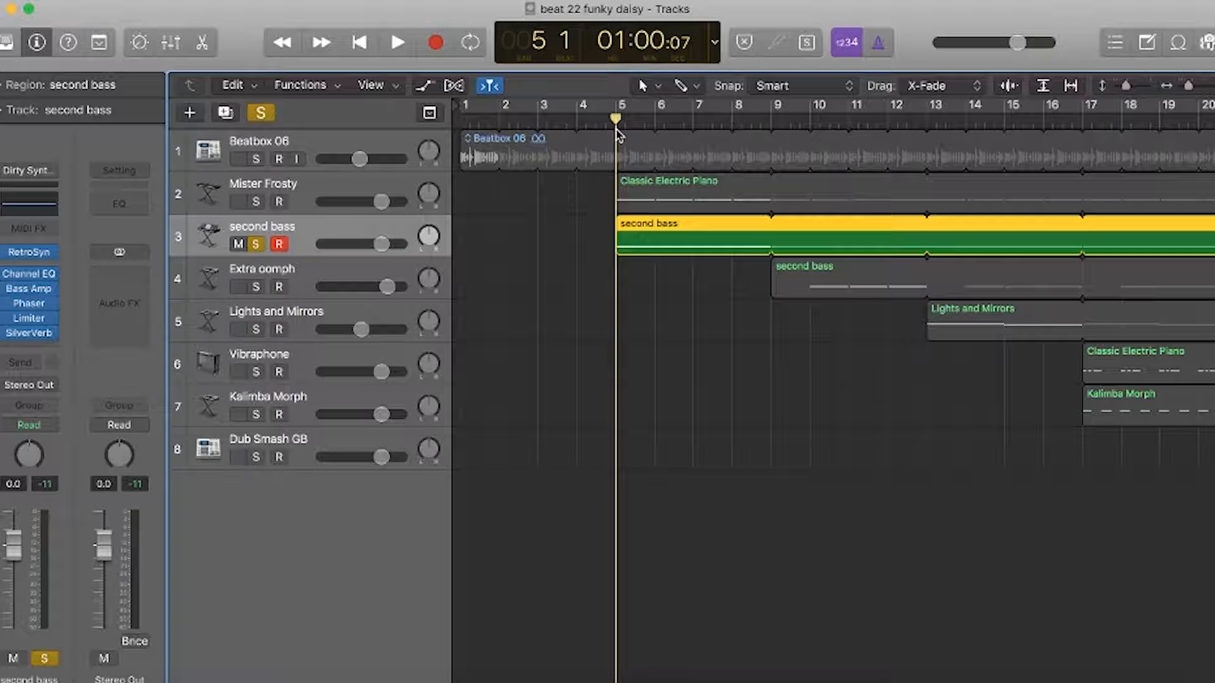
key("space")
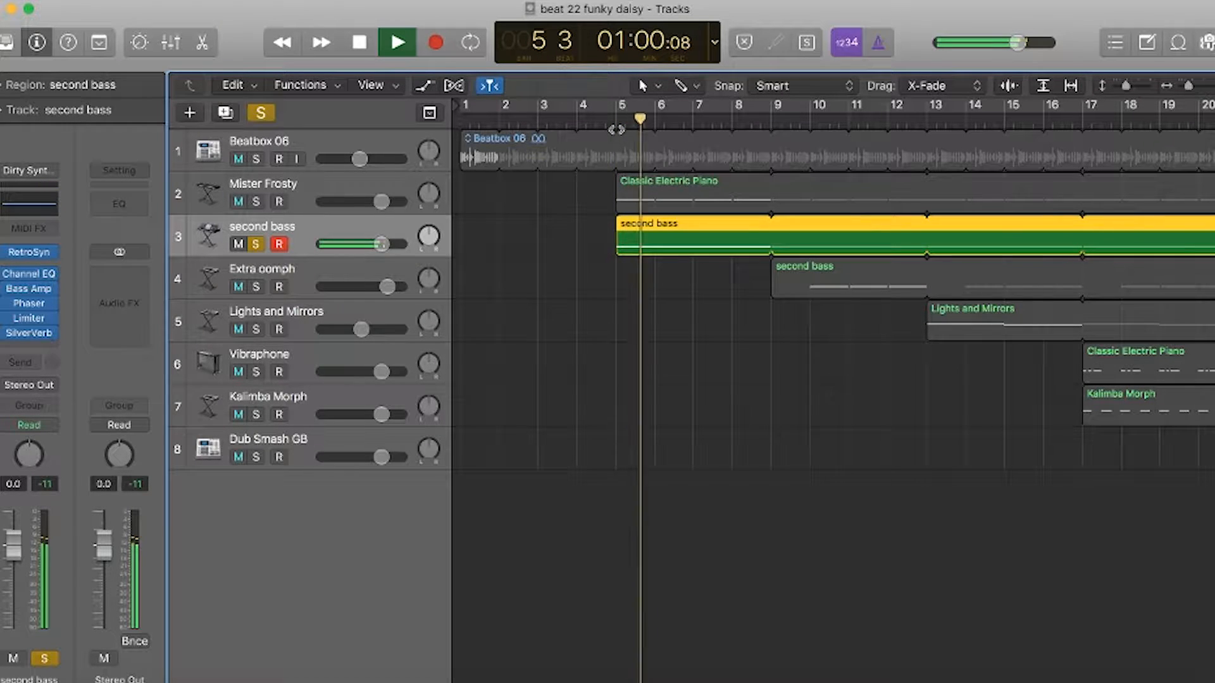
key("space")
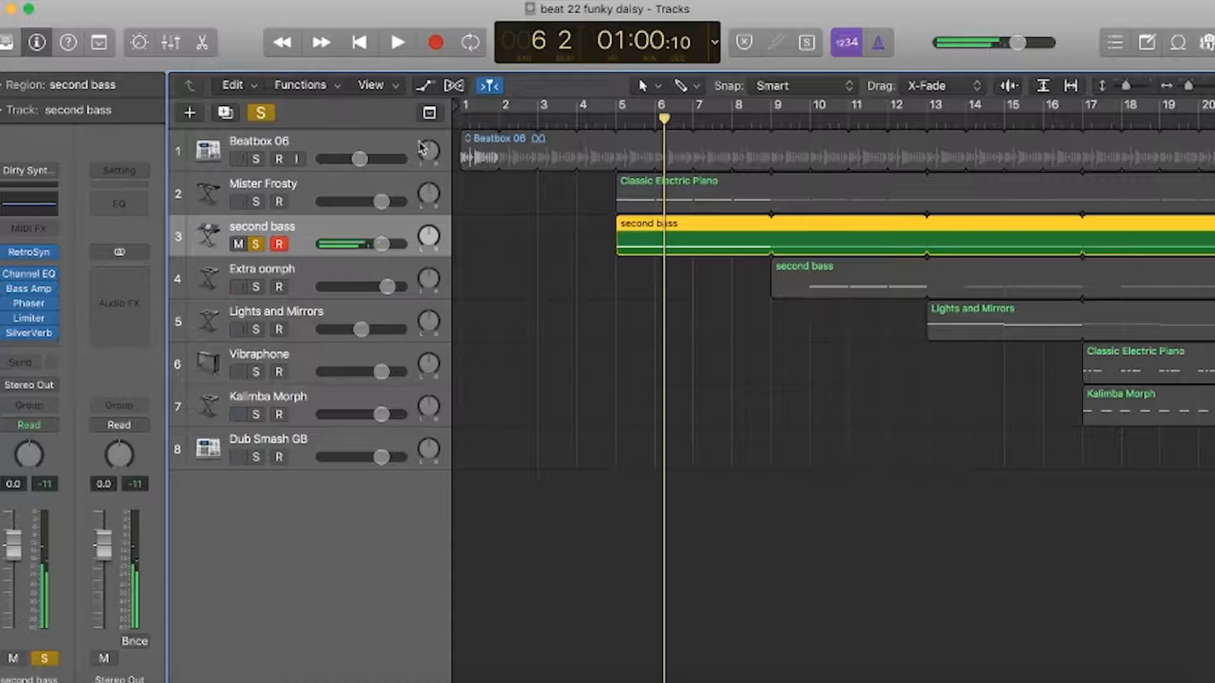
left_click_drag(663, 121, 619, 160)
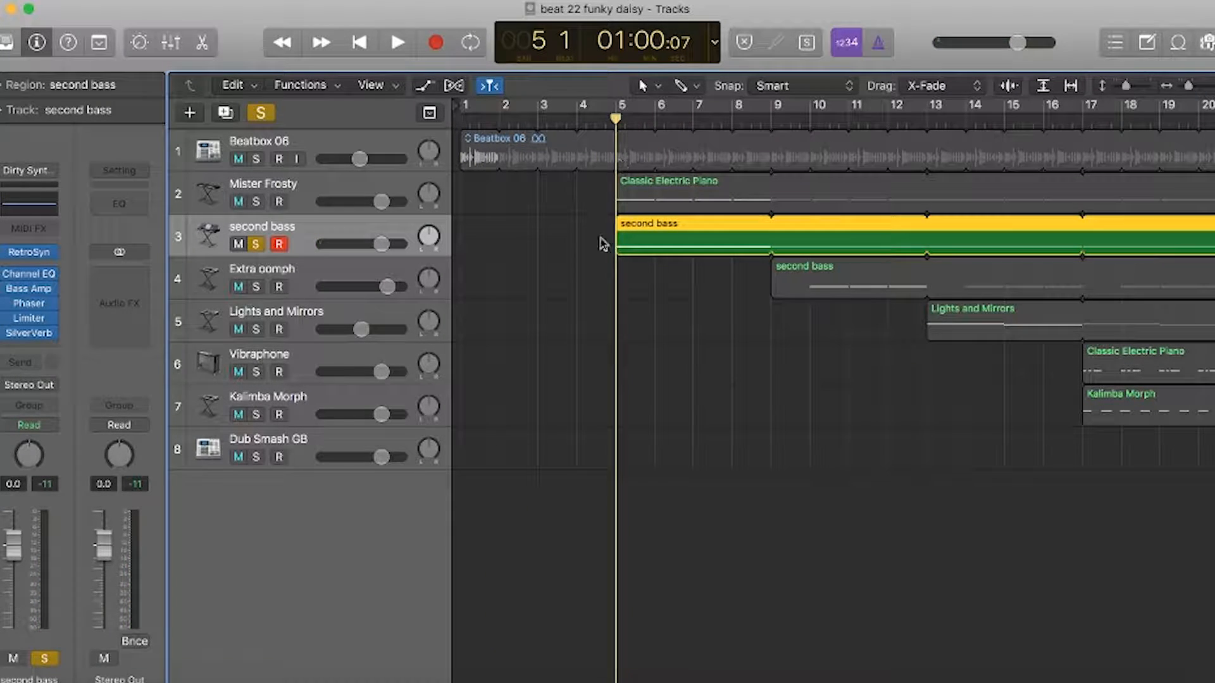
left_click(693, 203)
left_click(672, 243)
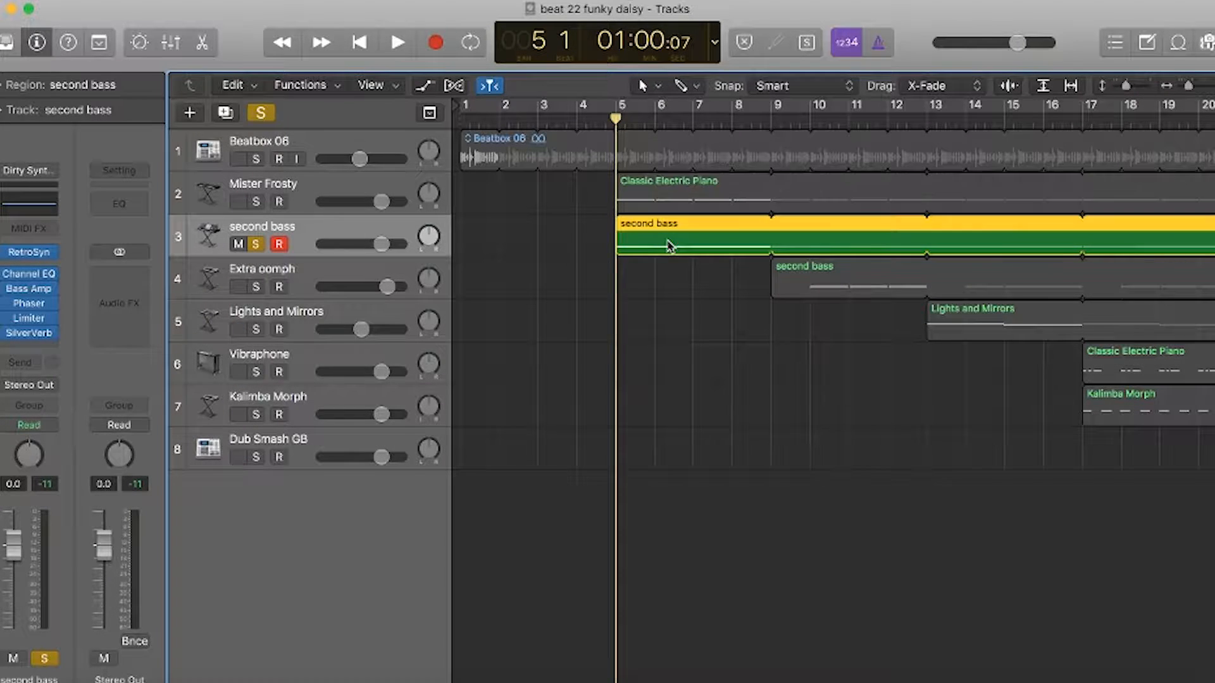
Move the playhead to bar 9 and switch the solo from the second bass track to Extra oomph.
left_click_drag(625, 118, 770, 127)
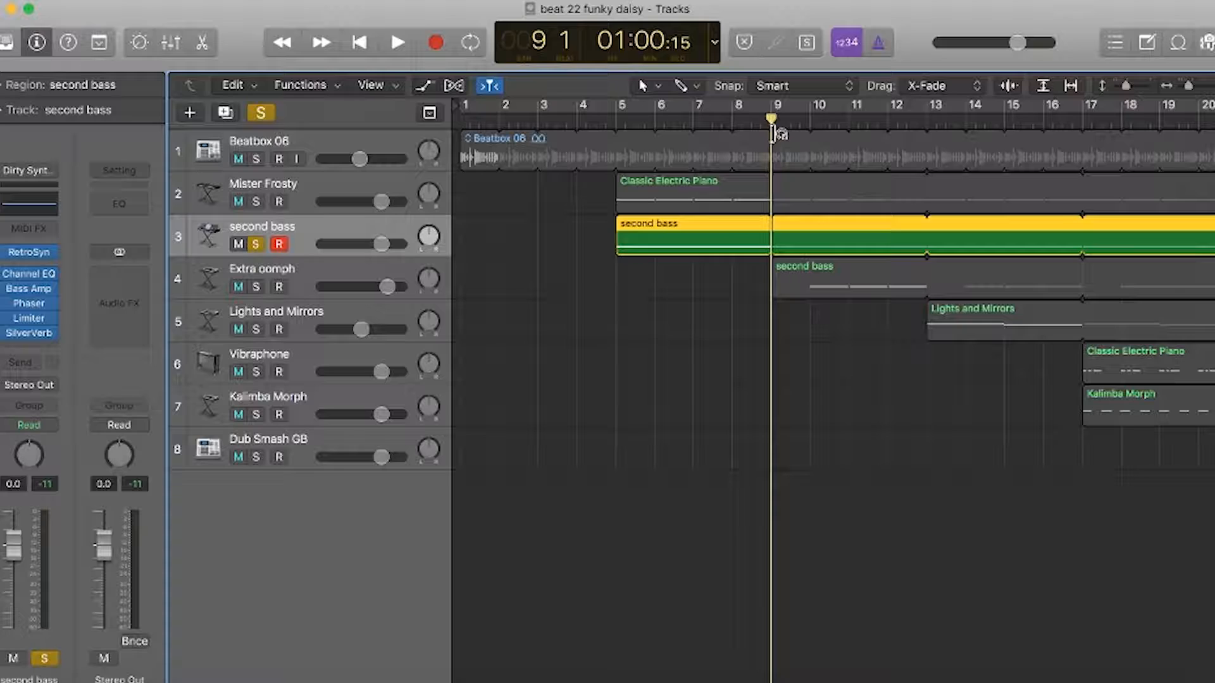
left_click(306, 282)
left_click(255, 244)
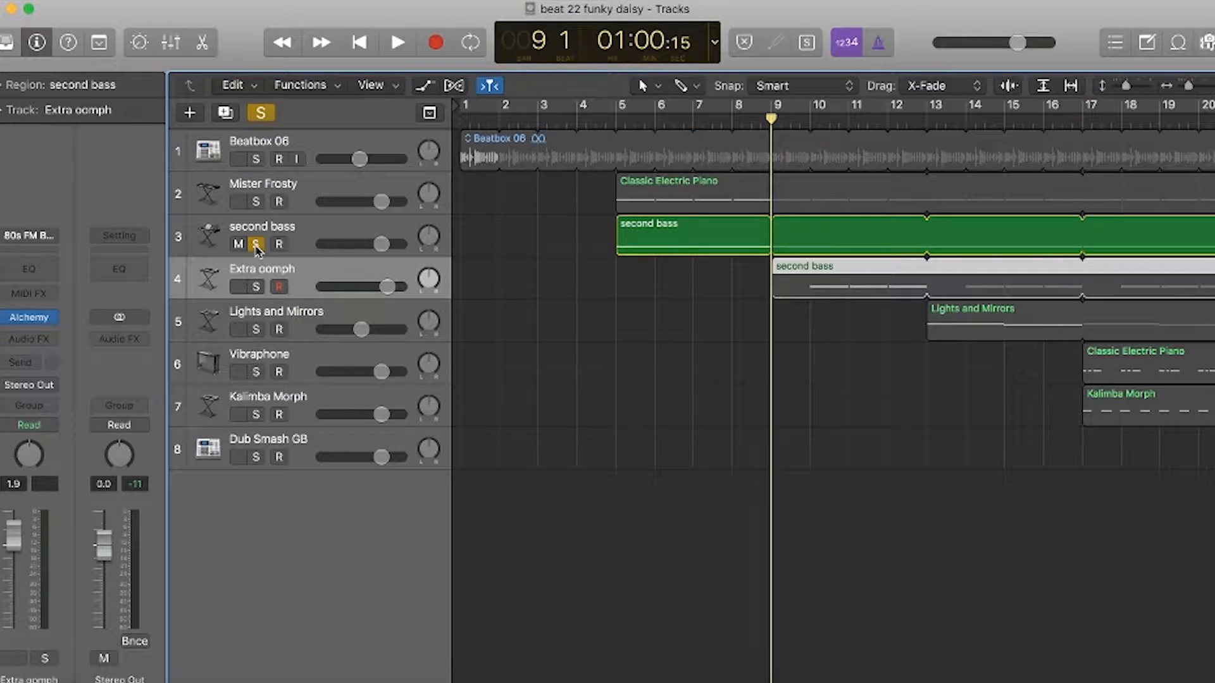
left_click(255, 287)
Show the Extra oomph region's notes in the Piano Roll, and sound and select all its G2 notes.
key("e")
scroll(1010, 411, "right", 10)
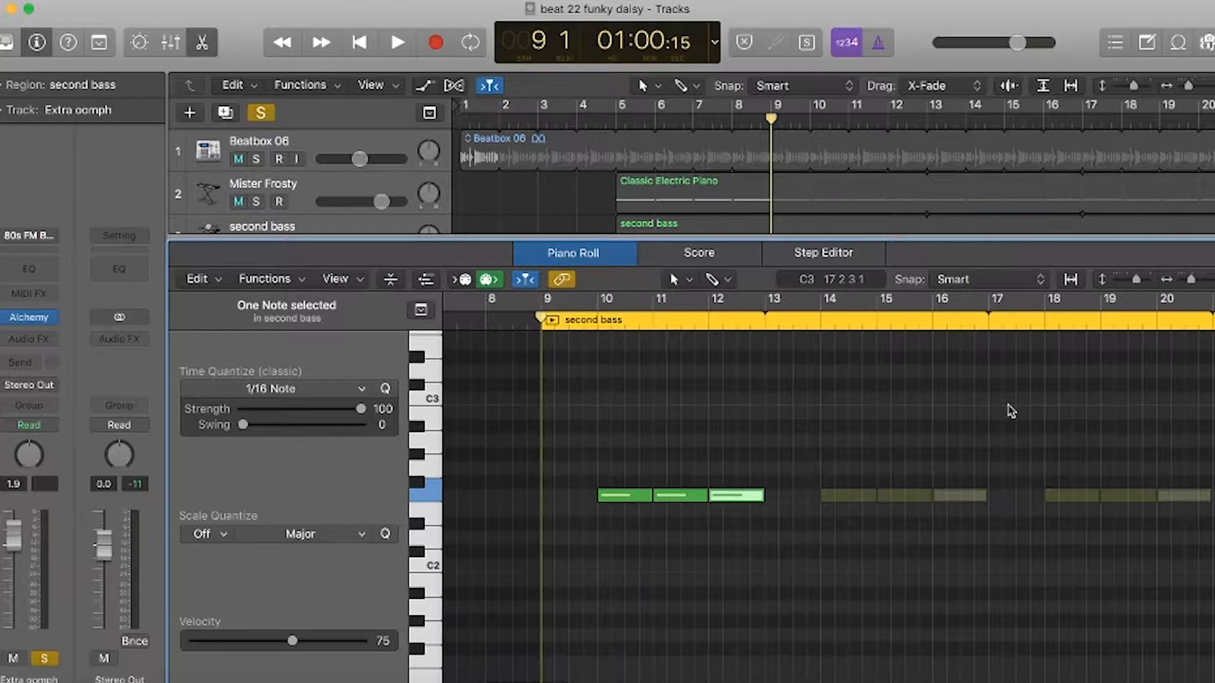
scroll(1010, 412, "left", 5)
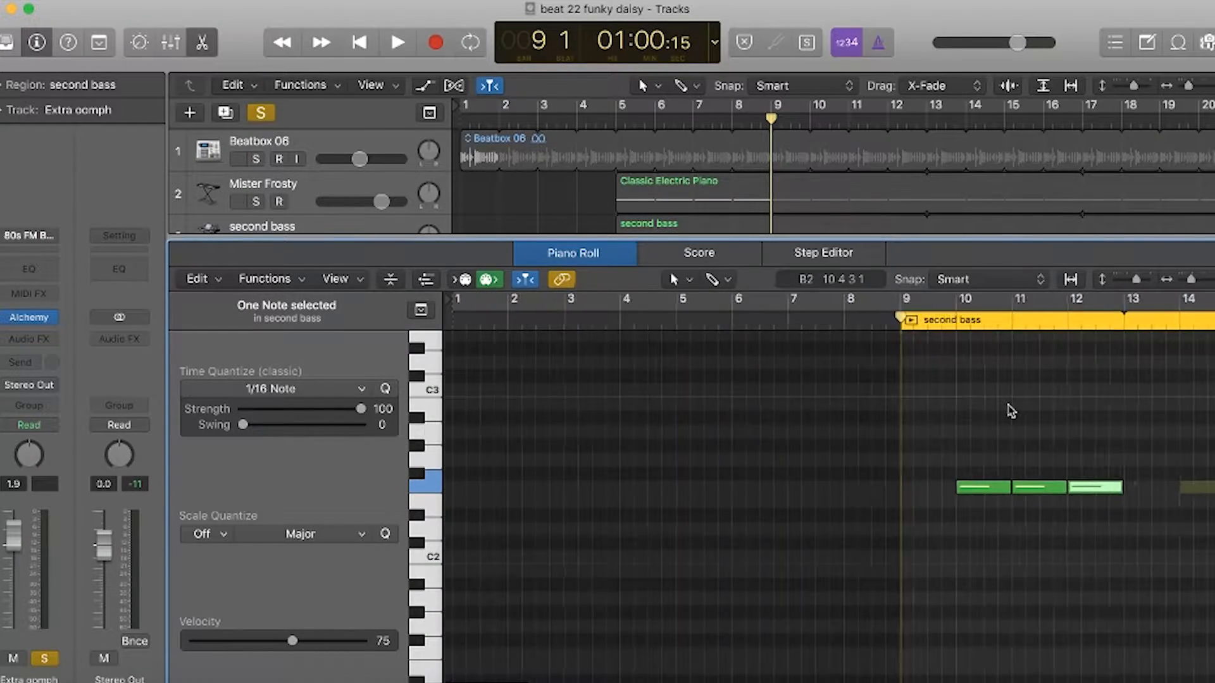
left_click(426, 488)
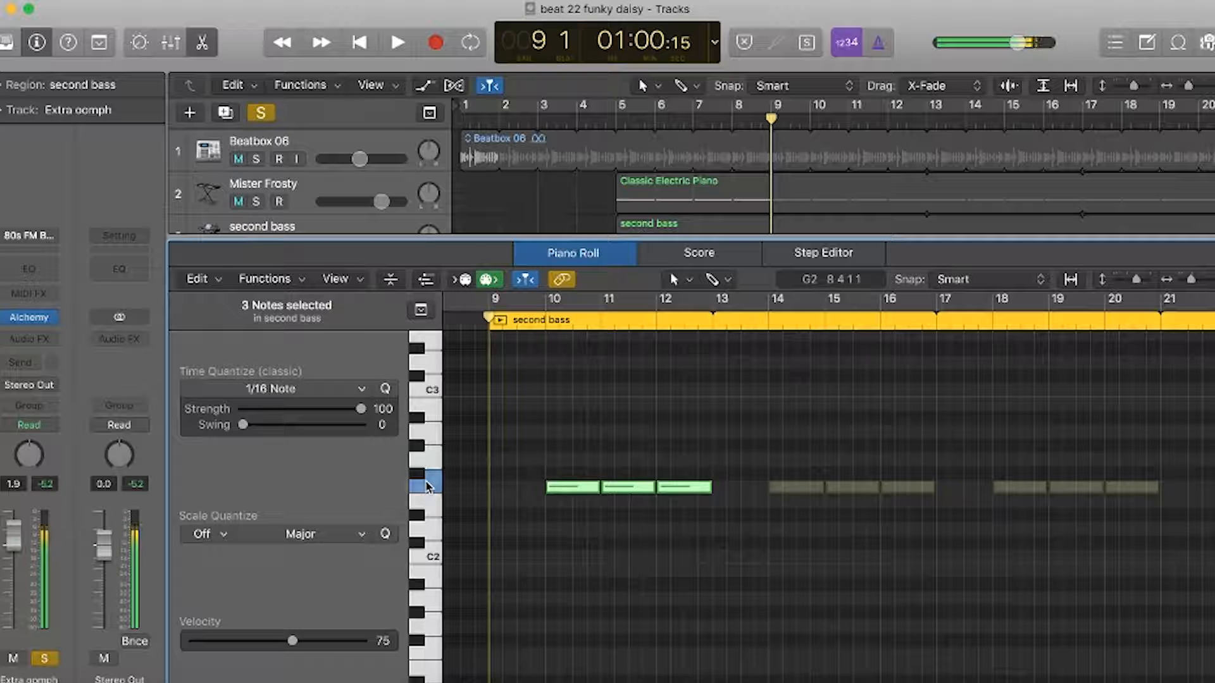
Play the soloed Extra oomph region from bar 9 through bar 12 while viewing its notes in the Piano Roll.
scroll(718, 432, "down", 5)
key("space")
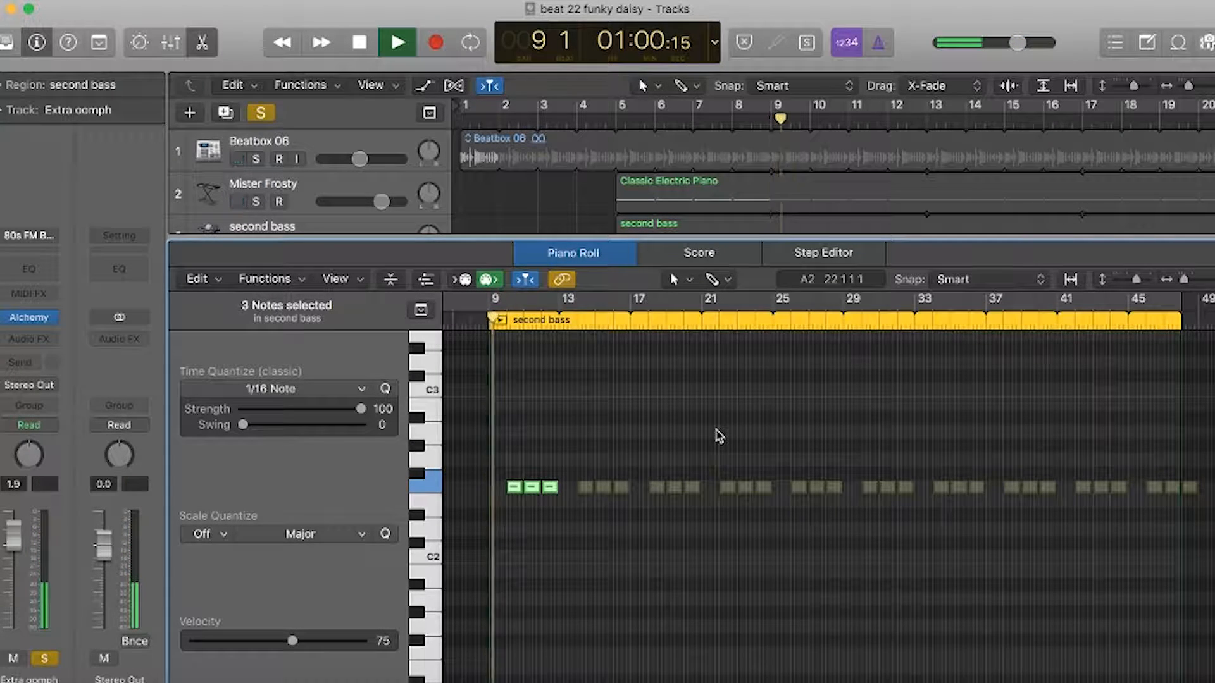
scroll(717, 435, "up", 5)
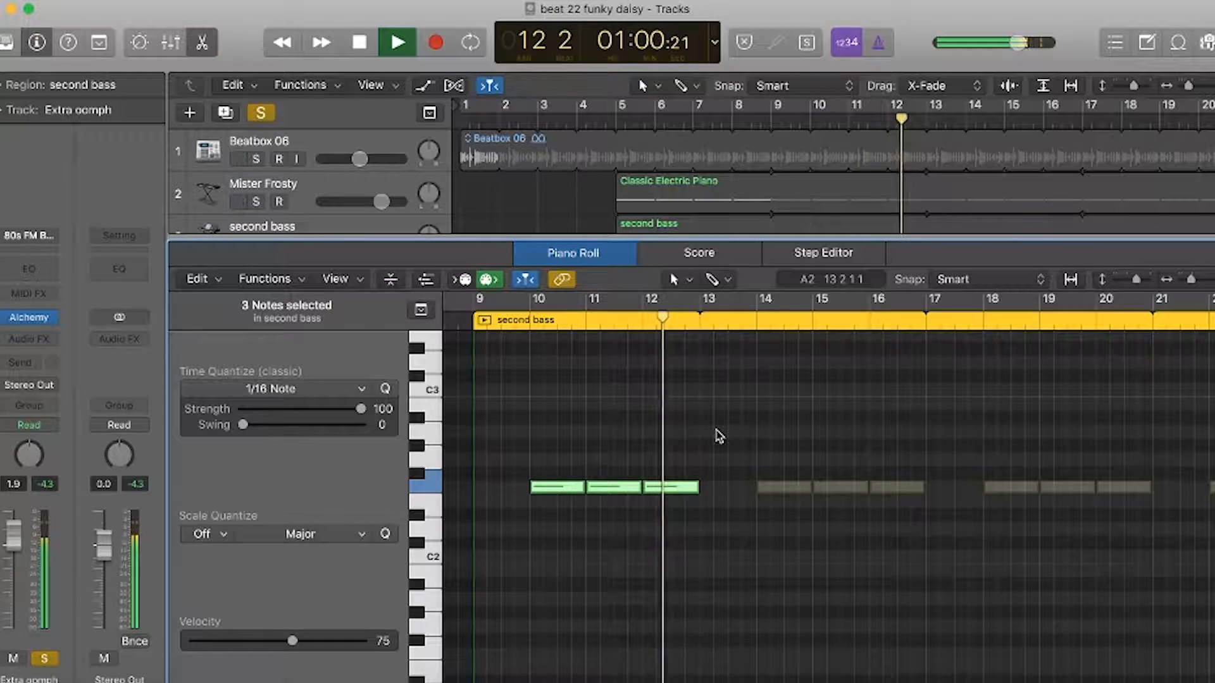
key("space")
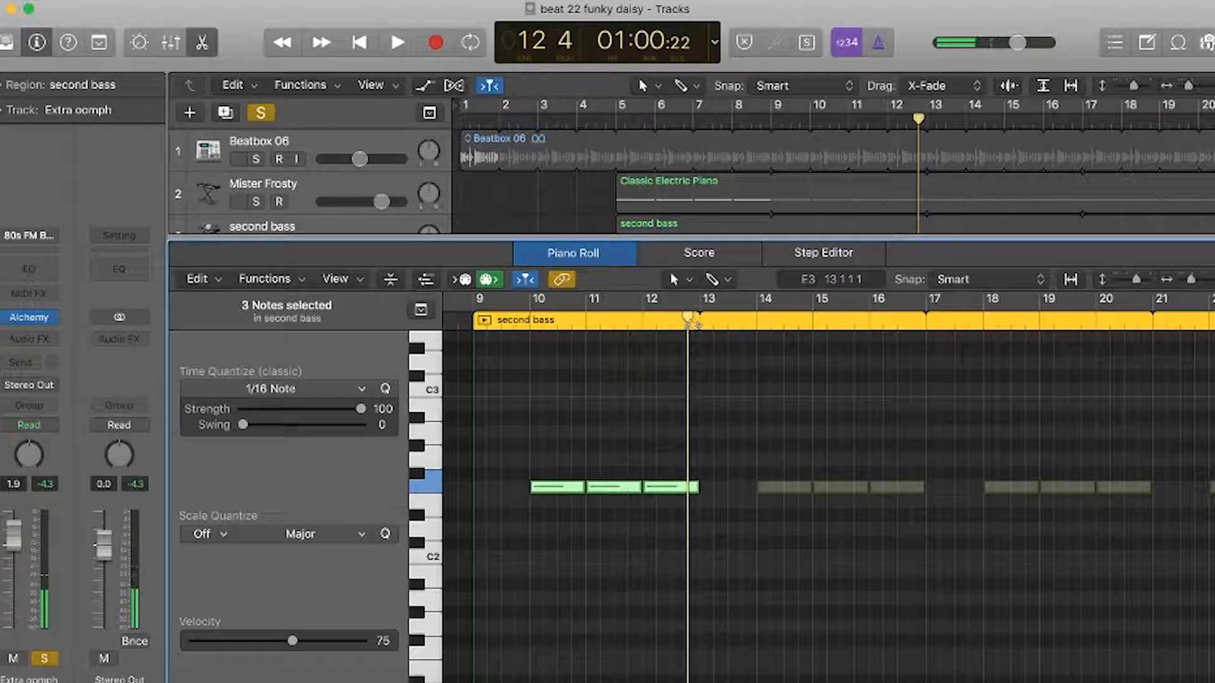
Replay the Extra oomph notes from bar 9 and close the Piano Roll.
left_click_drag(690, 341, 476, 350)
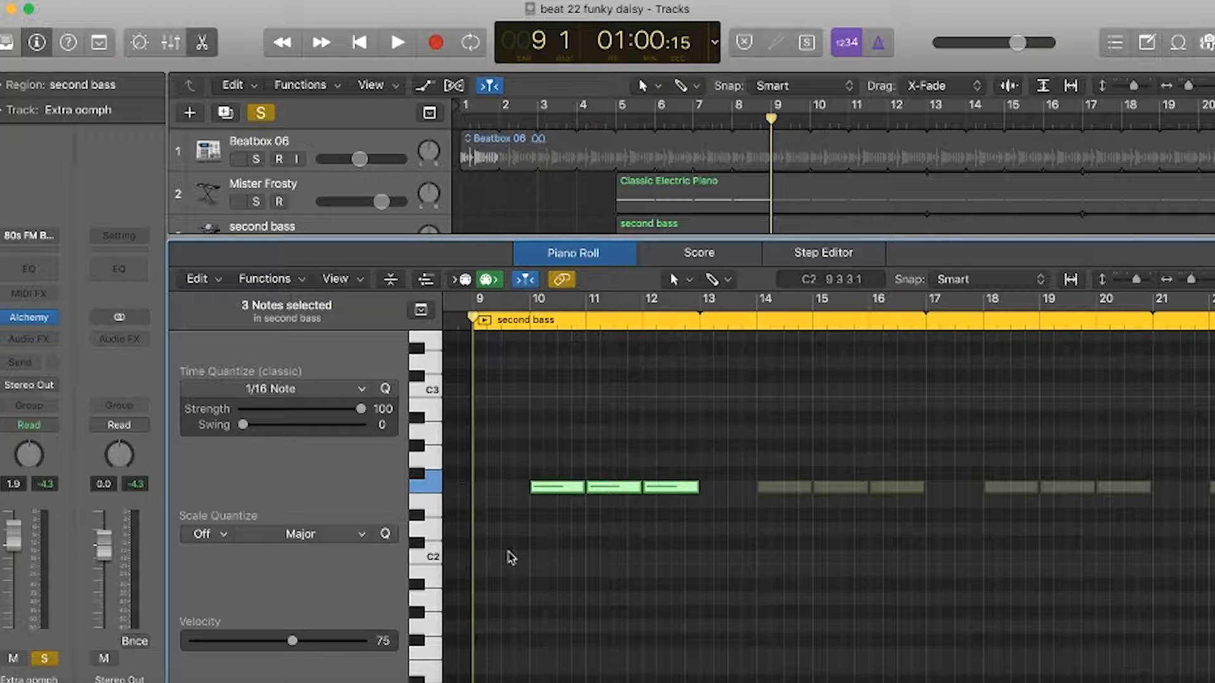
key("space")
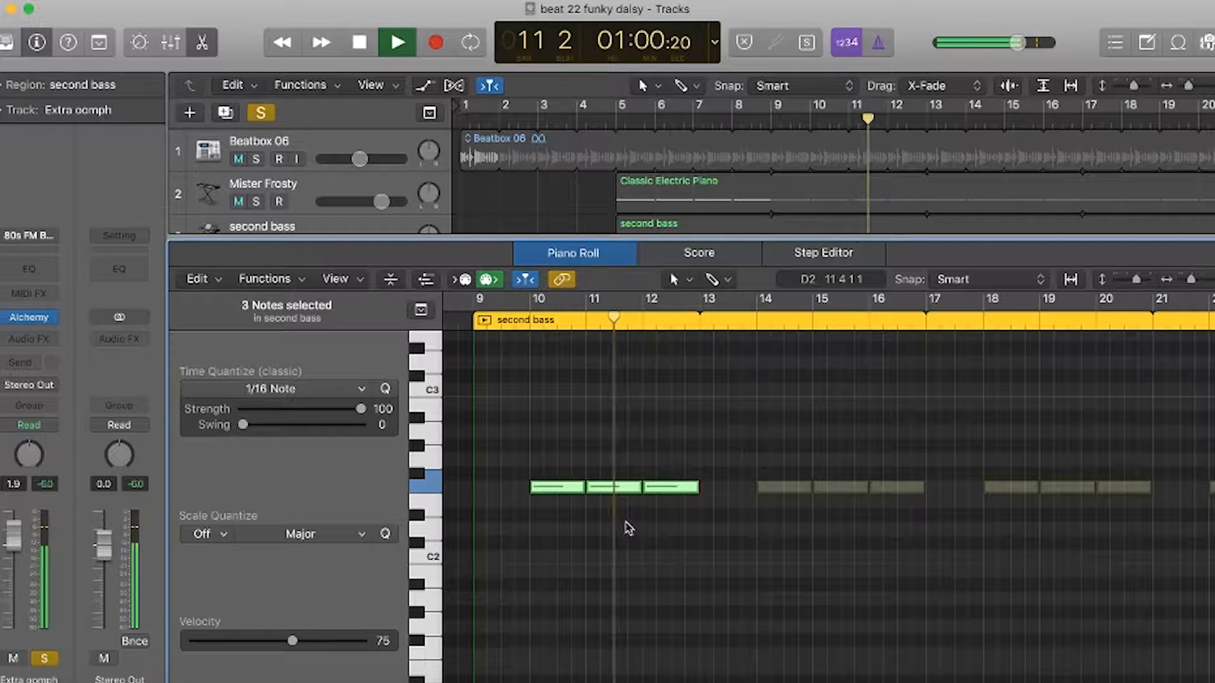
key("space")
key("e")
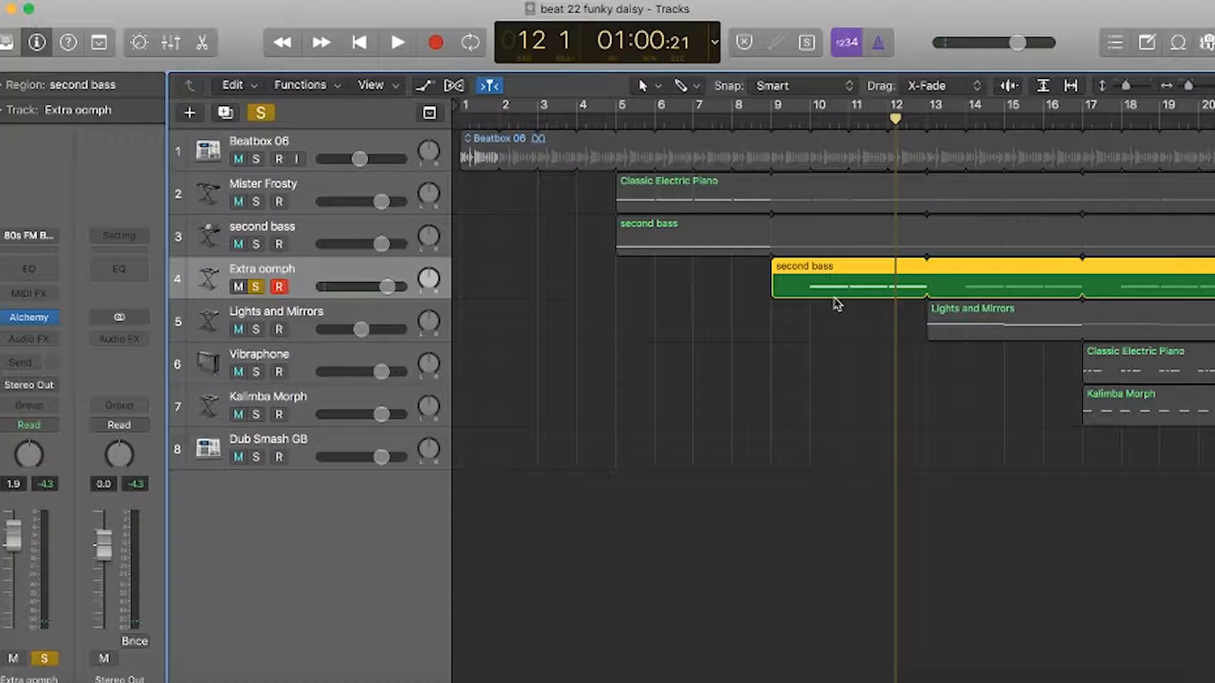
Move the playhead to bar 5, switch the solo from Extra oomph to the second bass, and play it briefly for comparison.
left_click_drag(895, 120, 624, 119)
left_click(644, 230)
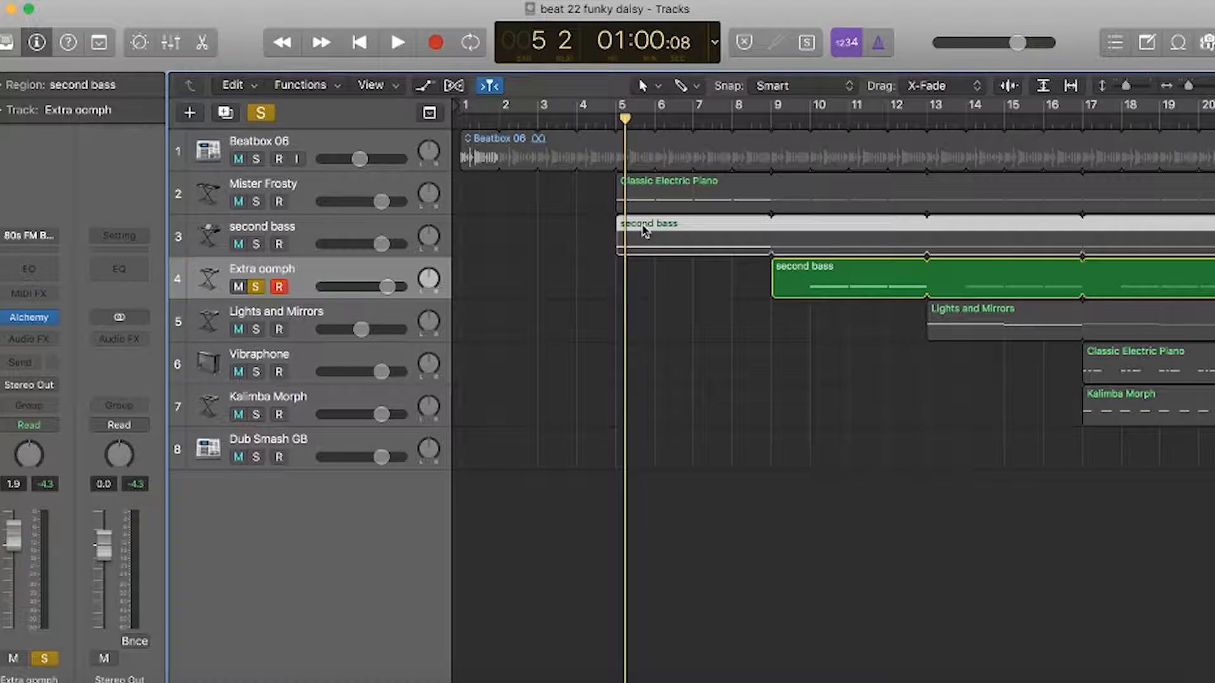
left_click(620, 119)
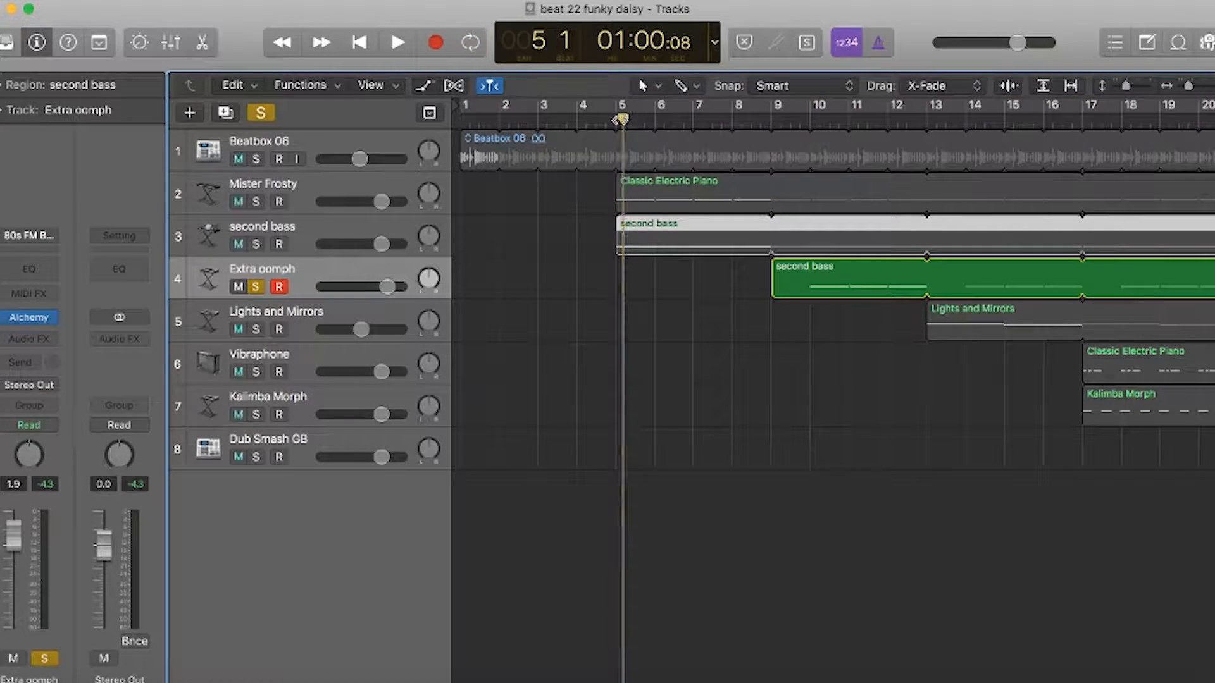
left_click_drag(620, 119, 615, 119)
left_click(256, 286)
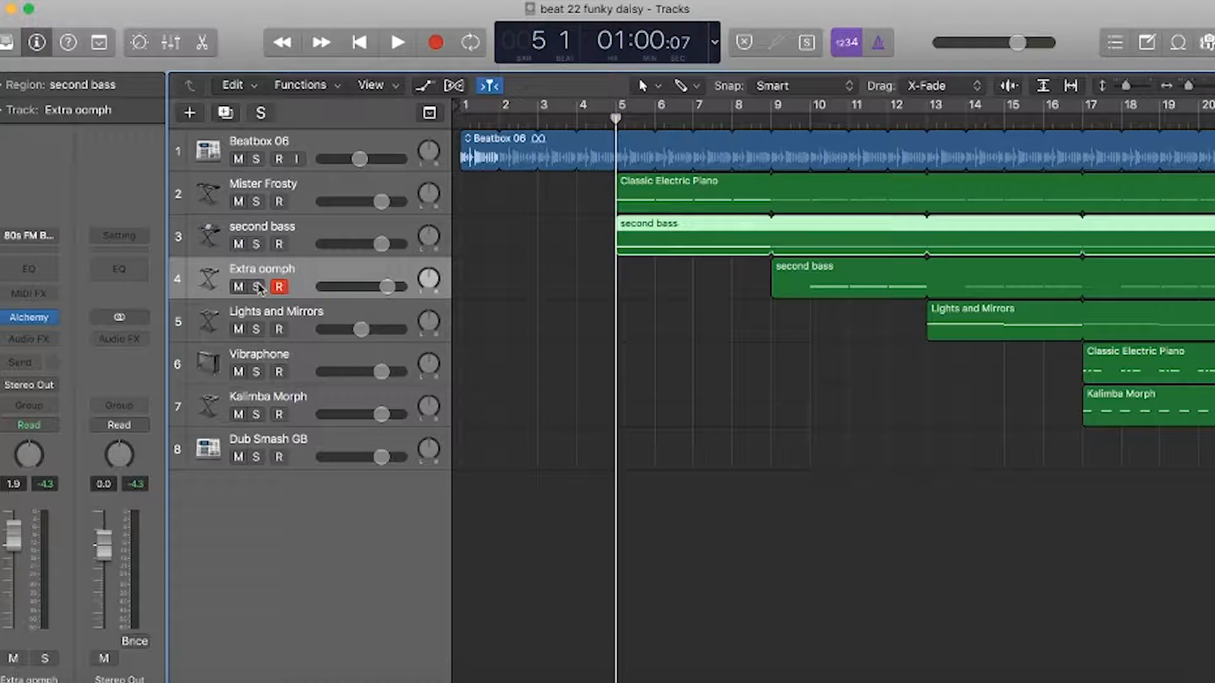
left_click(256, 244)
key("space")
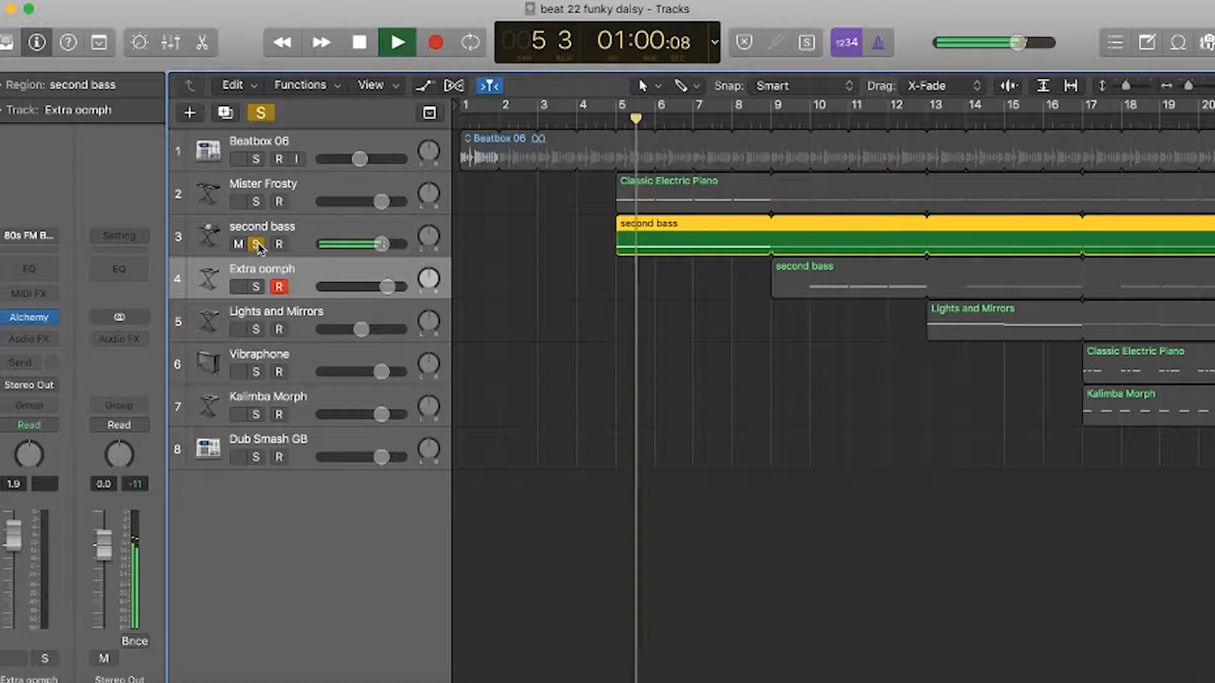
key("space")
Move the playhead to bar 9, solo only Extra oomph, and play its region to about bar 11.
left_click(771, 127)
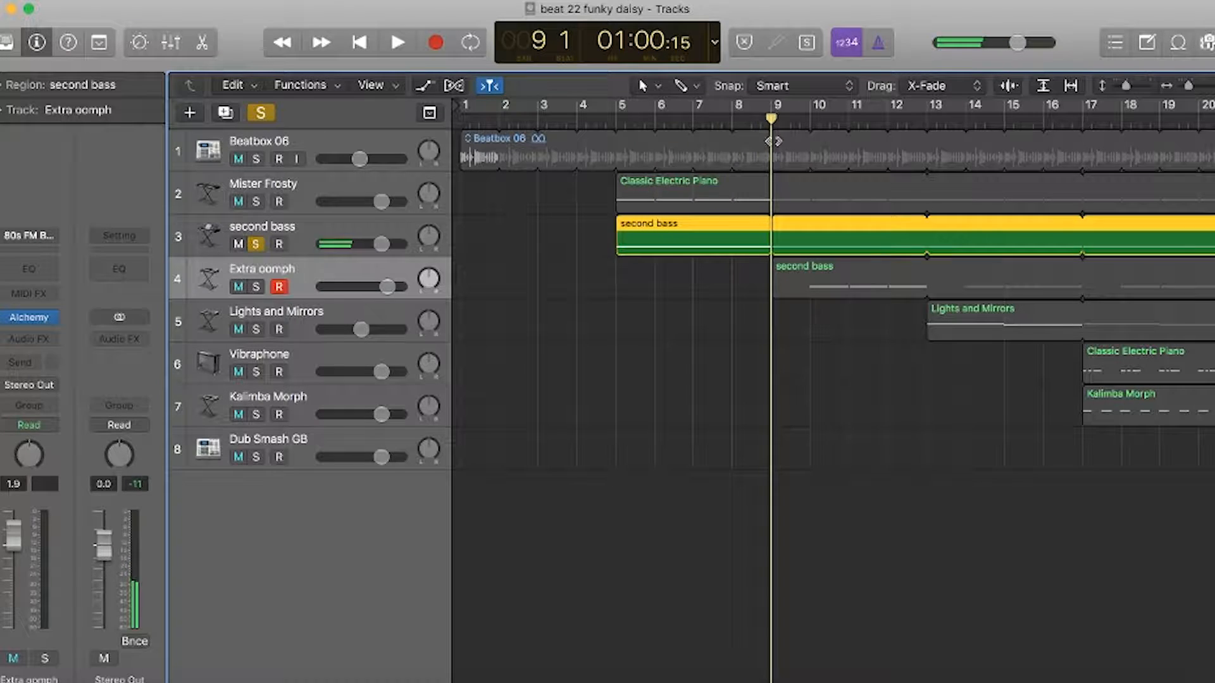
left_click(811, 273)
left_click(255, 288)
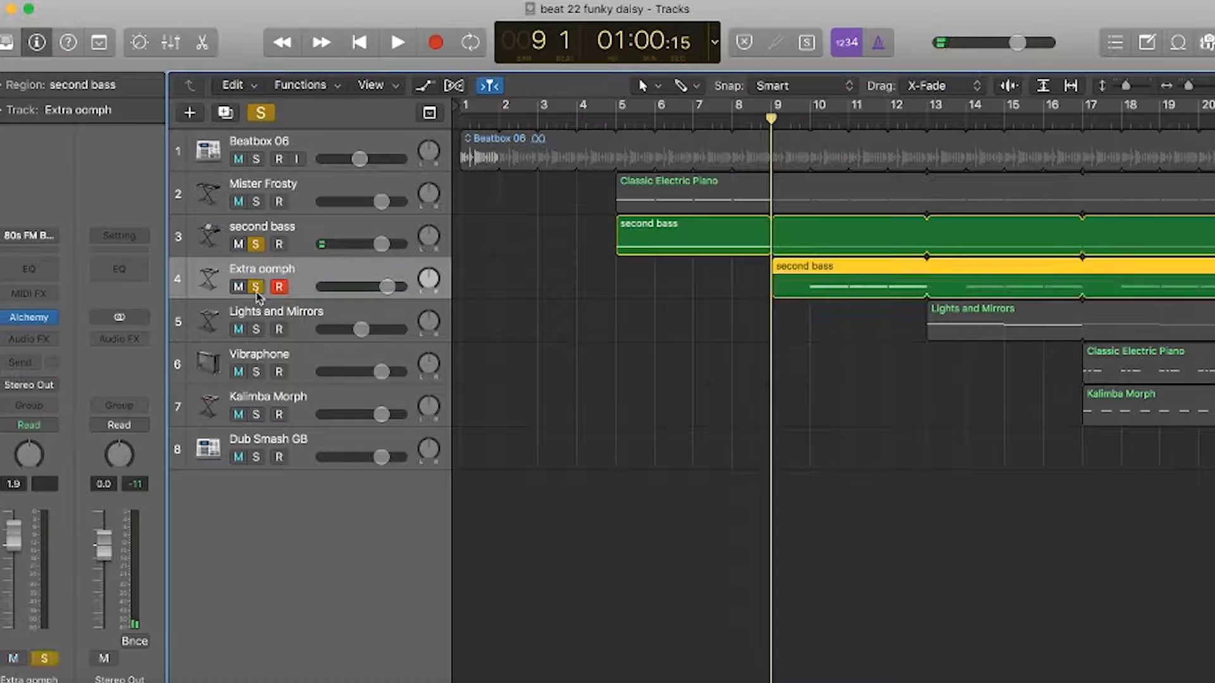
left_click(257, 245)
key("space")
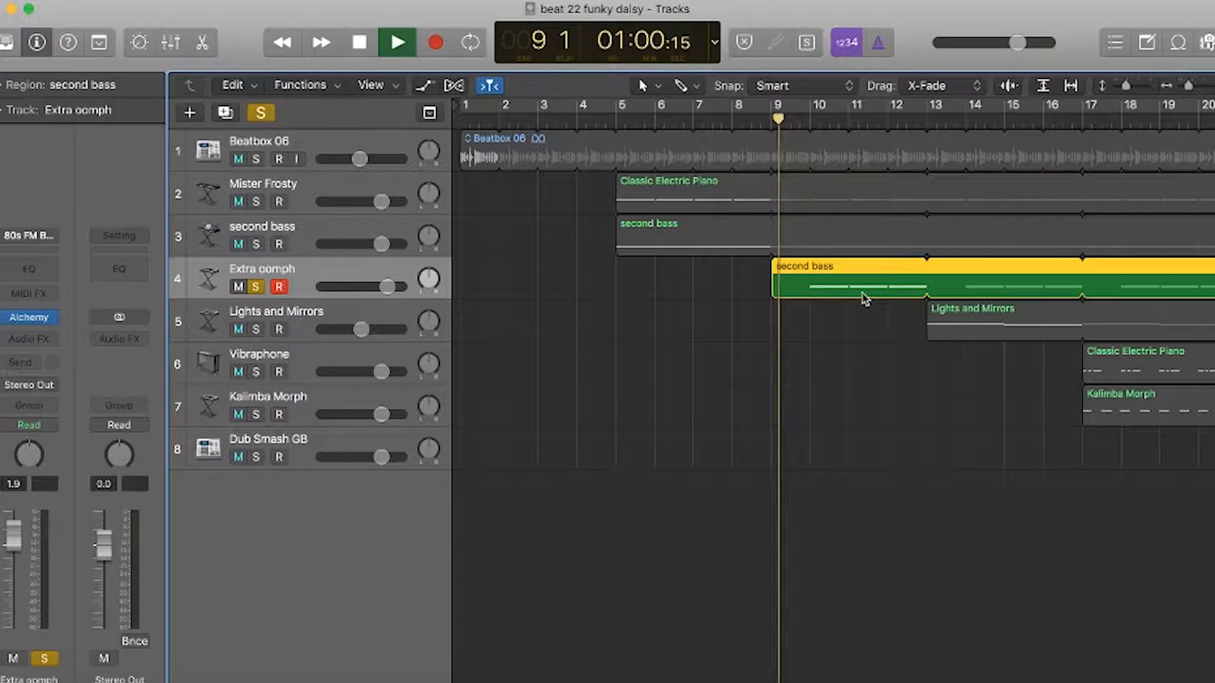
key("space")
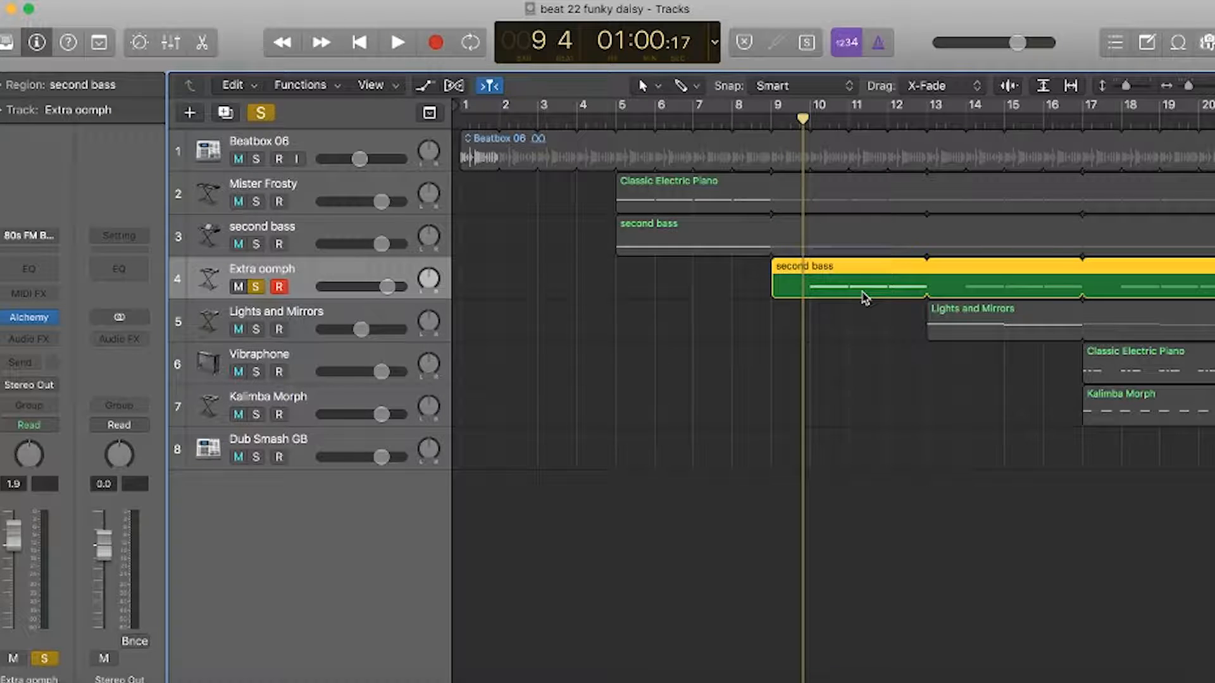
key("space")
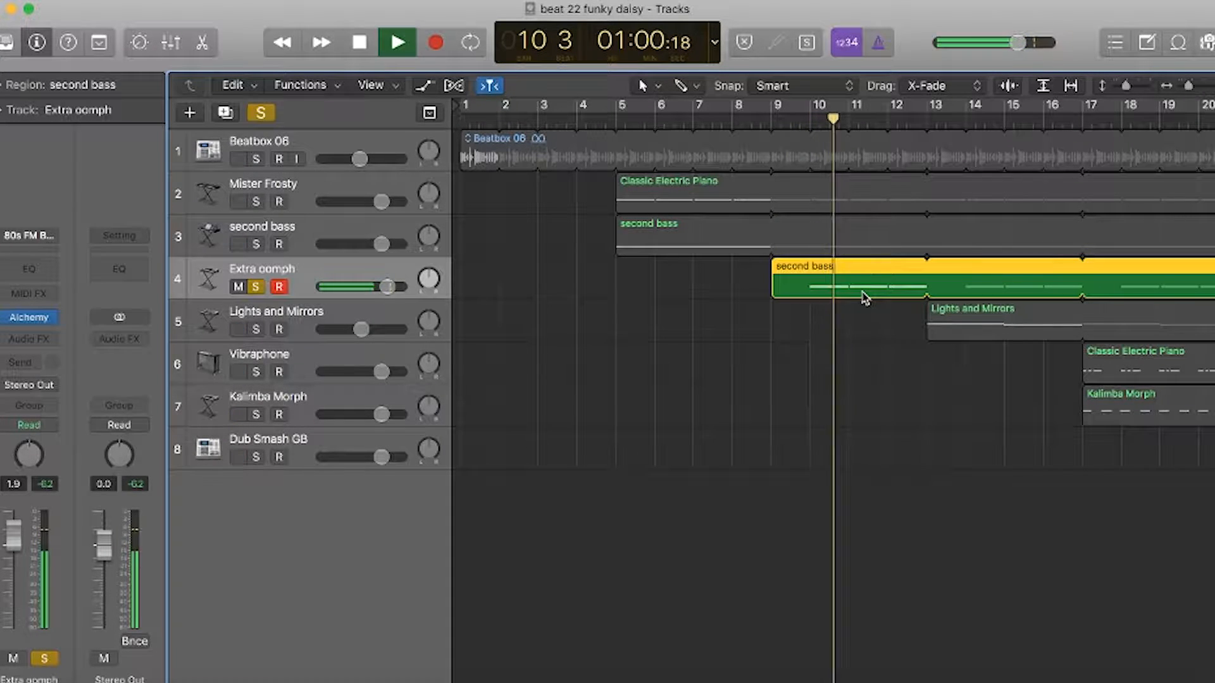
key("space")
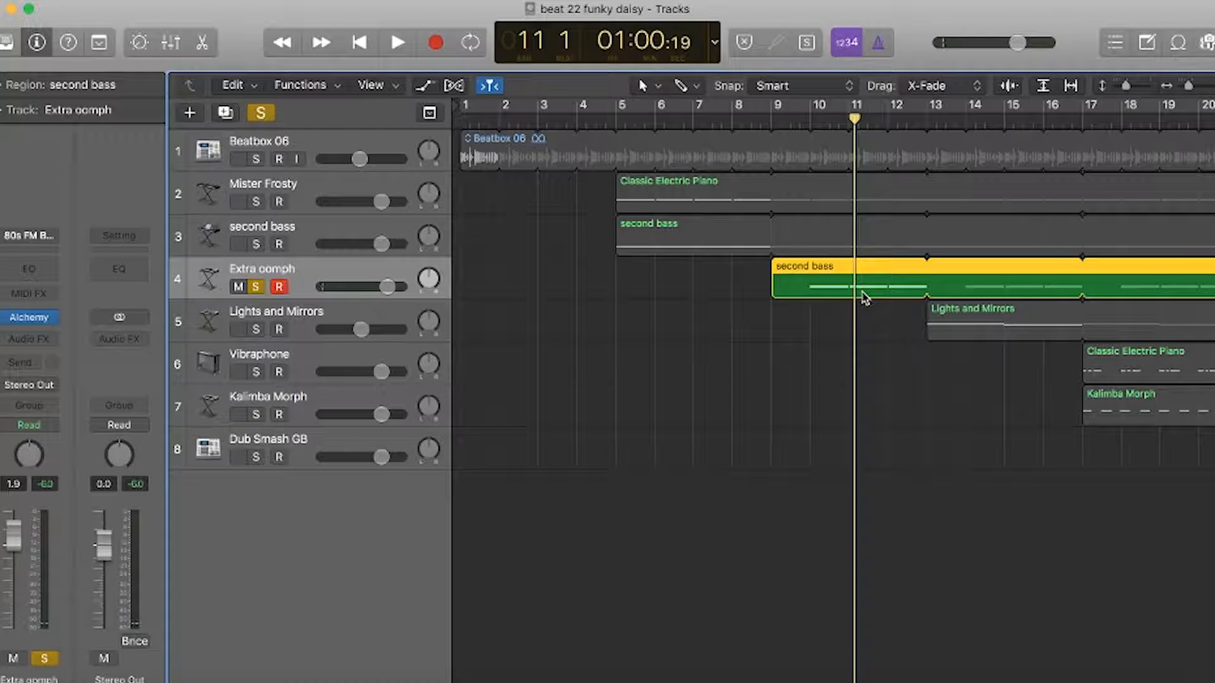
Move the playhead back to just before bar 10 and replay the first Extra oomph note.
left_click_drag(854, 114, 801, 121)
key("space")
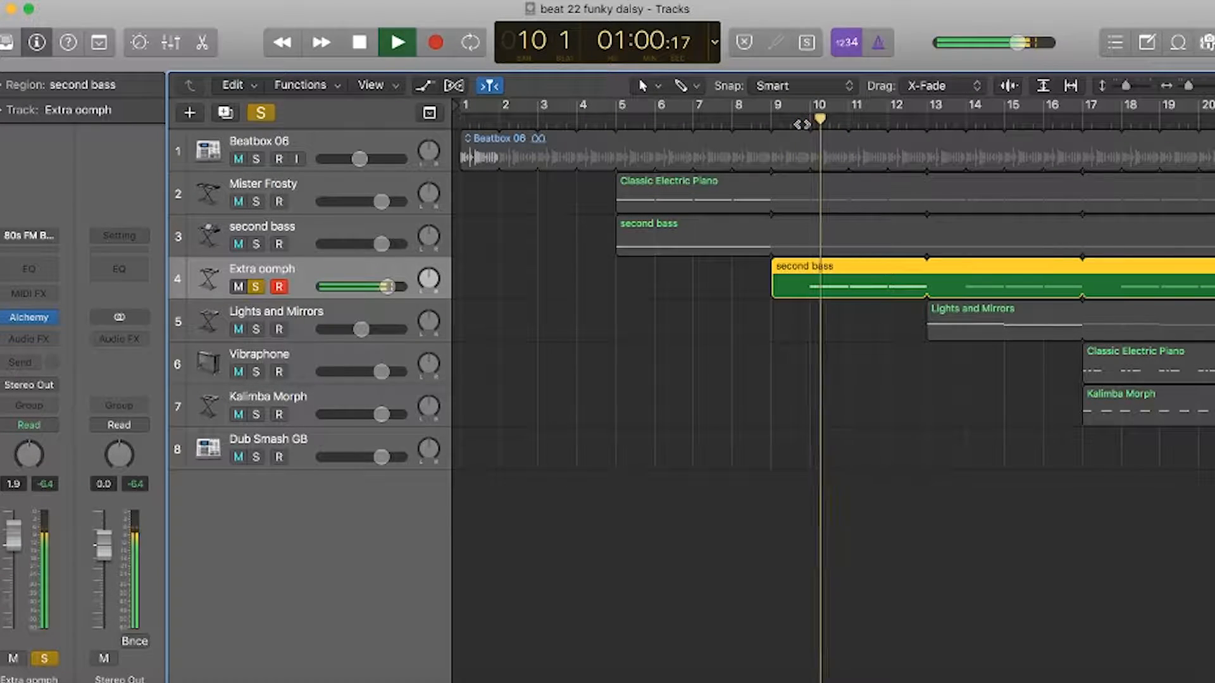
key("space")
Select the Lights and Mirrors track, solo it instead of Extra oomph, and move the playhead to bar 13.
scroll(867, 405, "right", 3)
left_click(288, 319)
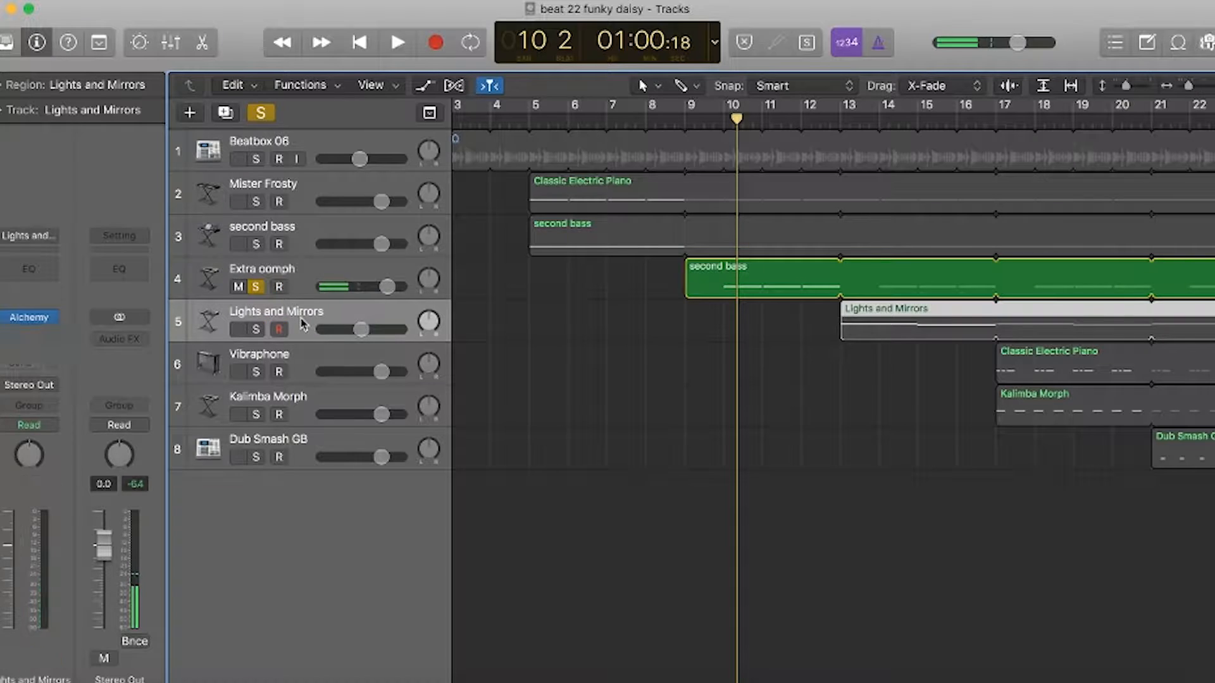
left_click(256, 329)
left_click(257, 288)
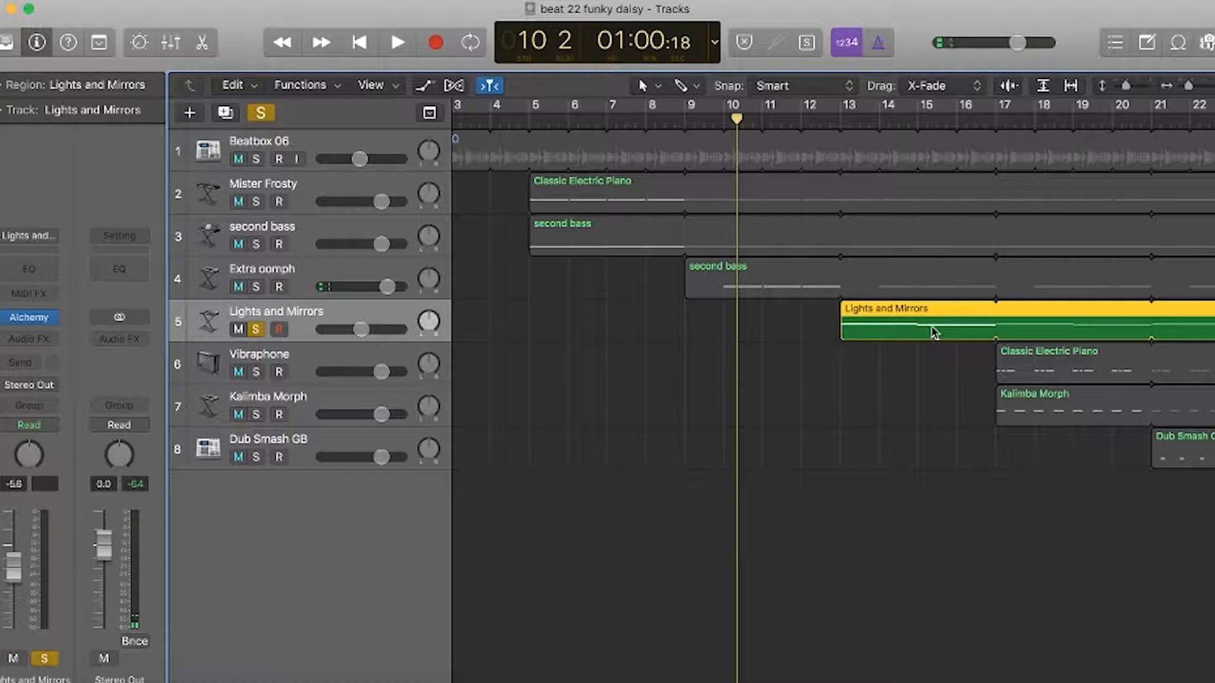
left_click_drag(735, 121, 839, 120)
Show the Lights and Mirrors region's notes in the Piano Roll, enlarged around bars 13 to 16.
key("p")
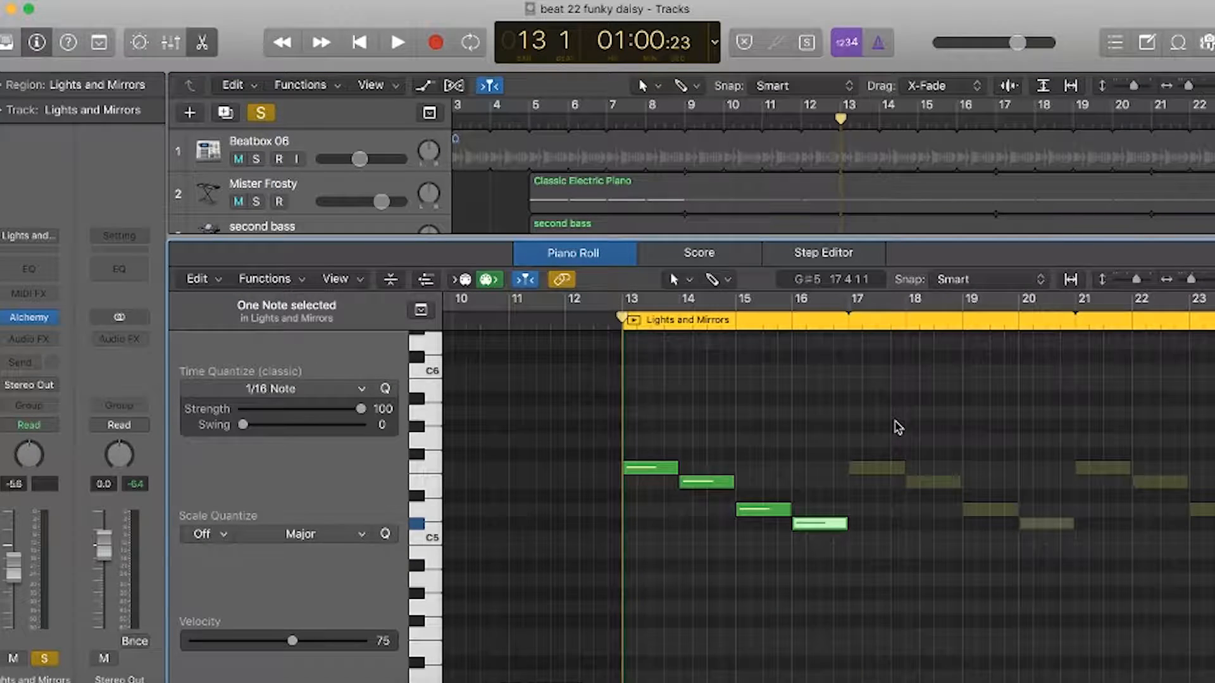
scroll(898, 427, "right", 3)
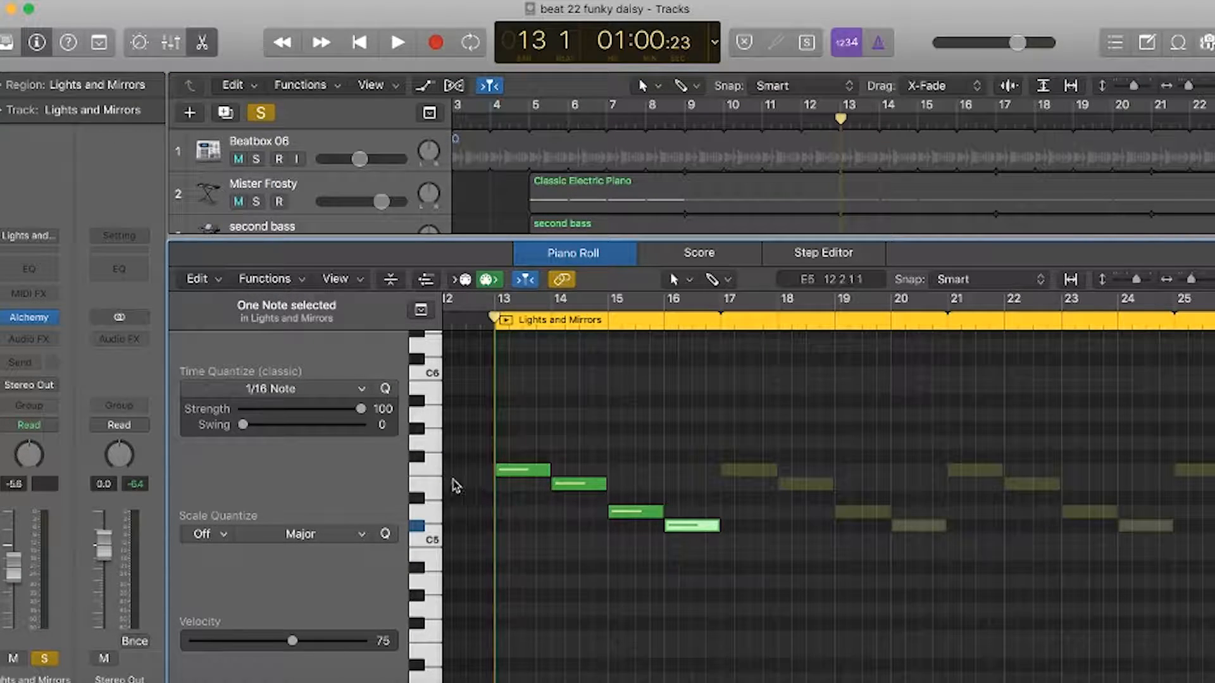
key("super+Right")
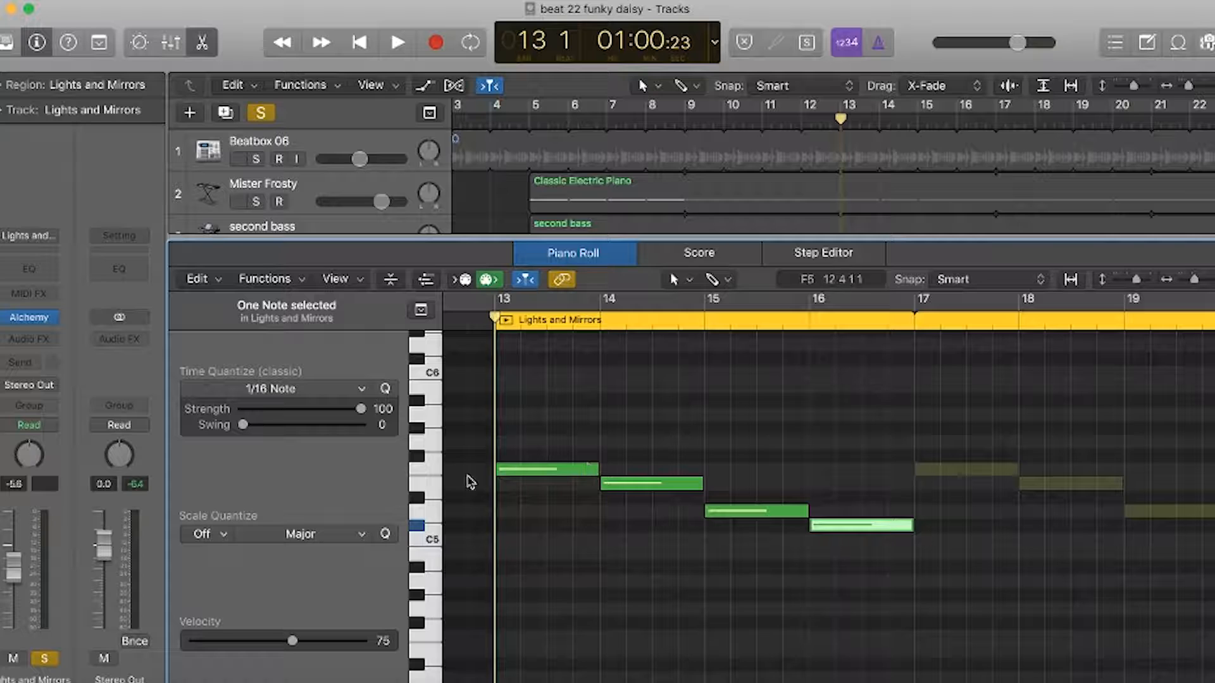
scroll(434, 484, "up", 1)
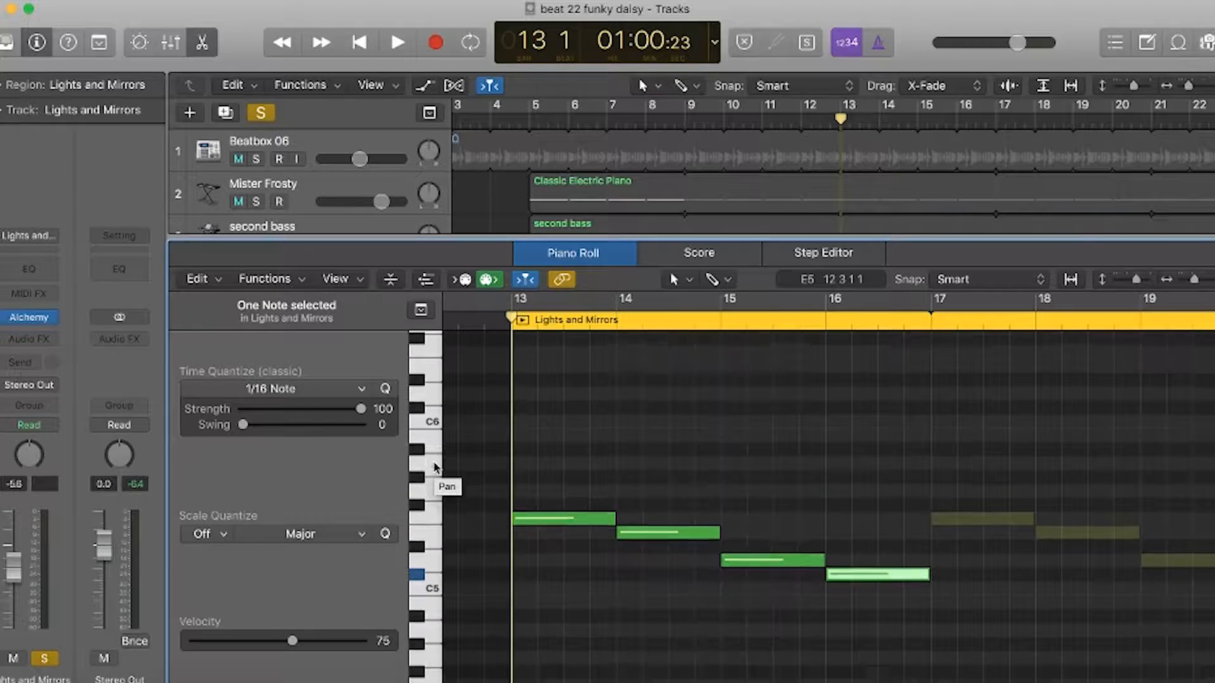
Audition the pitches of the four Lights and Mirrors notes on the Piano Roll keyboard, including a sweep back up the keys.
left_click(435, 478)
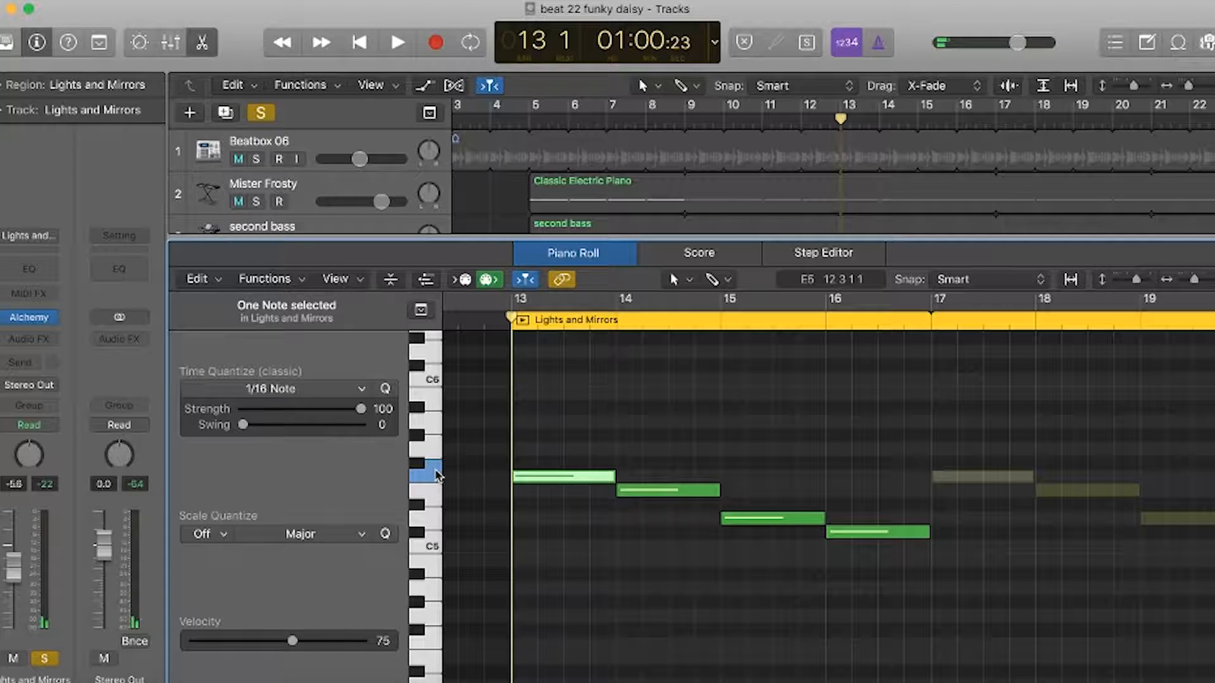
left_click(431, 473)
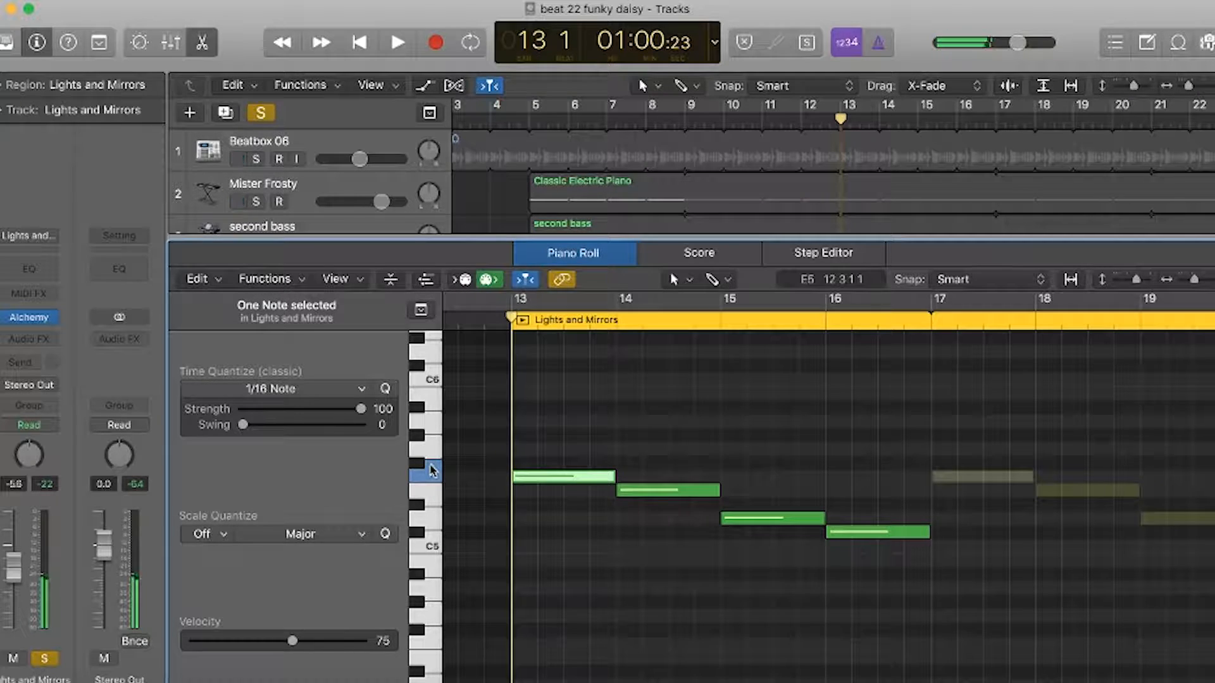
mouse_move(431, 472)
left_mouse_down()
mouse_move(430, 499)
mouse_move(429, 469)
left_mouse_up()
left_click(429, 517)
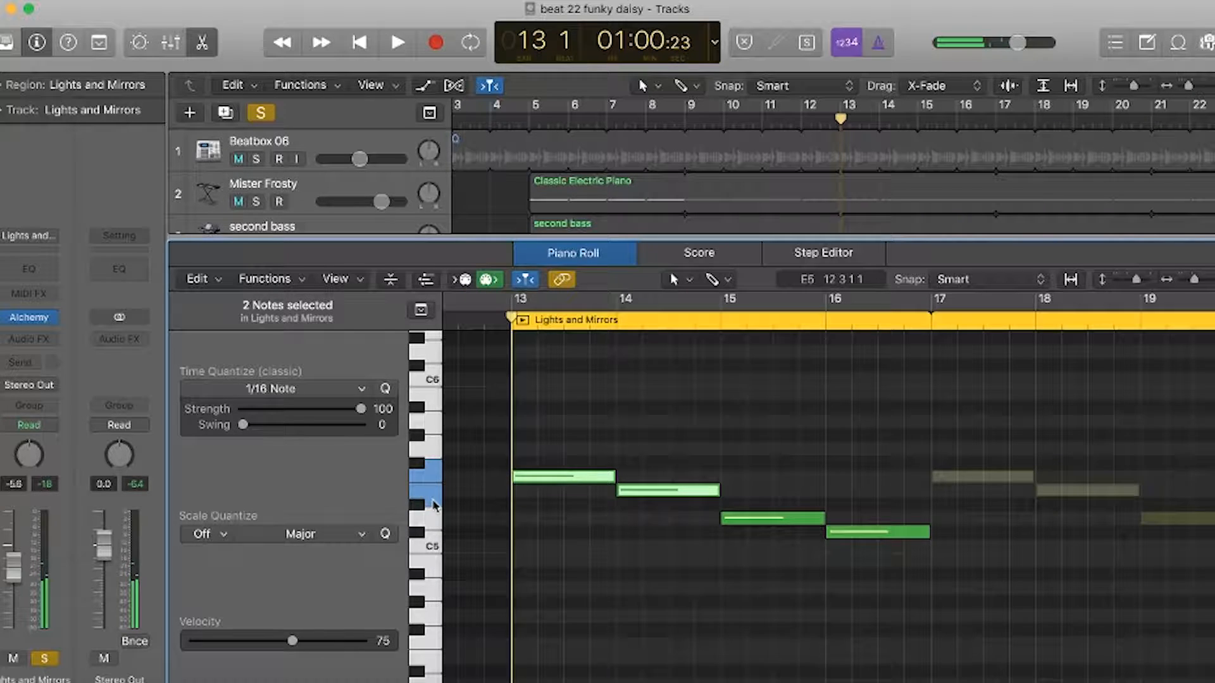
left_click(433, 501)
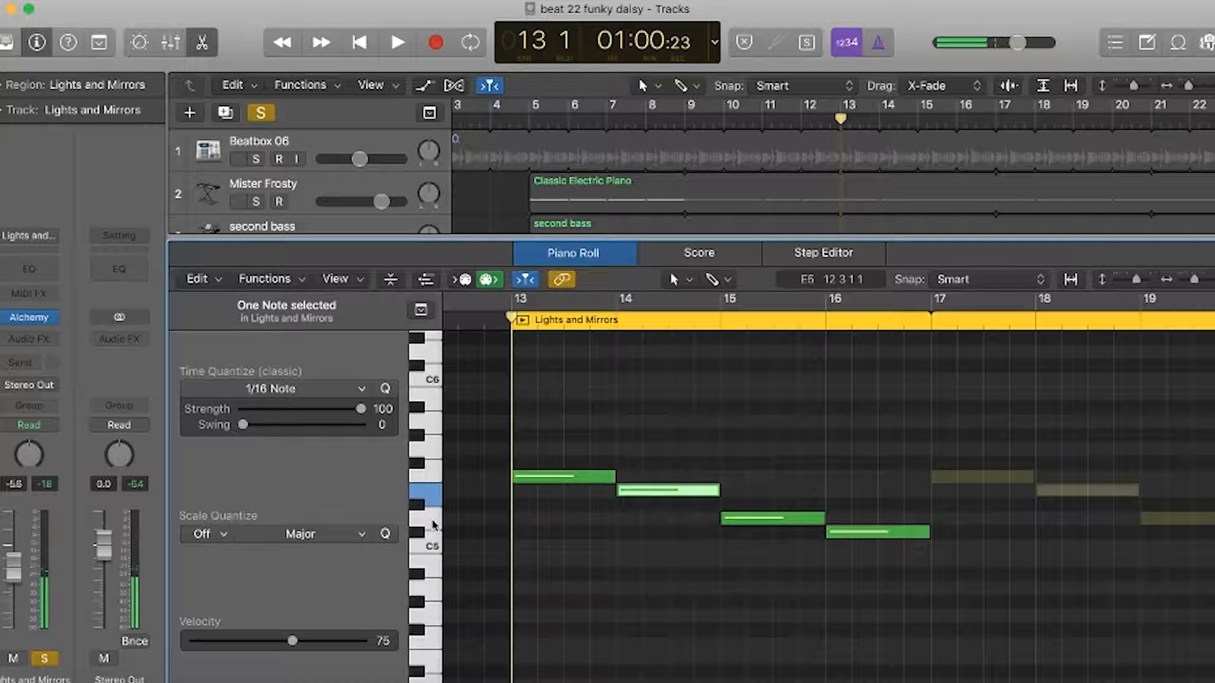
left_click(433, 525)
left_click(429, 545)
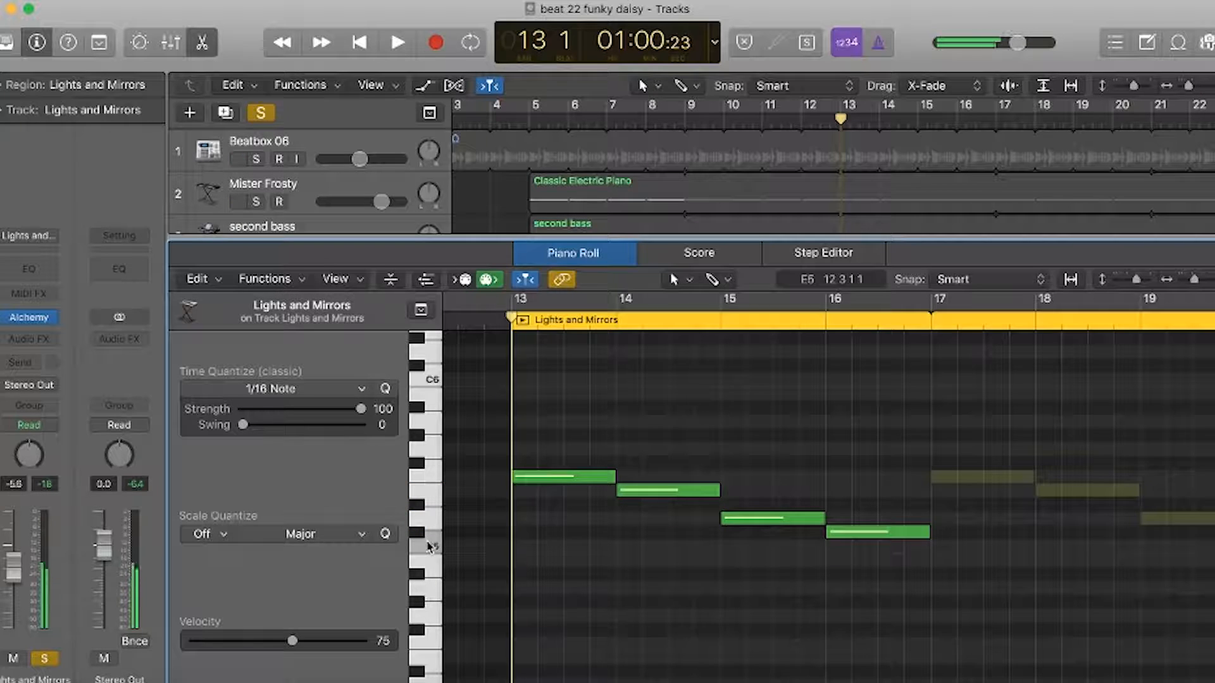
left_click_drag(429, 547, 437, 475)
Close the Piano Roll and play the soloed Lights and Mirrors region from bar 13 to about bar 16 beat 3.
key("e")
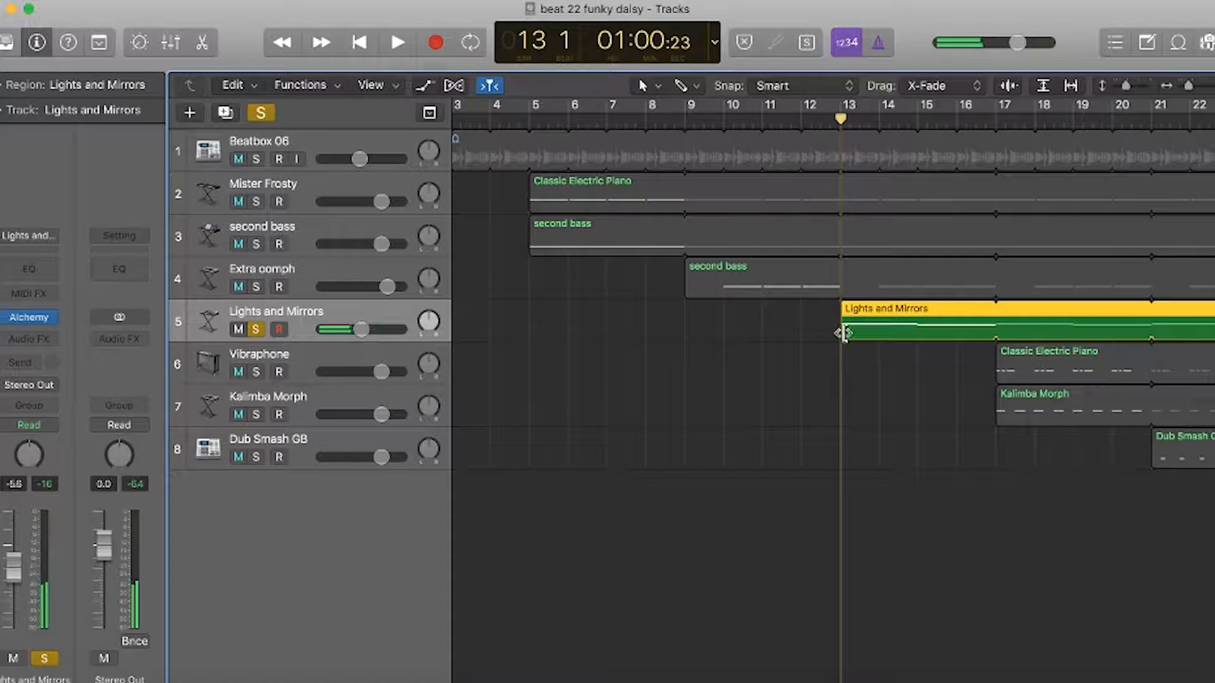
key("space")
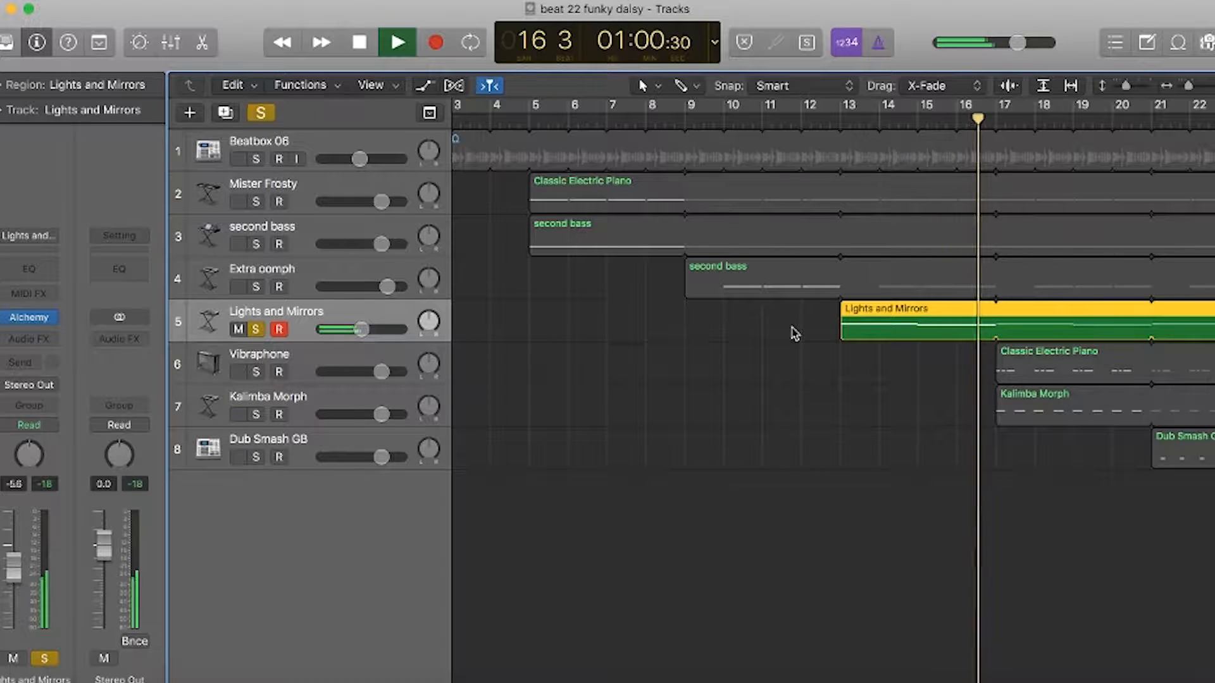
key("space")
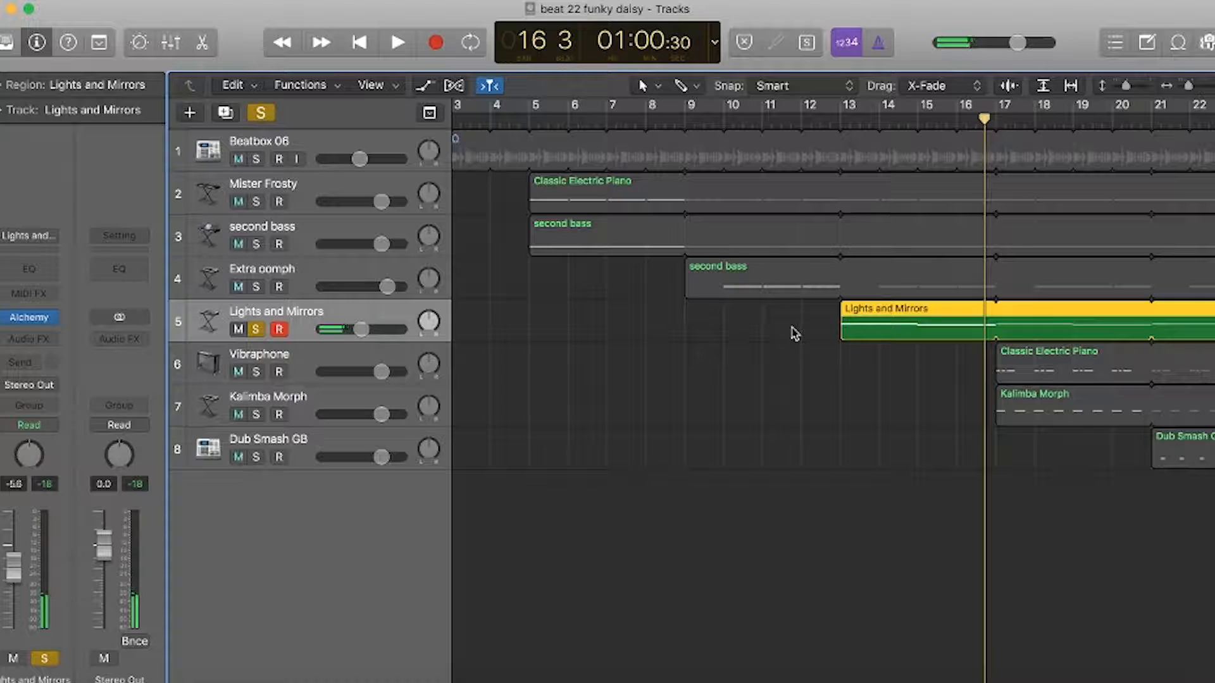
Return the playhead to bar 13, solo Mister Frosty together with Lights and Mirrors, and play both to about bar 15.
left_click_drag(984, 122, 841, 122)
scroll(845, 155, "left", 2)
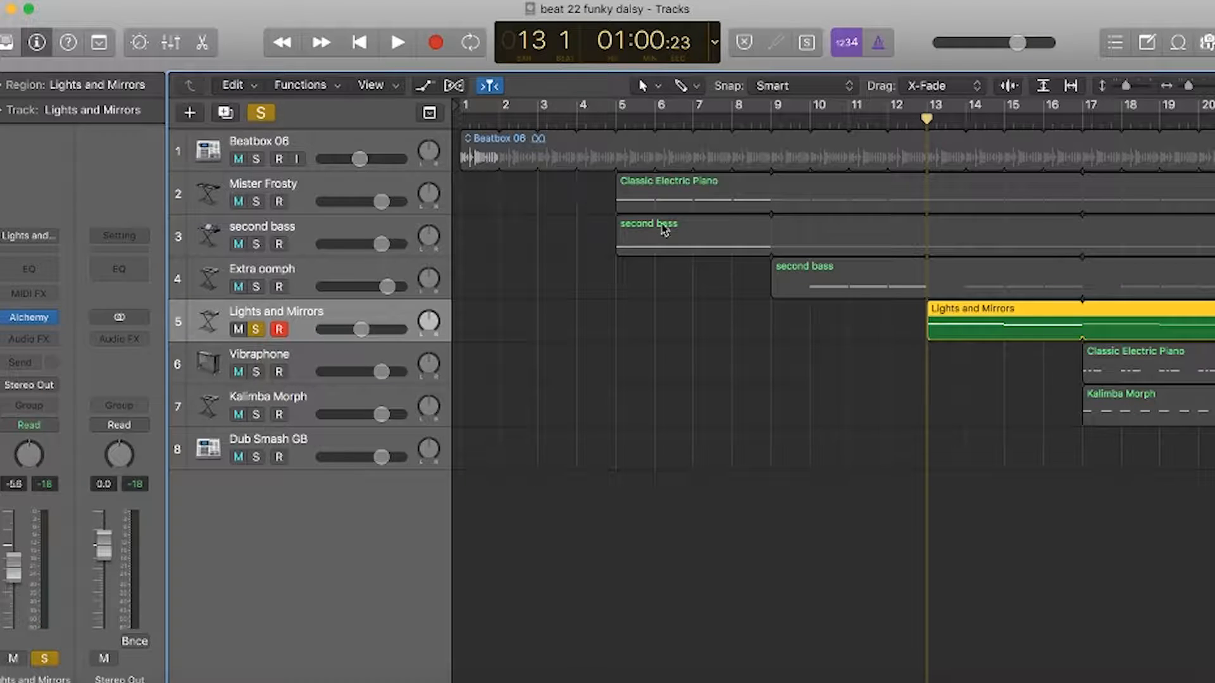
scroll(734, 274, "right", 2)
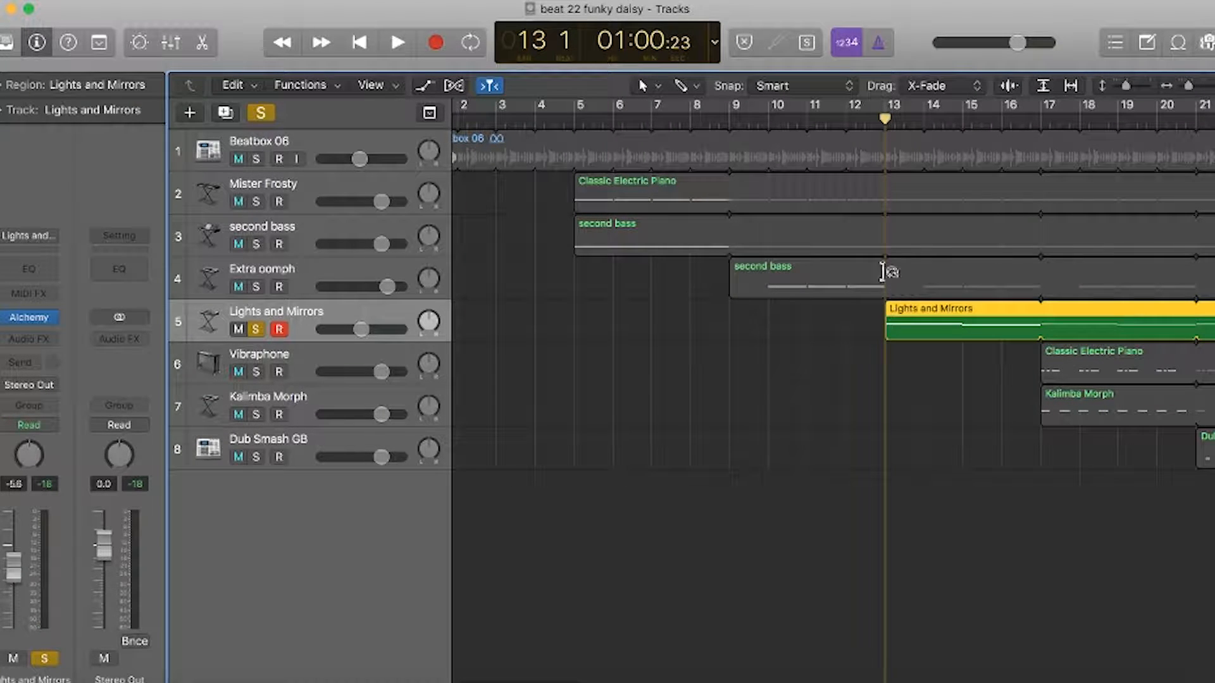
left_click(703, 206)
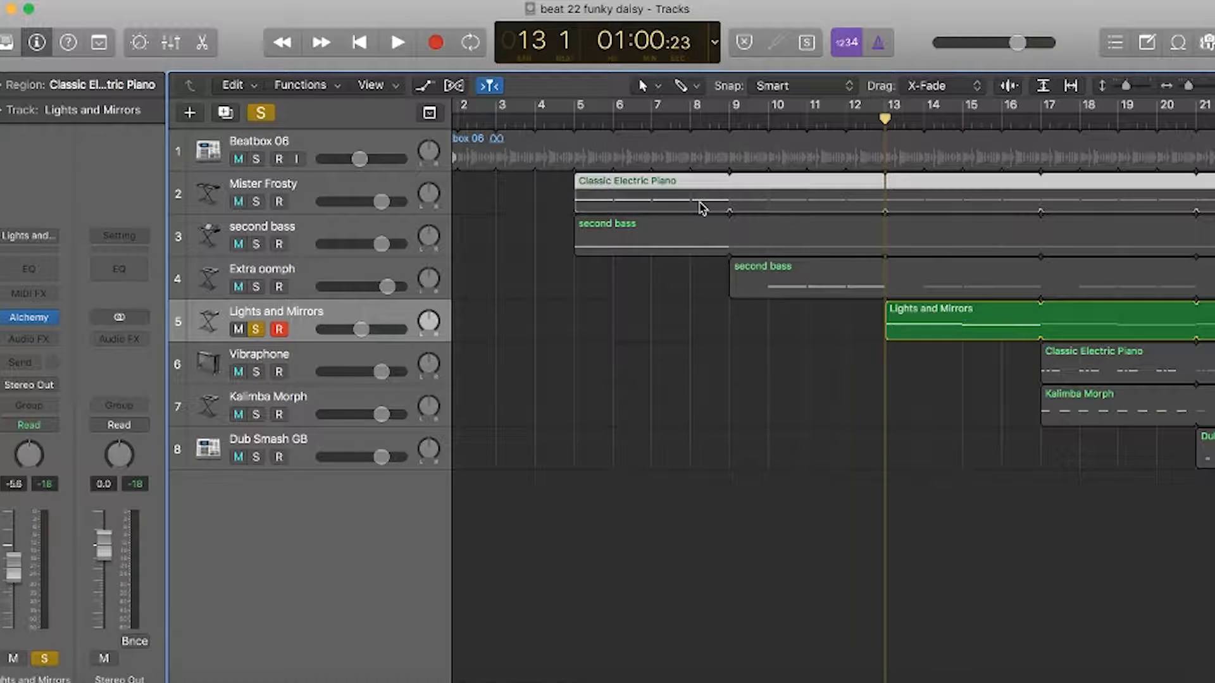
left_click(256, 201)
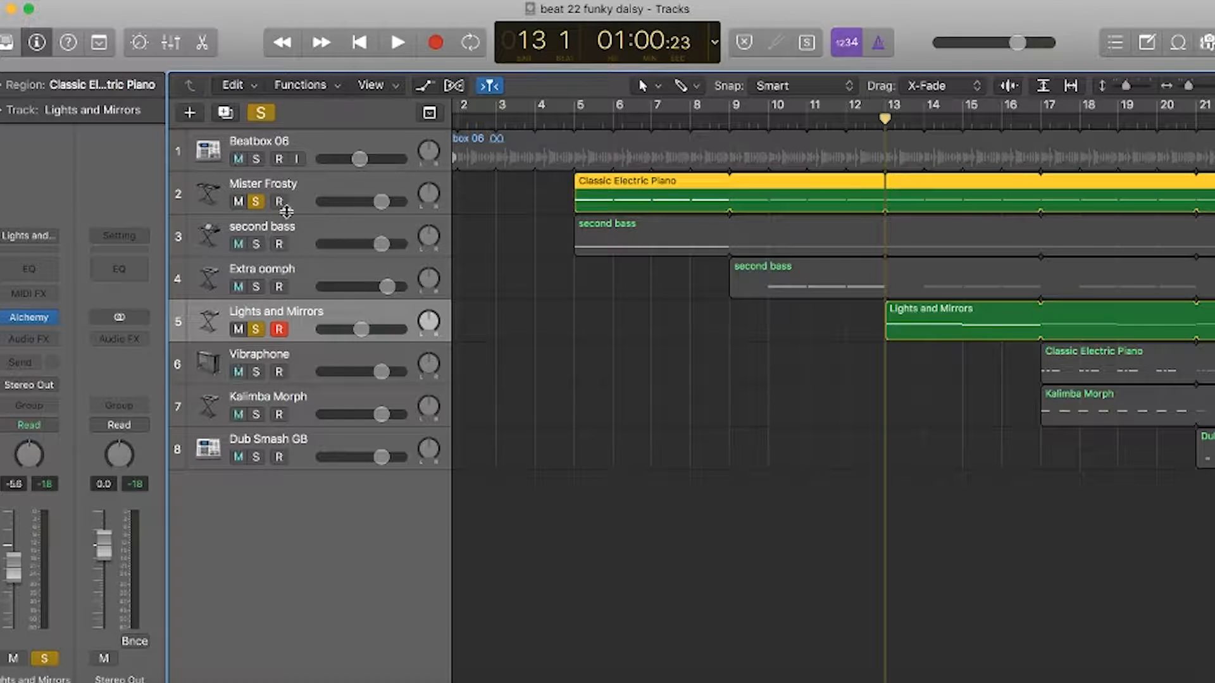
key("space")
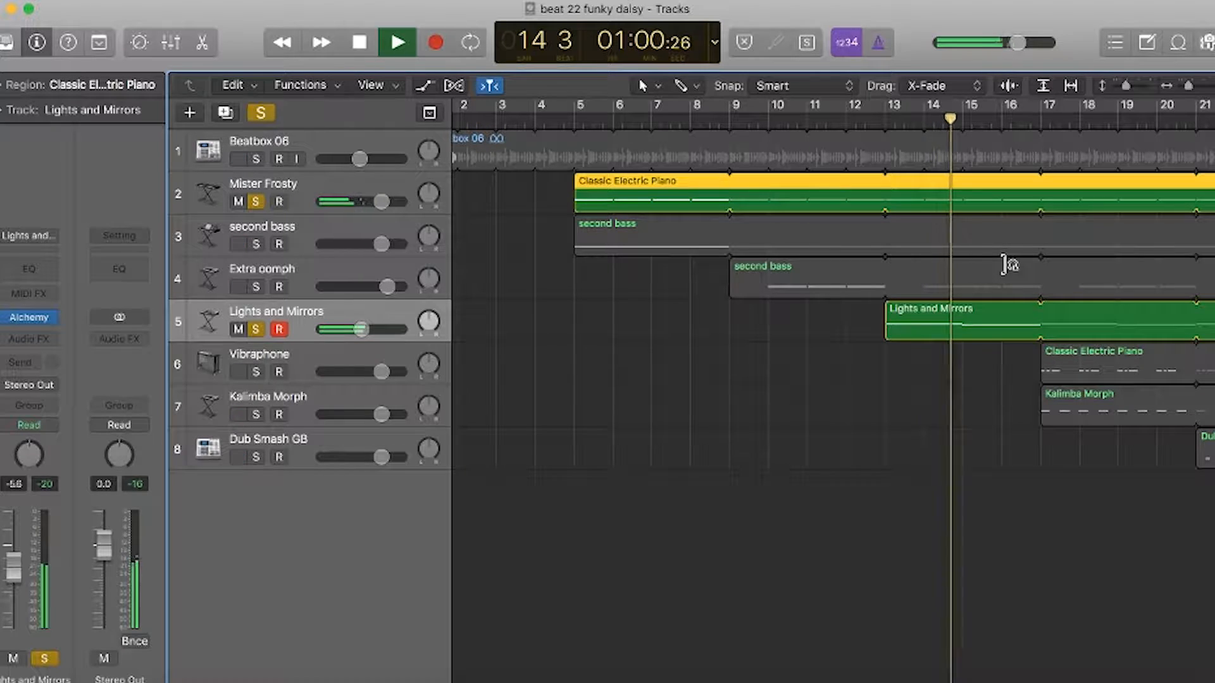
key("space")
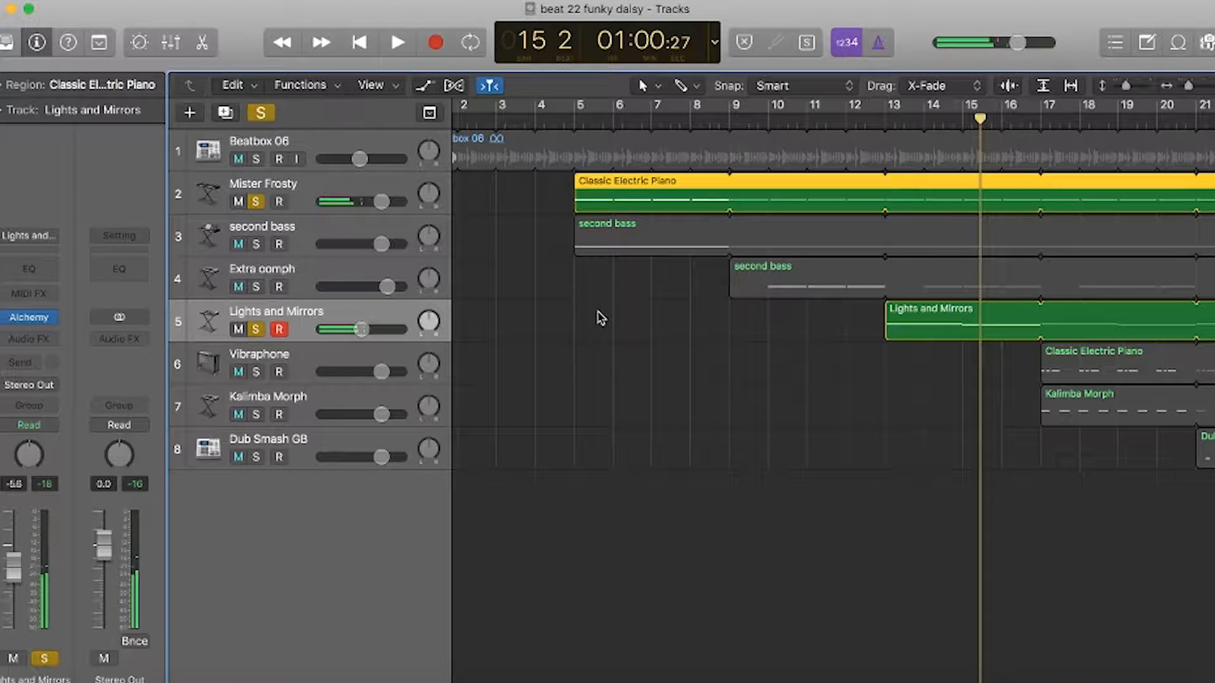
Unsolo Mister Frosty and Lights and Mirrors, and solo Extra oomph, second bass and Beatbox 06 instead.
left_click(257, 202)
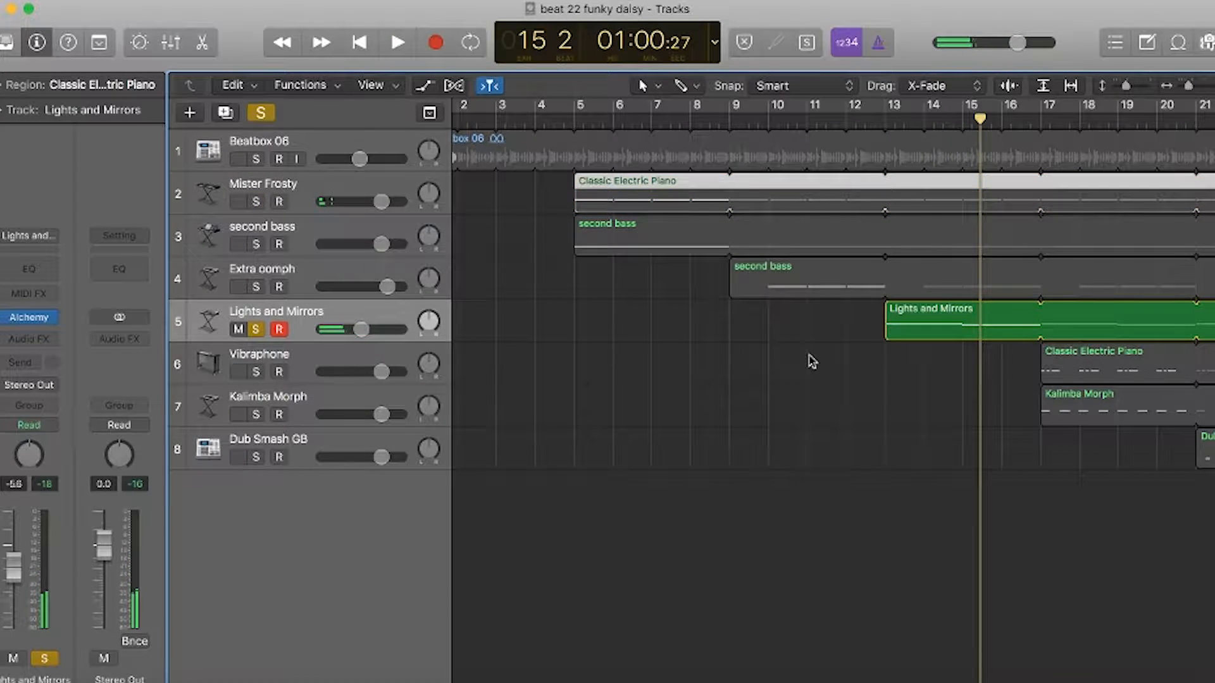
scroll(808, 359, "left", 2)
left_click(868, 288)
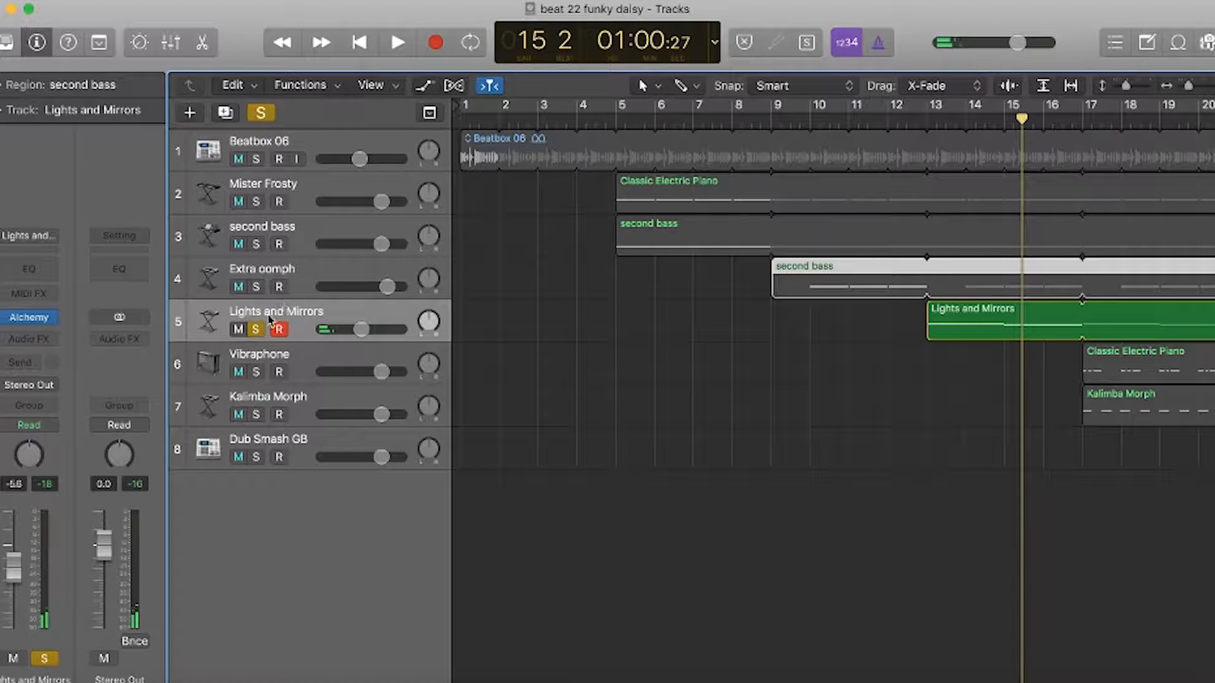
left_click(256, 288)
left_click(255, 329)
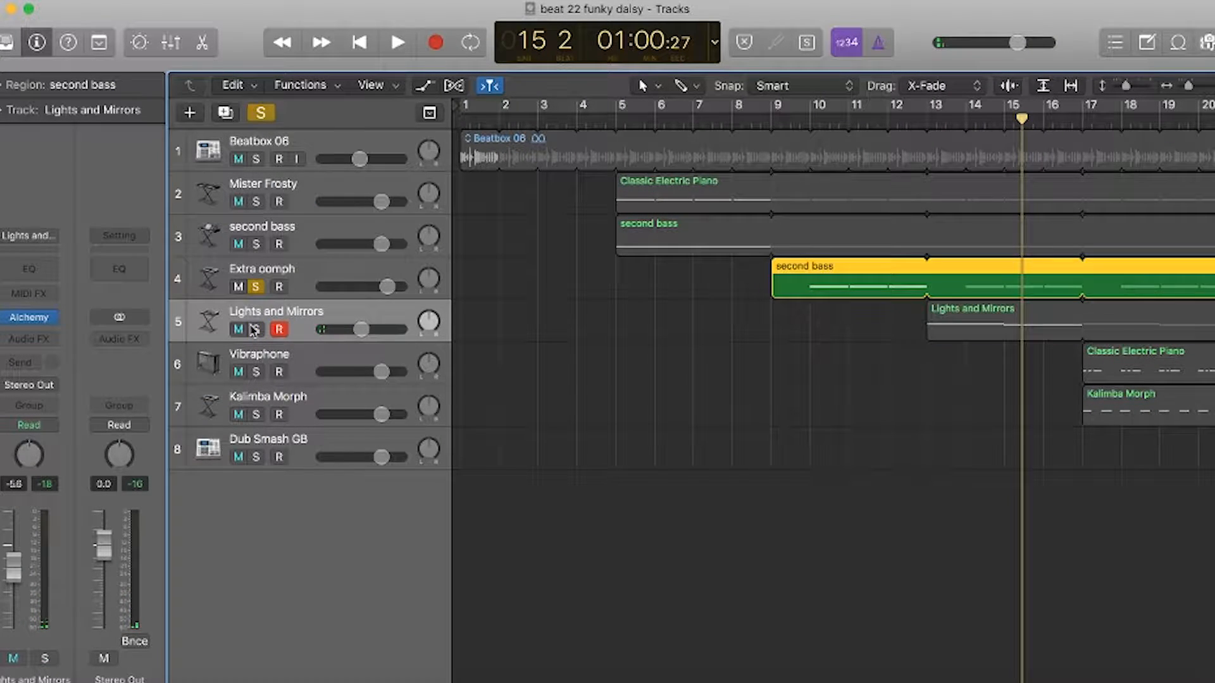
left_click(257, 246)
left_click(258, 159)
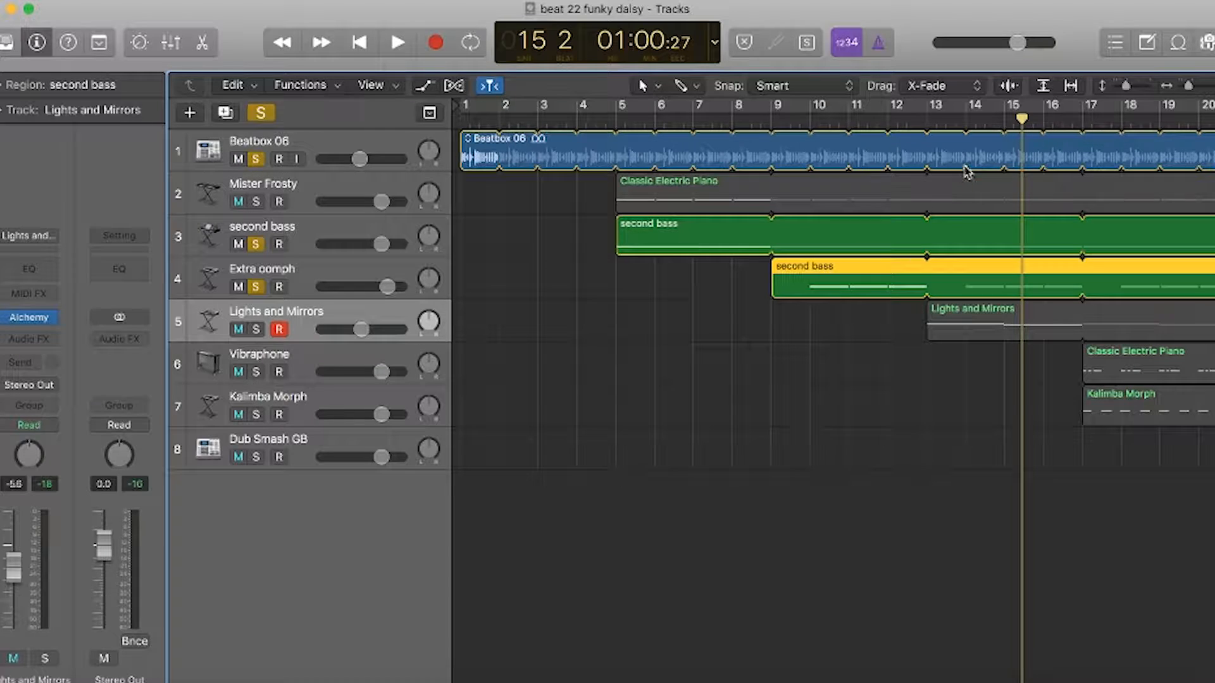
Play the soloed drums and basses from bar 5, skip ahead to about bar 9, and stop near bar 10 beat 4.
left_click(622, 119)
key("space")
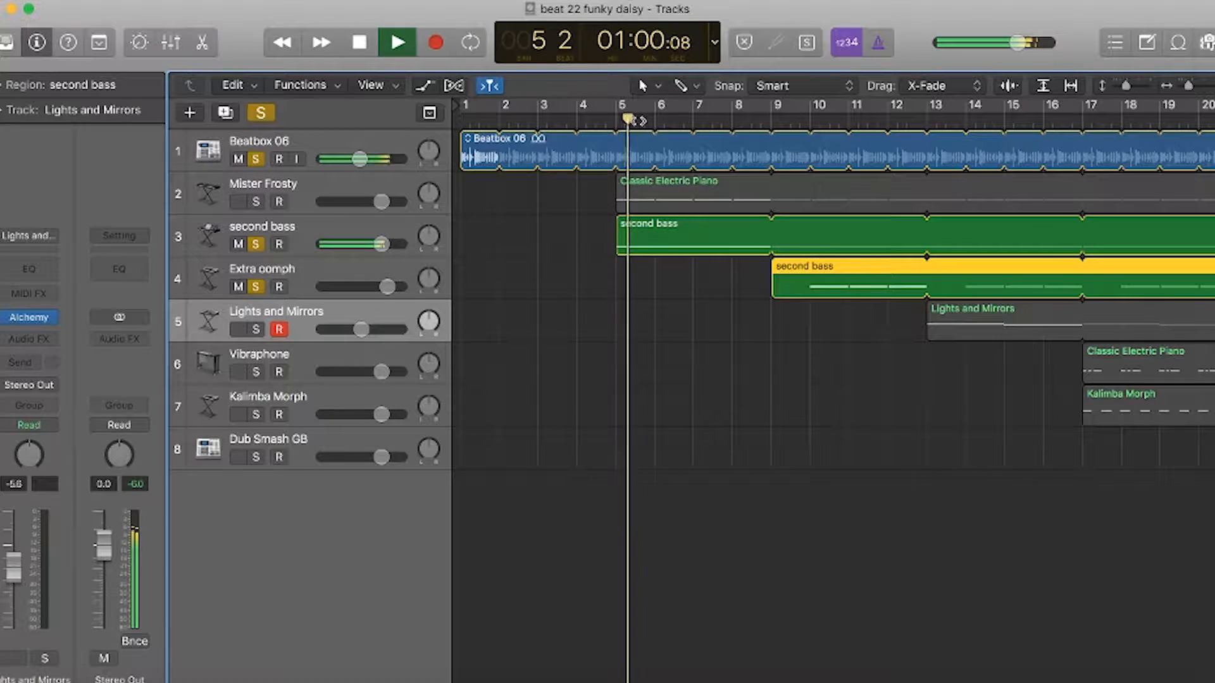
left_click_drag(639, 121, 764, 121)
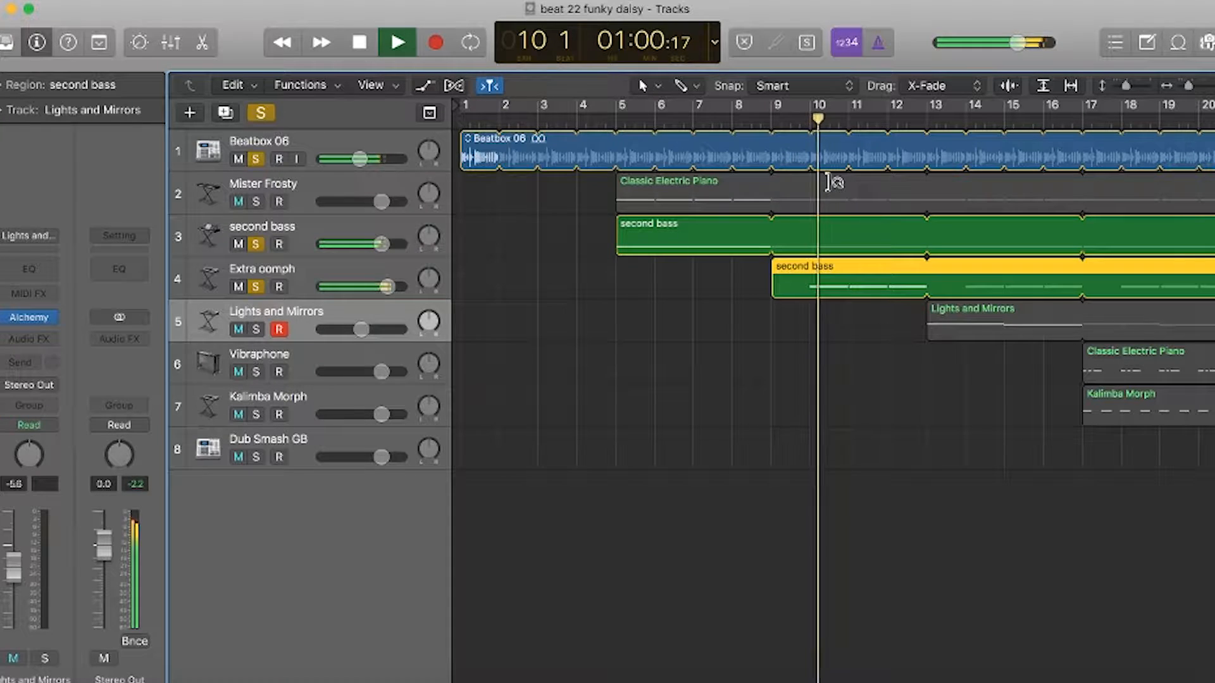
key("space")
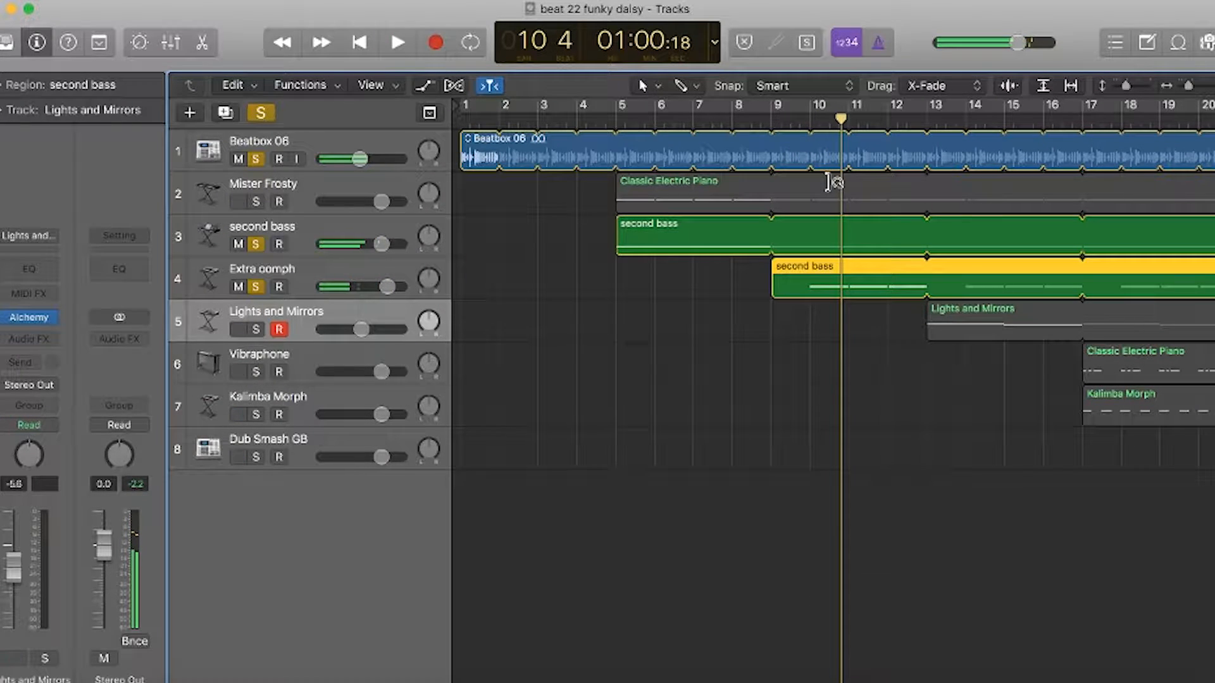
Set the solo group to Beatbox 06, Mister Frosty, second bass, Extra oomph and Lights and Mirrors.
left_click(256, 160)
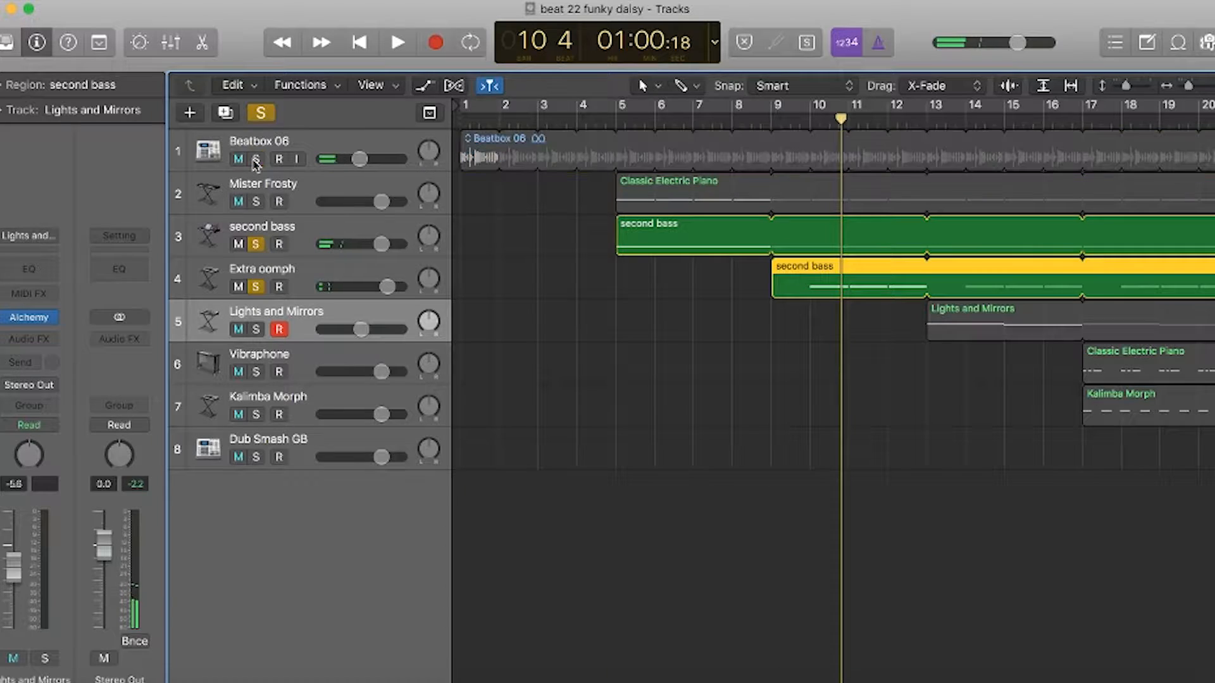
left_click(255, 244)
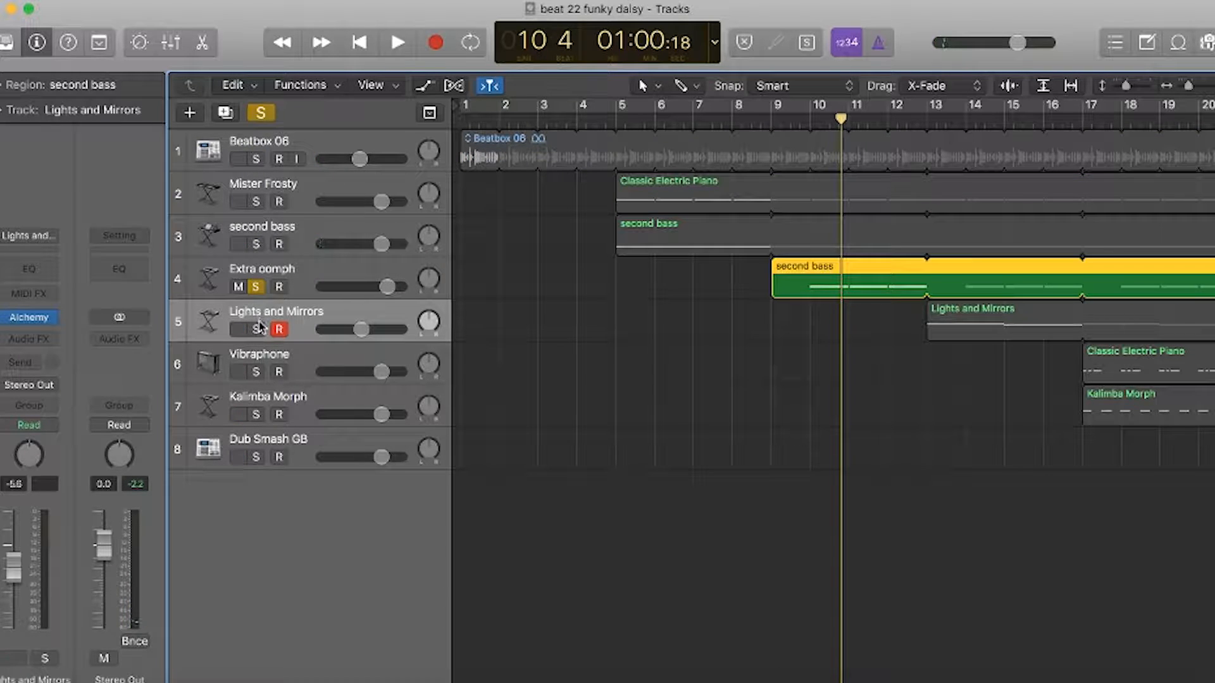
left_click(256, 329)
left_click(256, 244)
left_click(256, 201)
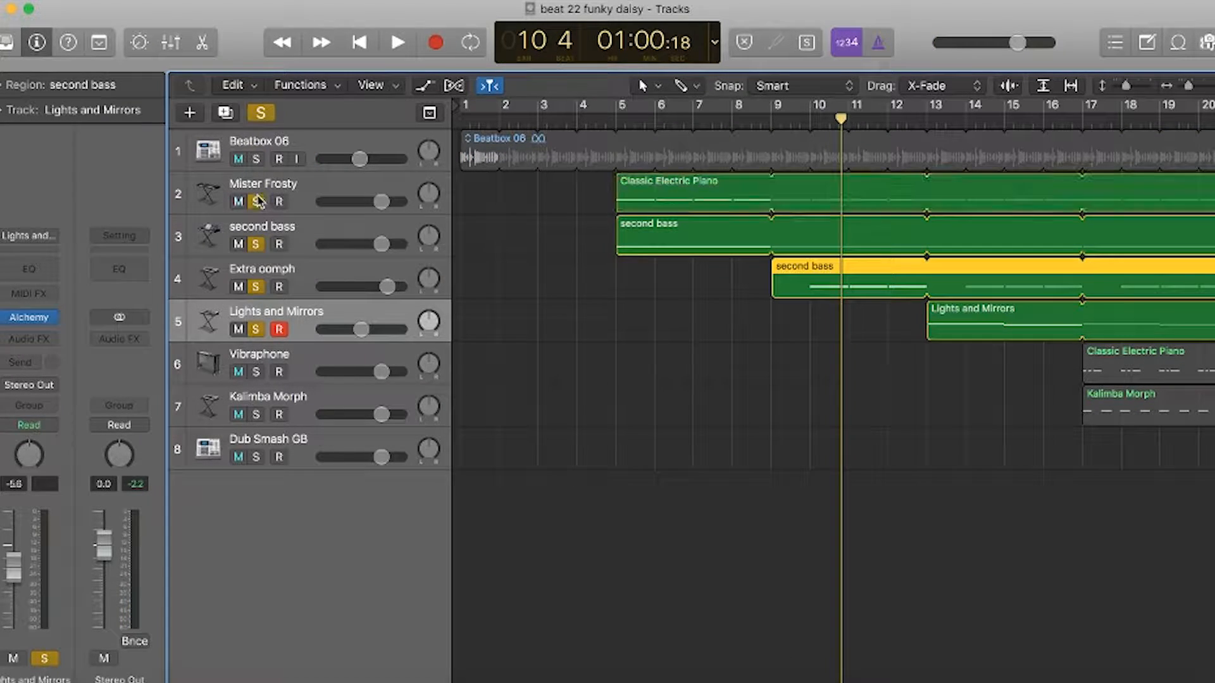
left_click(256, 160)
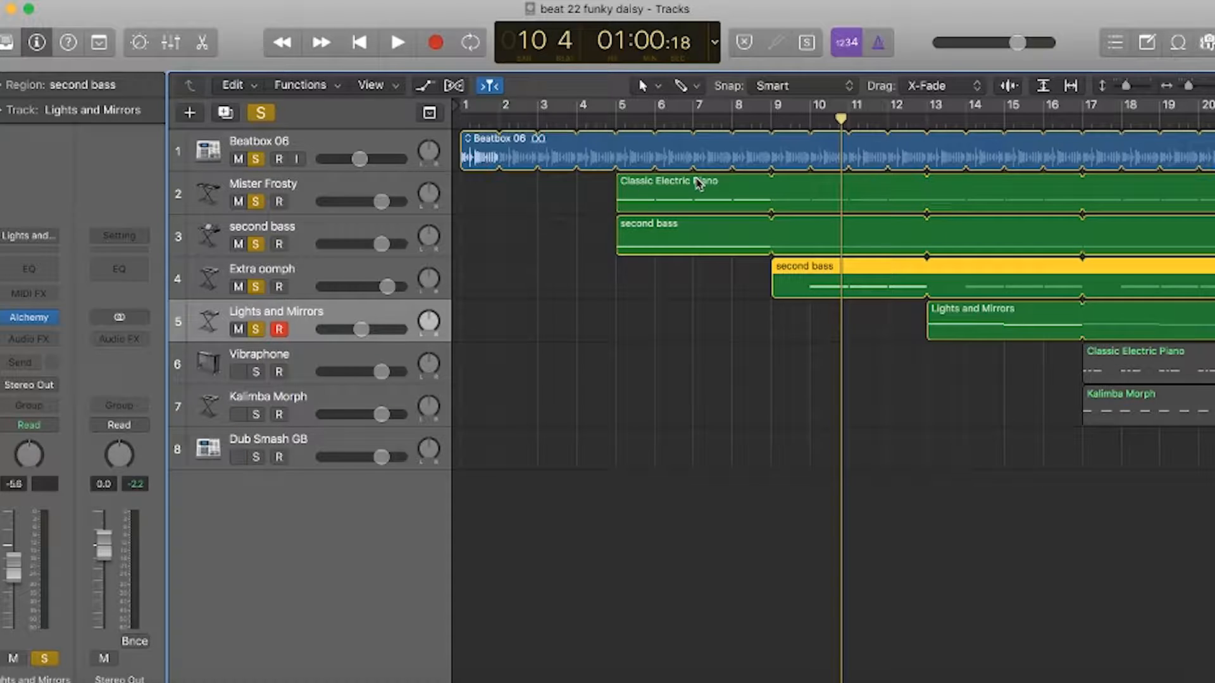
Move the playhead to just before bar 9 and play the five soloed tracks together to bar 12.
left_click_drag(838, 122, 783, 122)
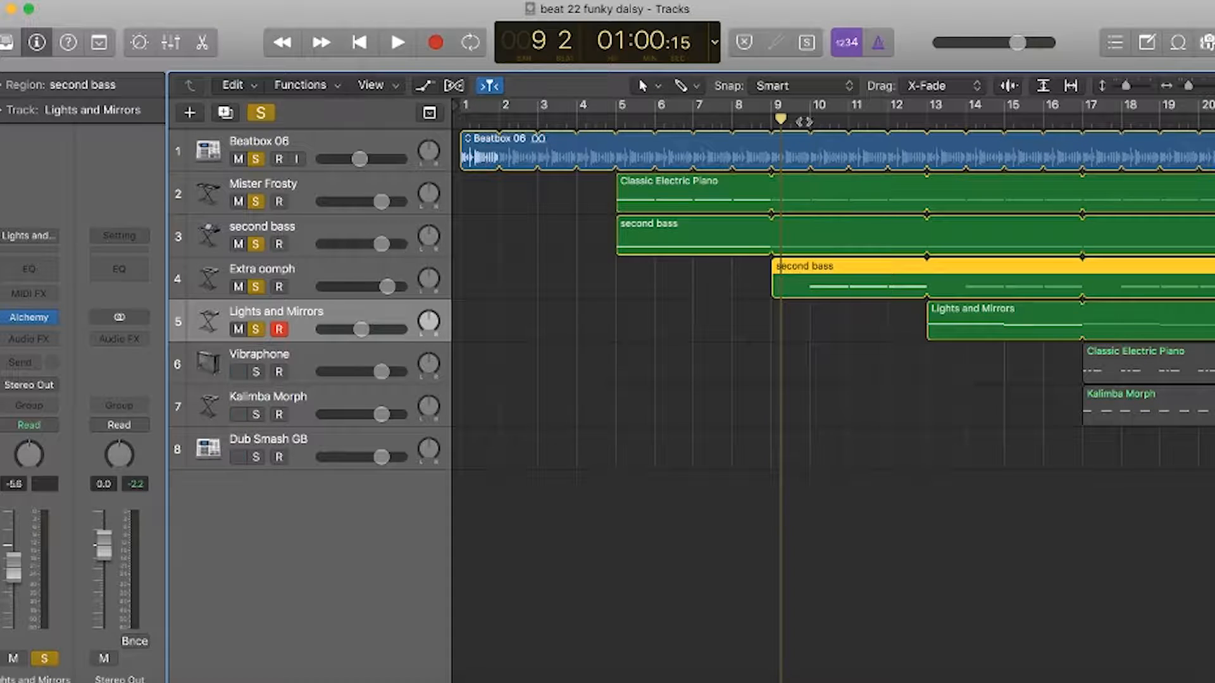
left_click_drag(781, 119, 761, 119)
key("space")
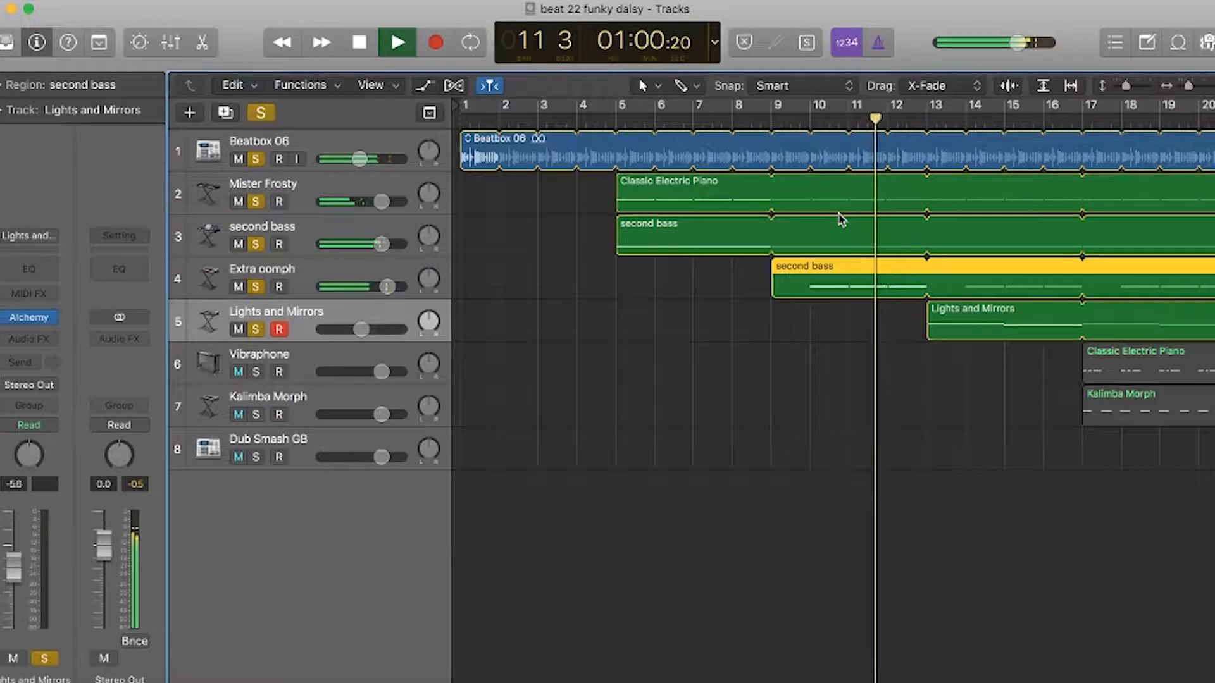
key("space")
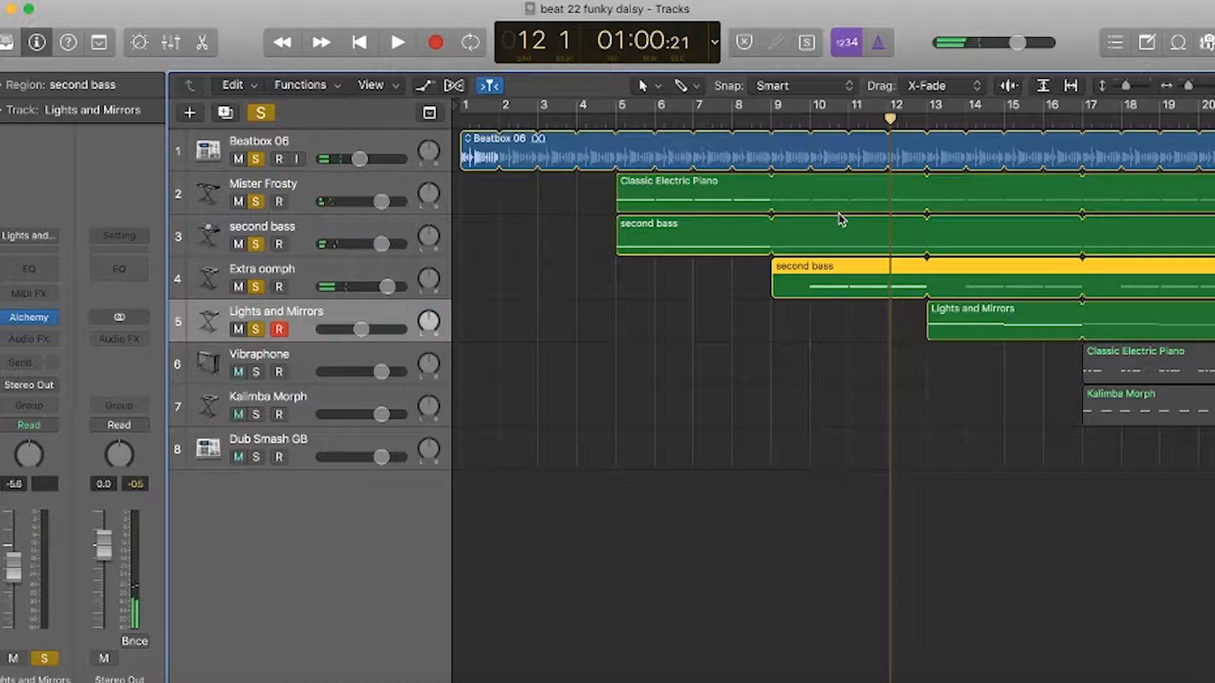
Unsolo Lights and Mirrors and Extra oomph, and clear the solo on all remaining tracks.
scroll(804, 367, "right", 10)
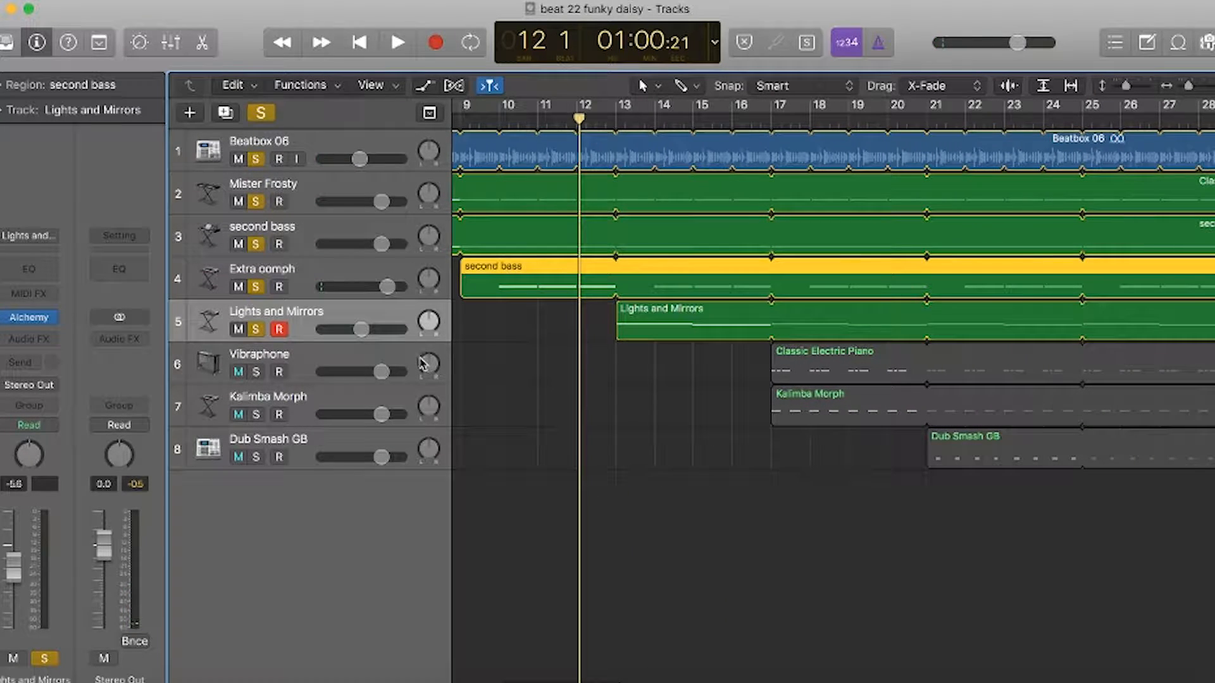
left_click(260, 330)
left_click(257, 287)
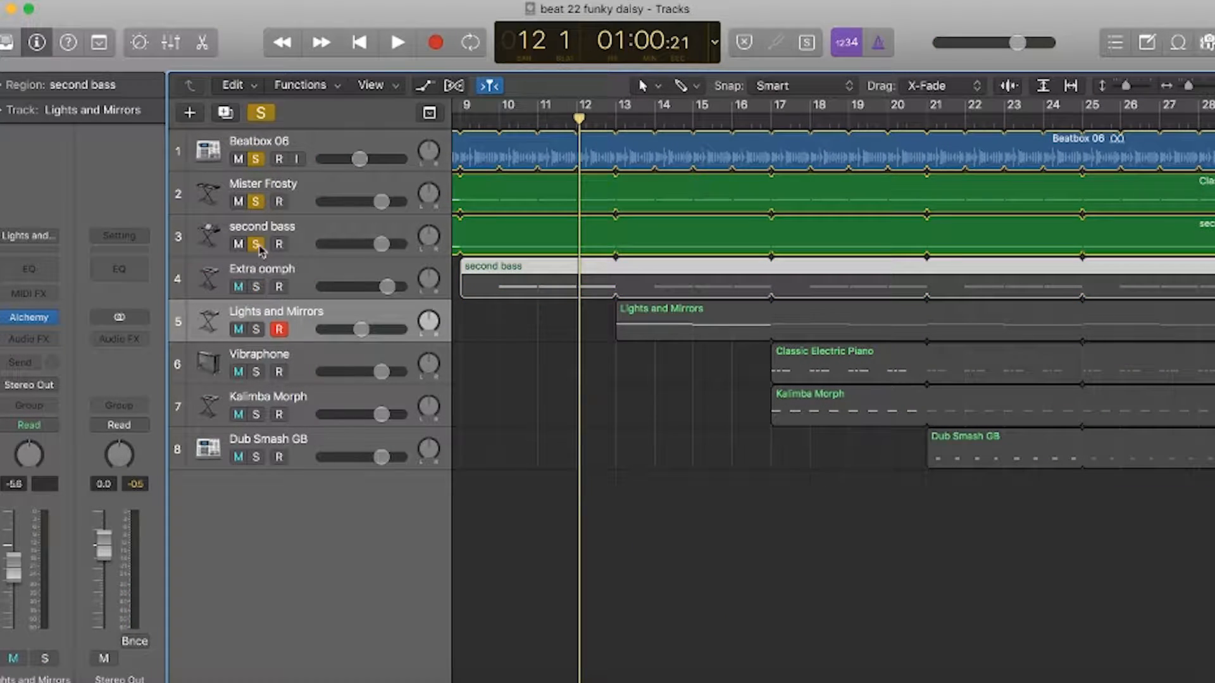
left_click(261, 114)
Select the Vibraphone track, move the playhead to bar 17, and solo the track.
left_click(352, 361)
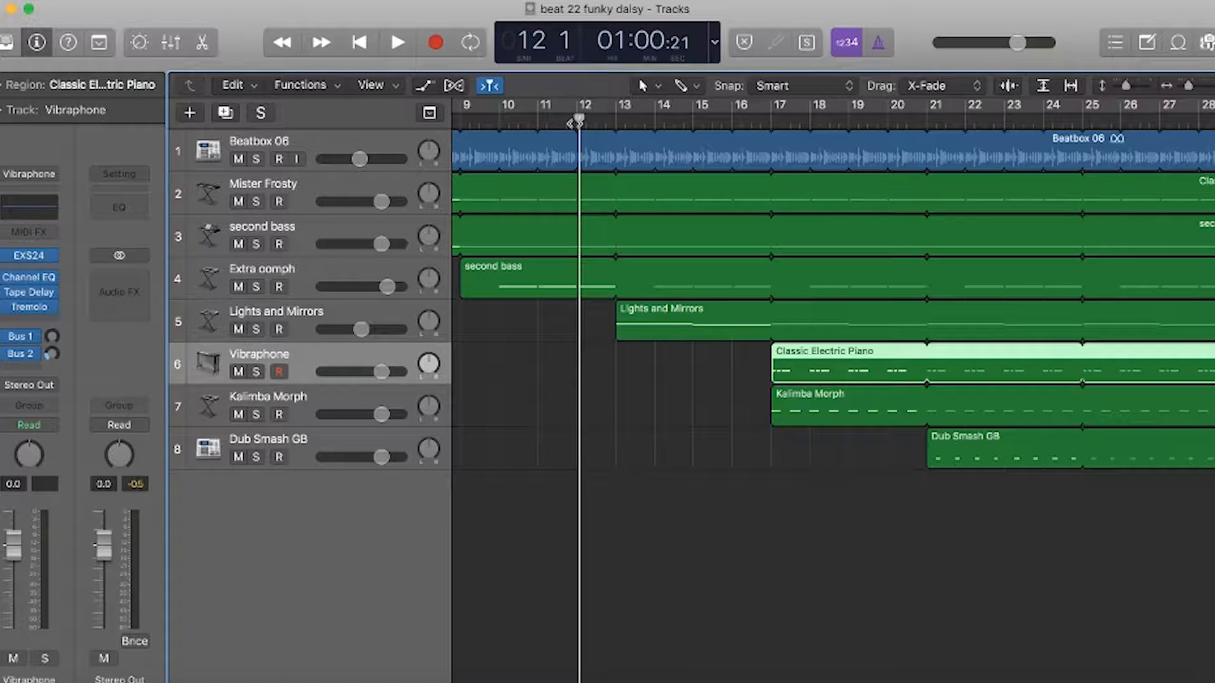
left_click_drag(574, 122, 770, 134)
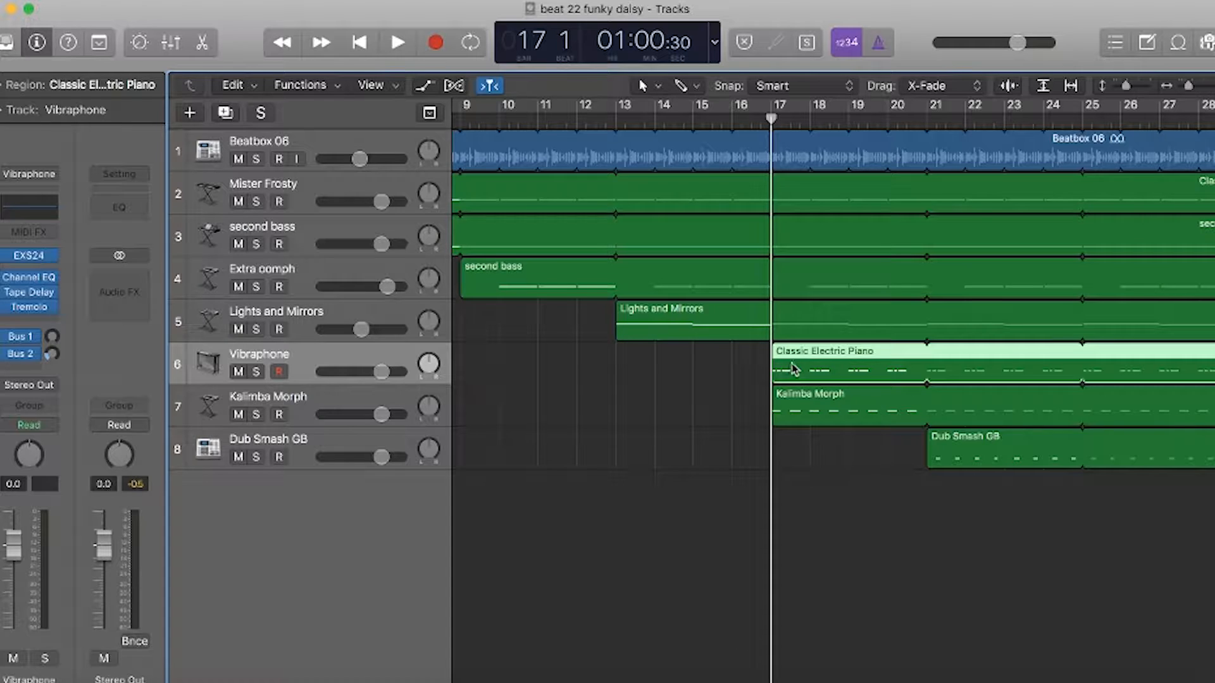
left_click(256, 372)
Show the Vibraphone region's notes enlarged in the Piano Roll and play the first phrase from bar 17 to beat 3.
double_click(969, 347)
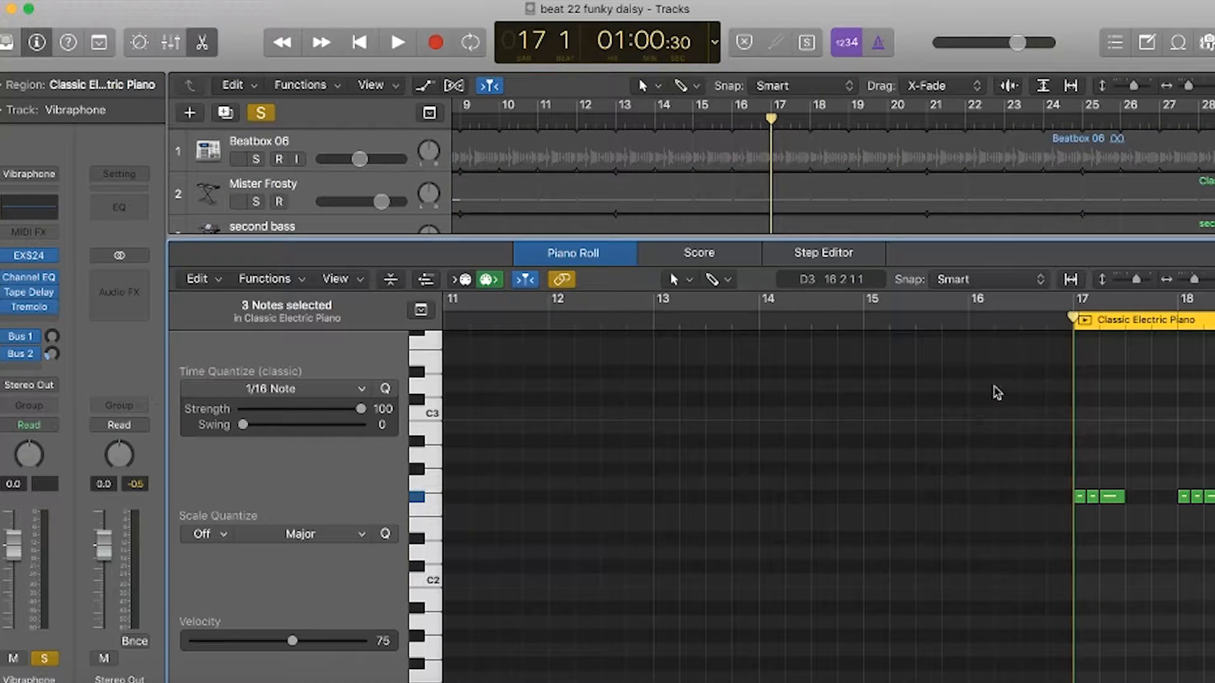
key("super+Right")
key("super+Right")
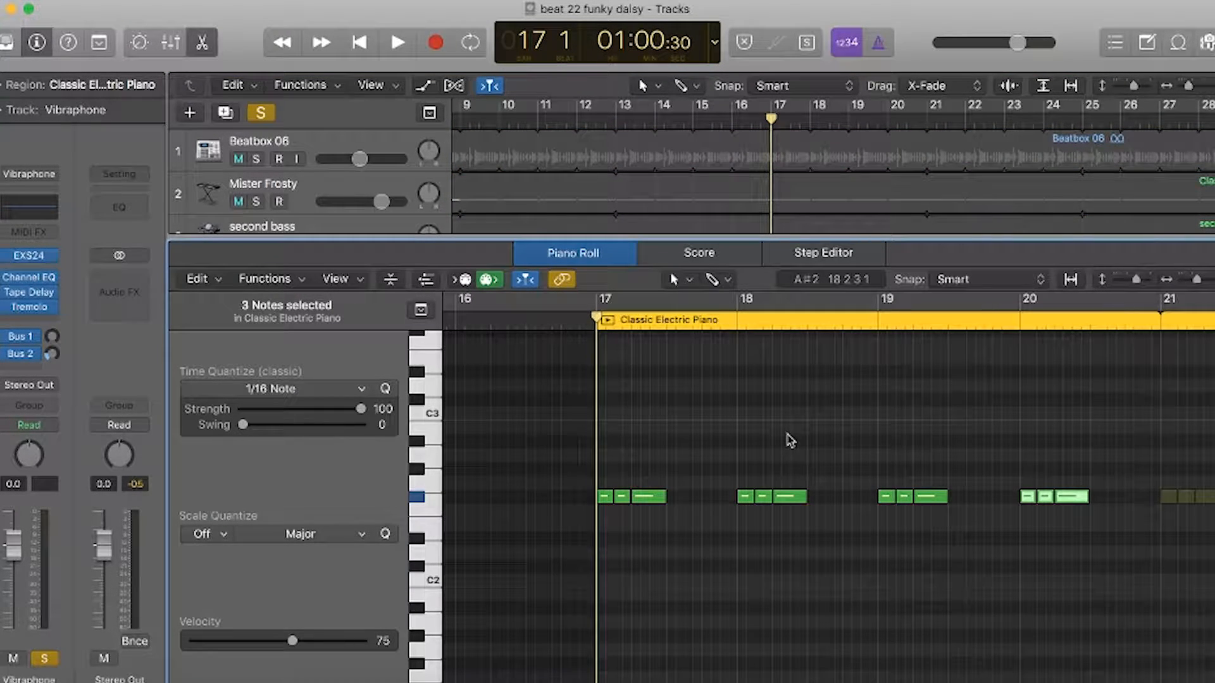
key("space")
key("space")
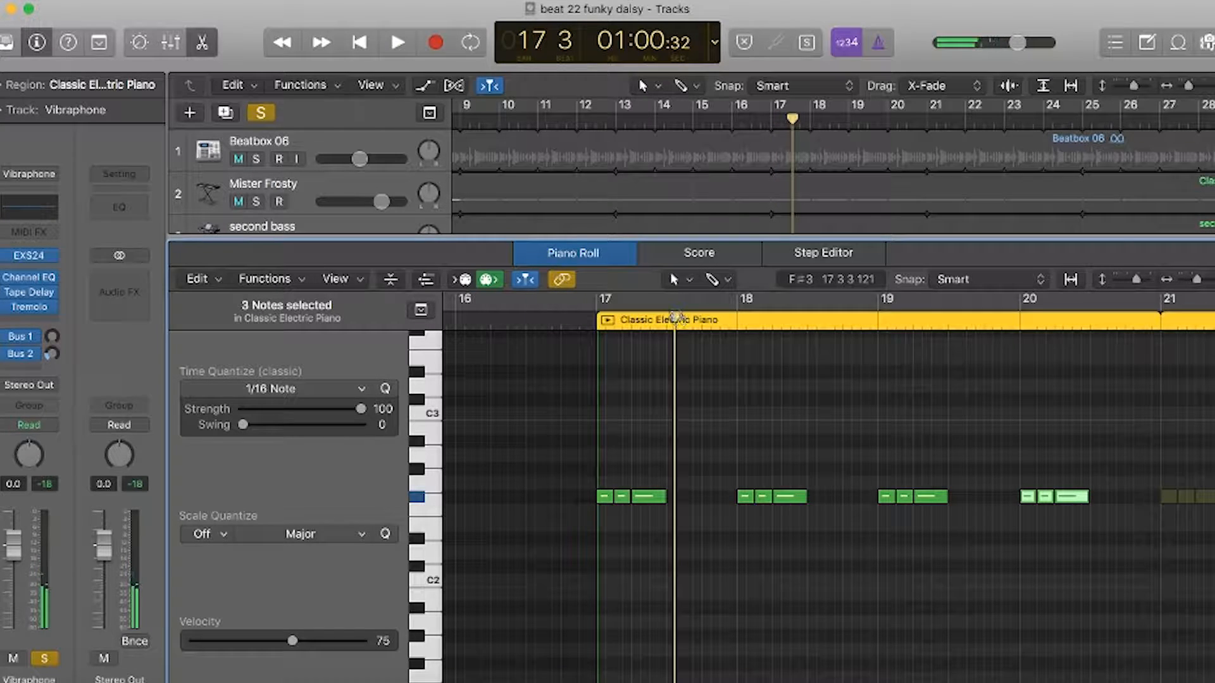
Play the soloed Vibraphone part on from bar 17 beat 3 to bar 19.
key("space")
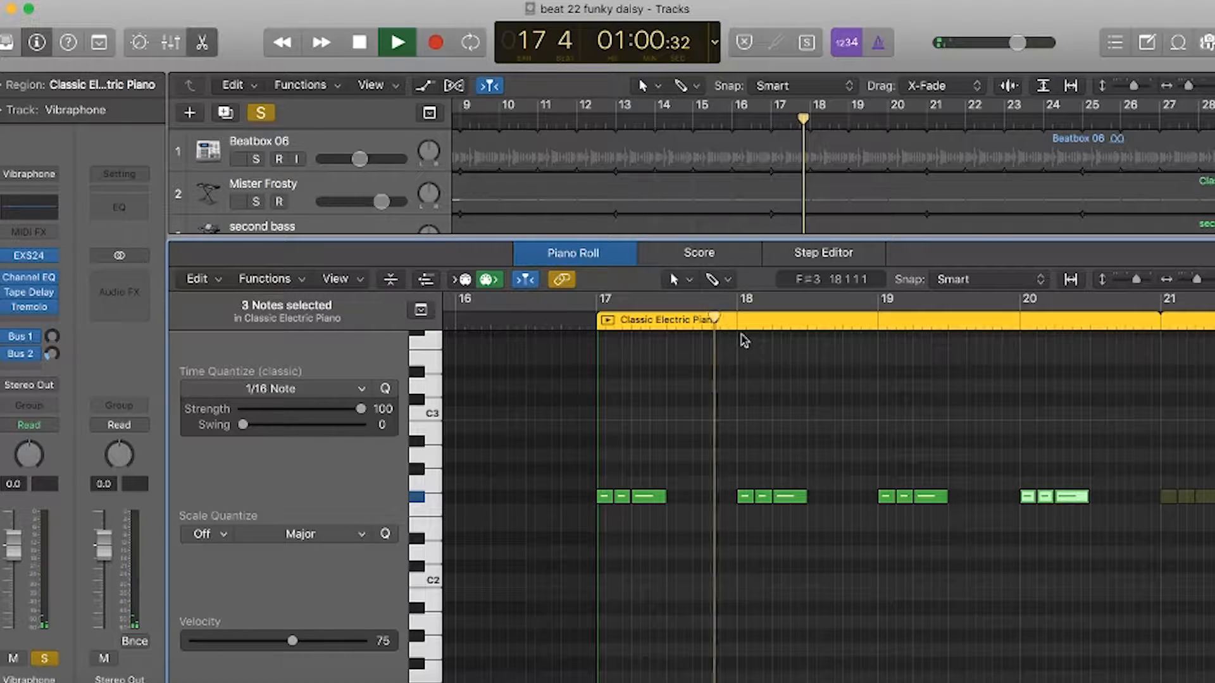
key("e")
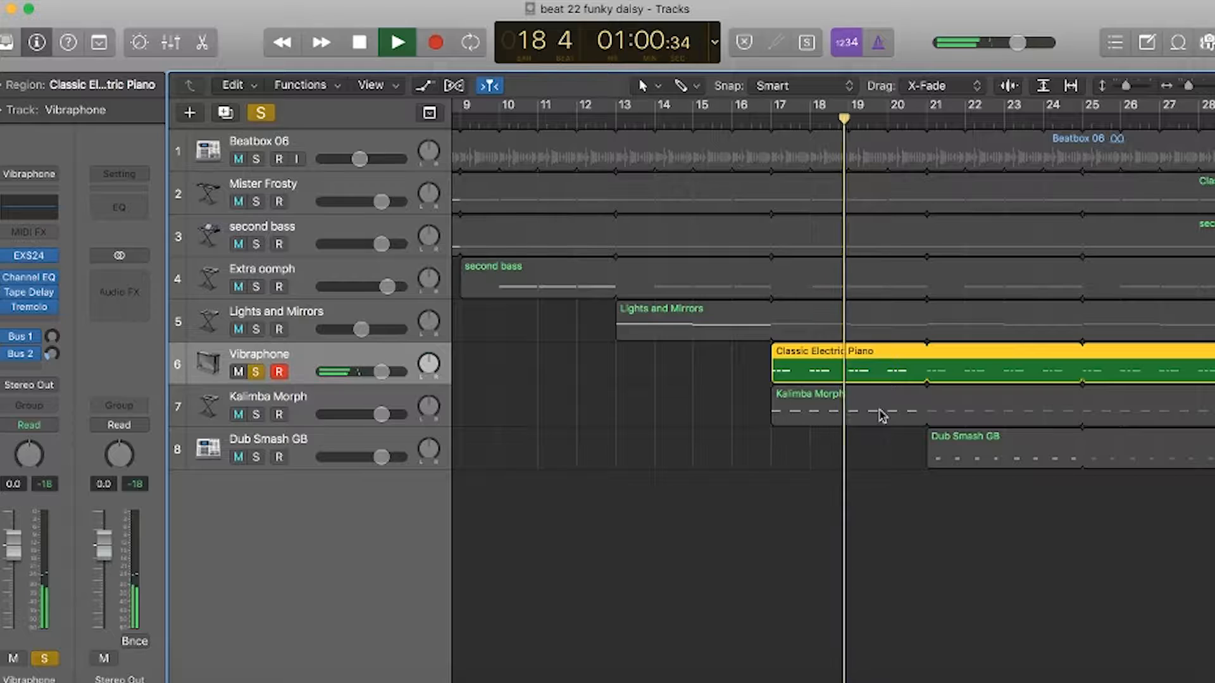
key("space")
key("e")
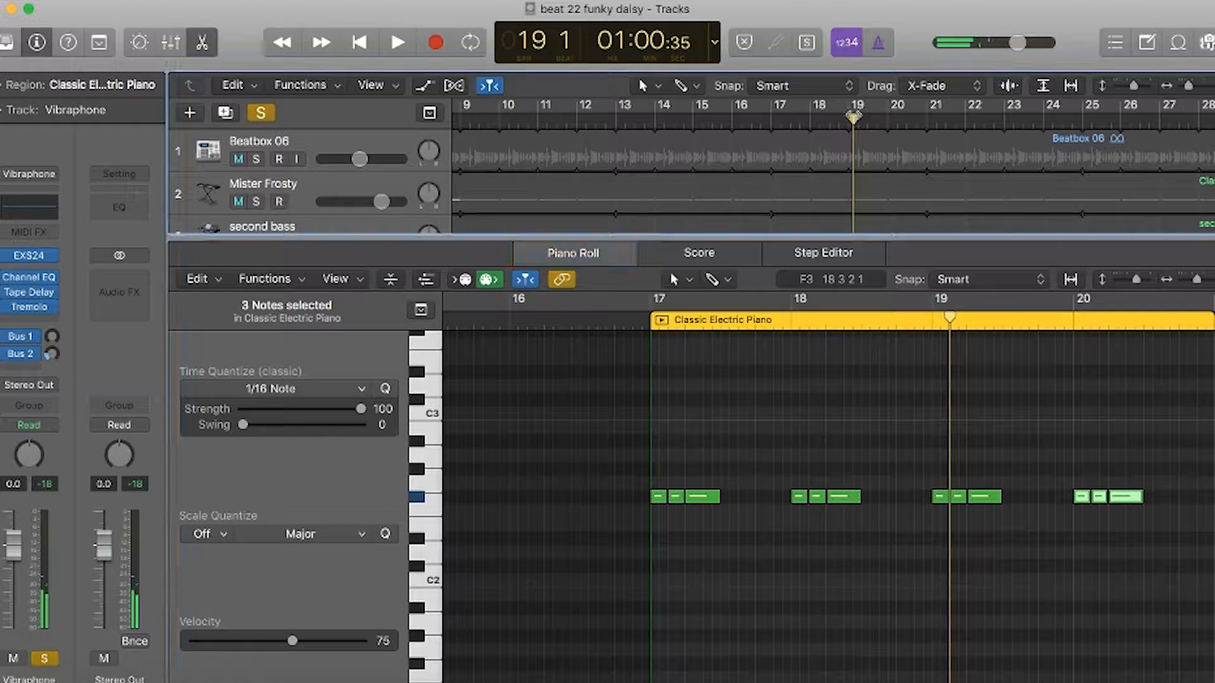
Return the playhead to bar 17 and play the first Vibraphone notes to beat 2.
left_click_drag(853, 119, 634, 118)
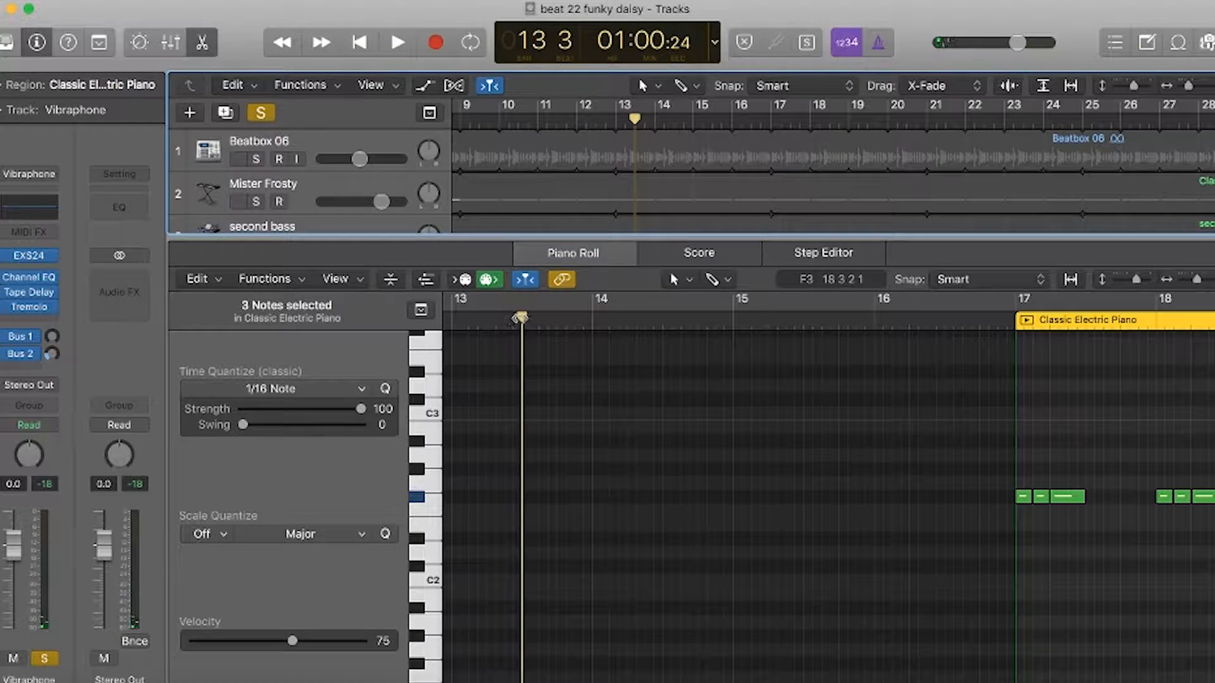
left_click_drag(520, 319, 1016, 320)
scroll(1126, 467, "right", 5)
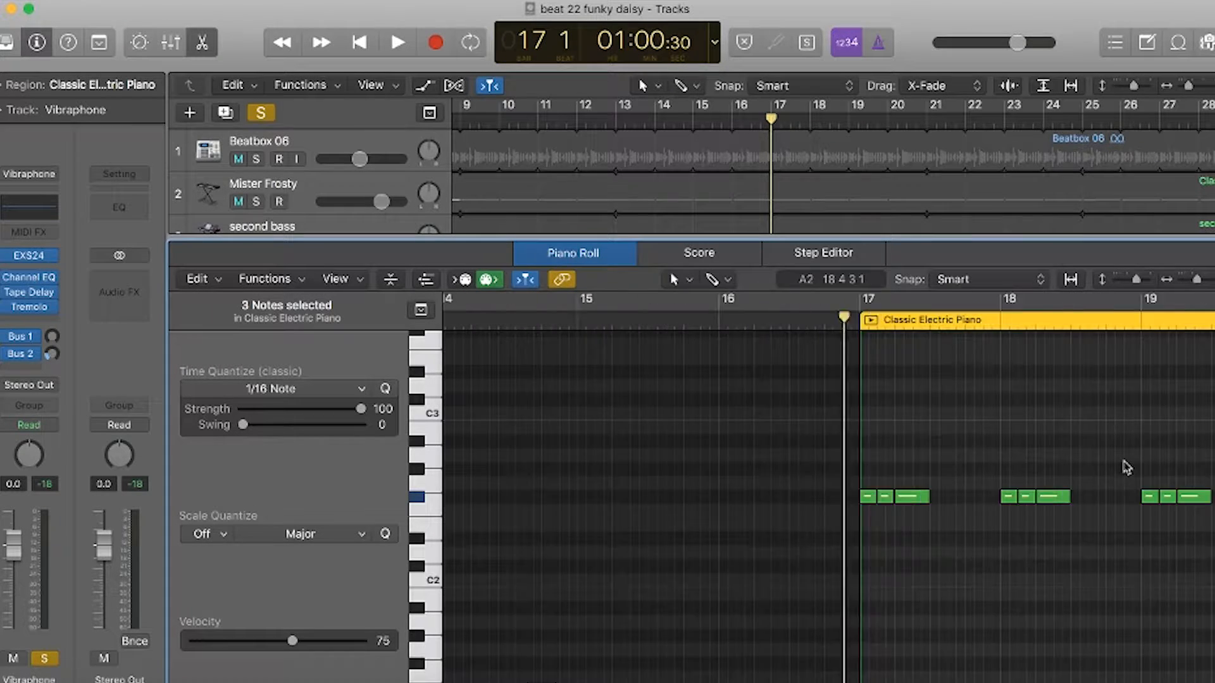
scroll(1127, 468, "right", 3)
key("space")
key("space")
scroll(813, 553, "right", 2)
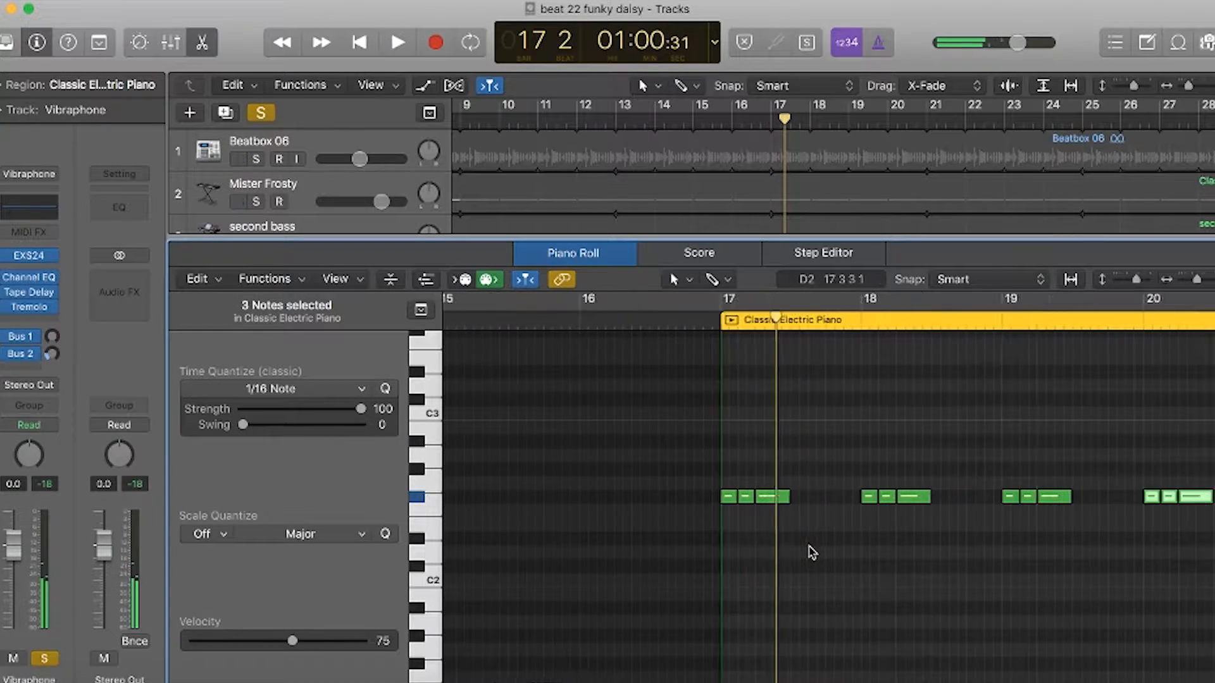
scroll(813, 553, "right", 2)
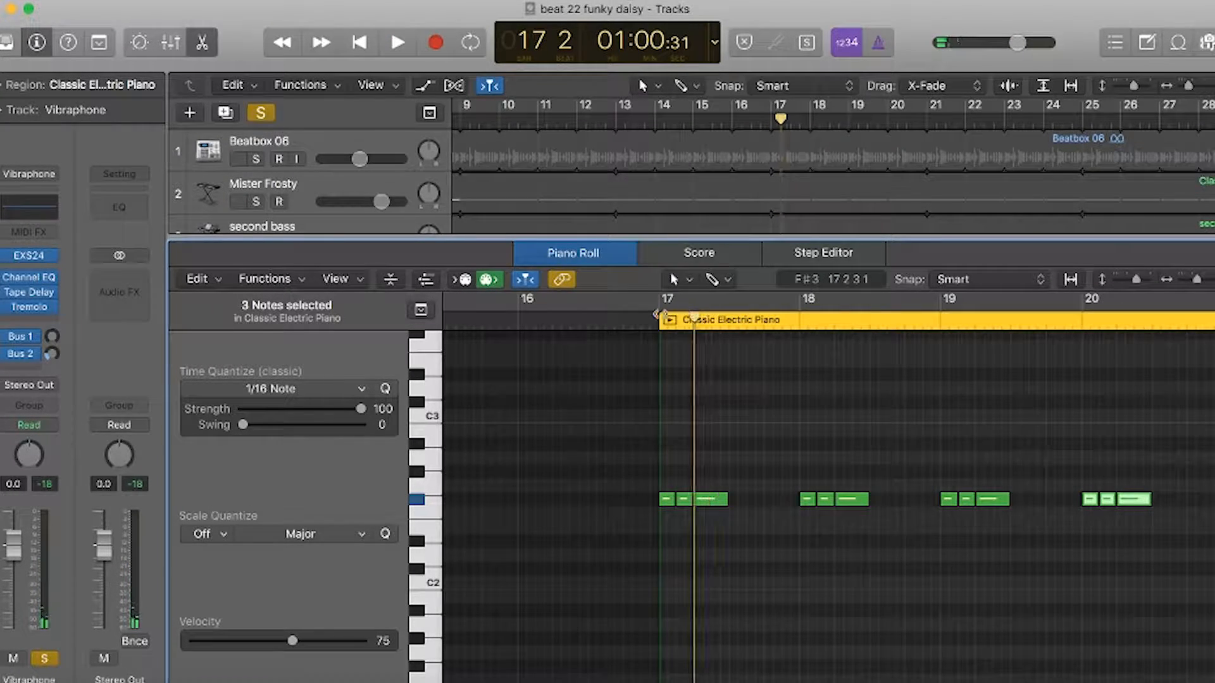
Replay the Vibraphone part from bar 17 to bar 19 beat 3, and close the Piano Roll.
left_click_drag(696, 317, 658, 317)
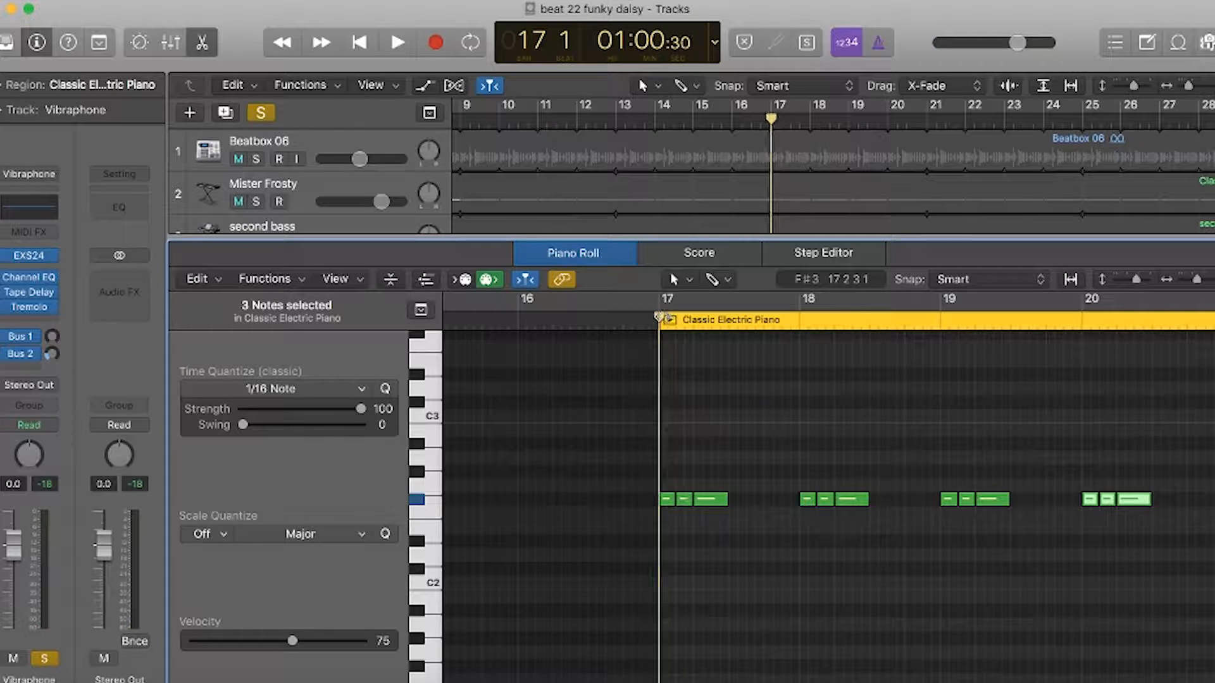
key("space")
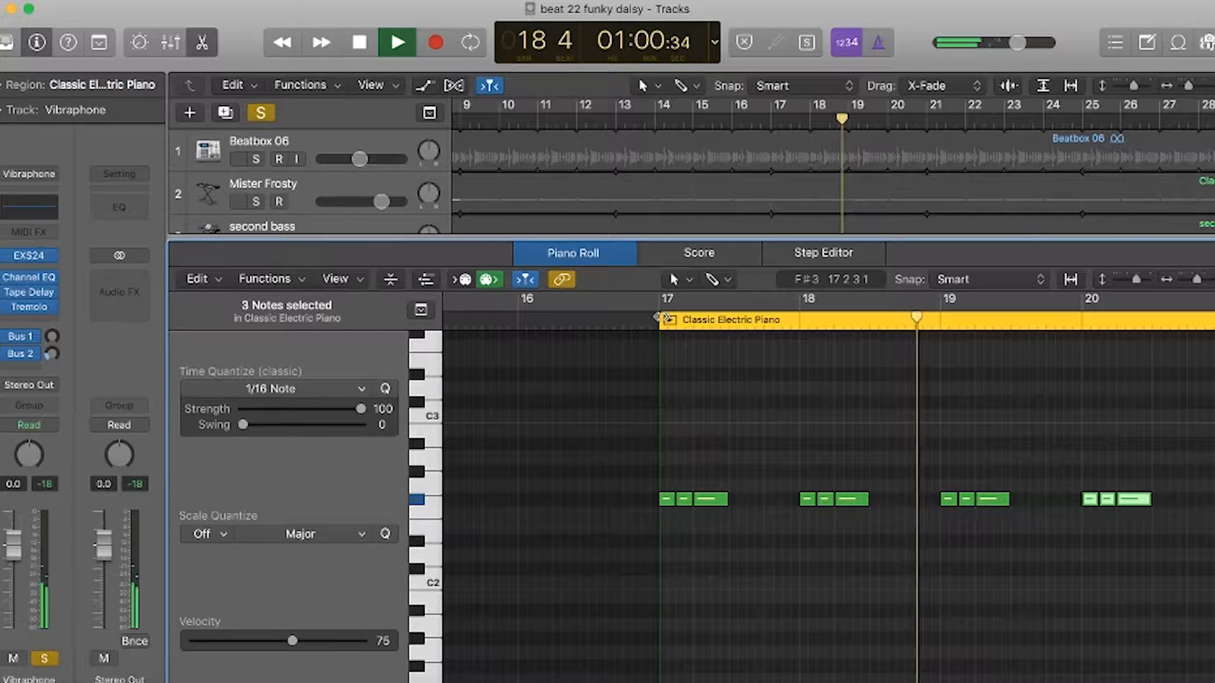
key("space")
key("p")
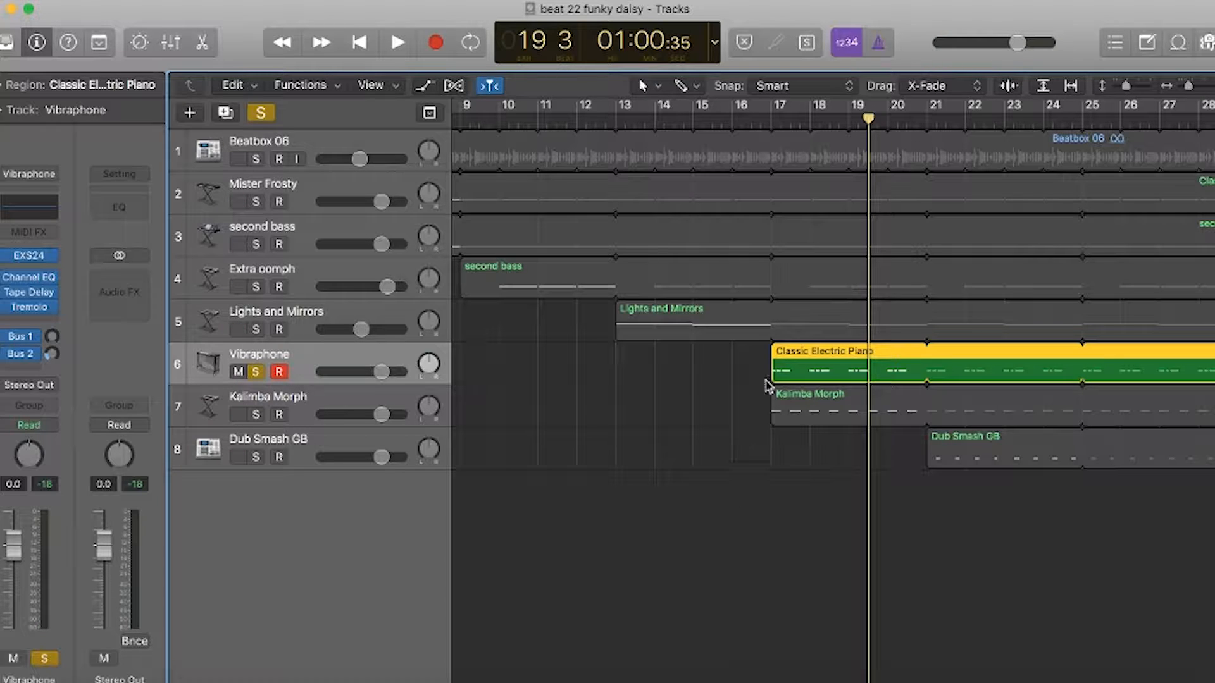
Examine where the Vibraphone, Kalimba Morph and Dub Smash GB regions enter the arrangement relative to the earlier tracks.
scroll(816, 370, "left", 3)
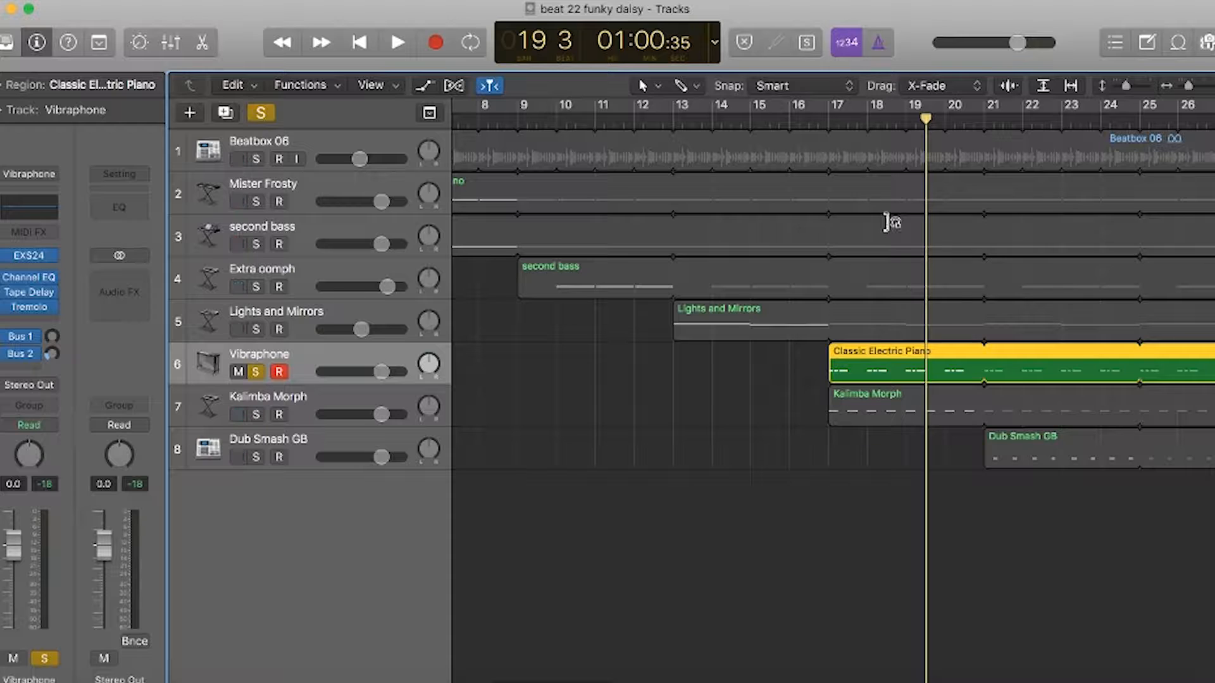
scroll(713, 222, "left", 5)
scroll(784, 244, "right", 12)
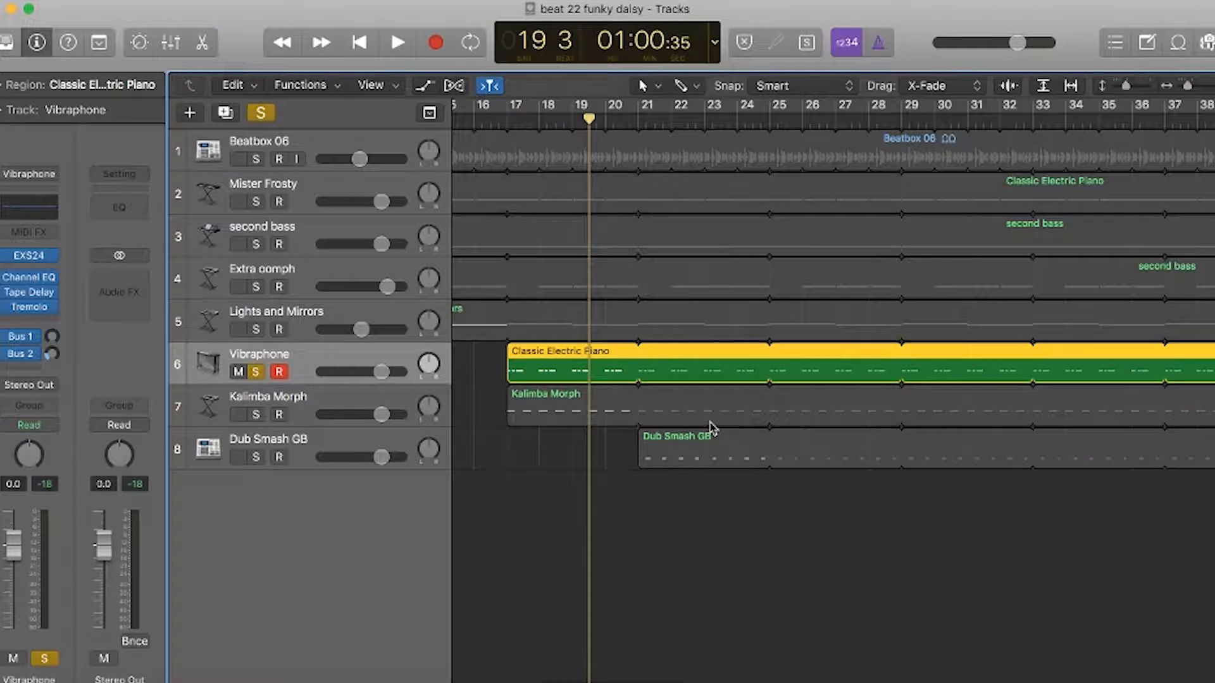
scroll(714, 429, "left", 1)
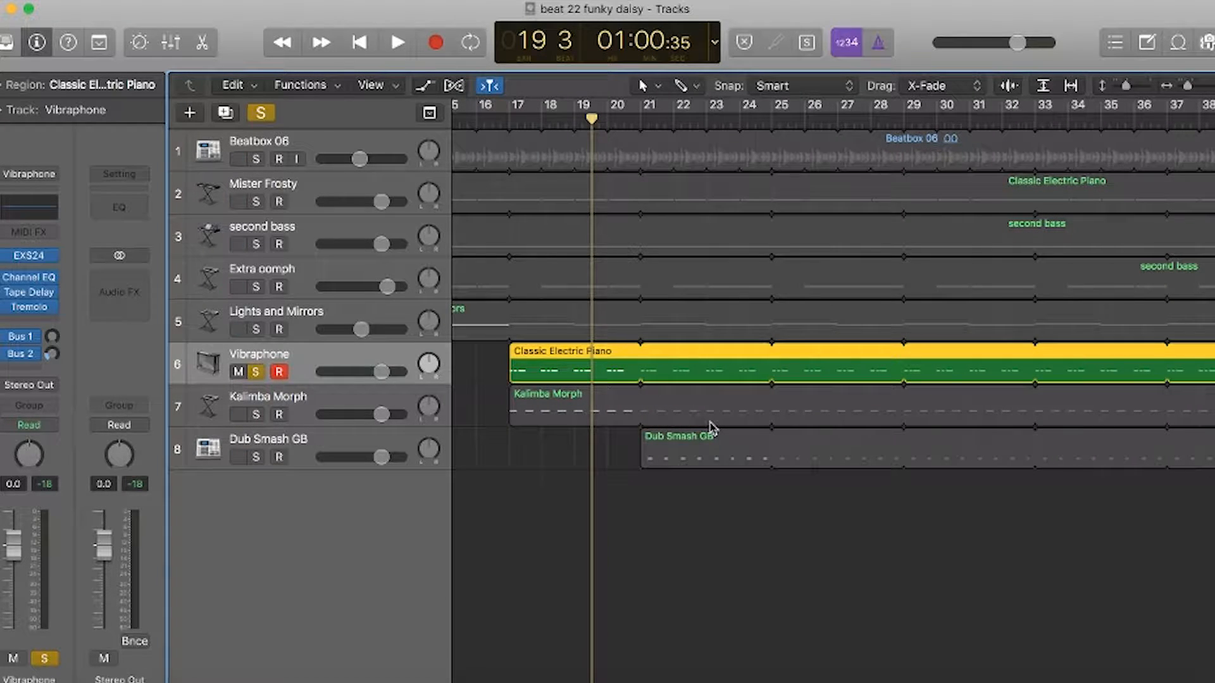
scroll(708, 425, "left", 3)
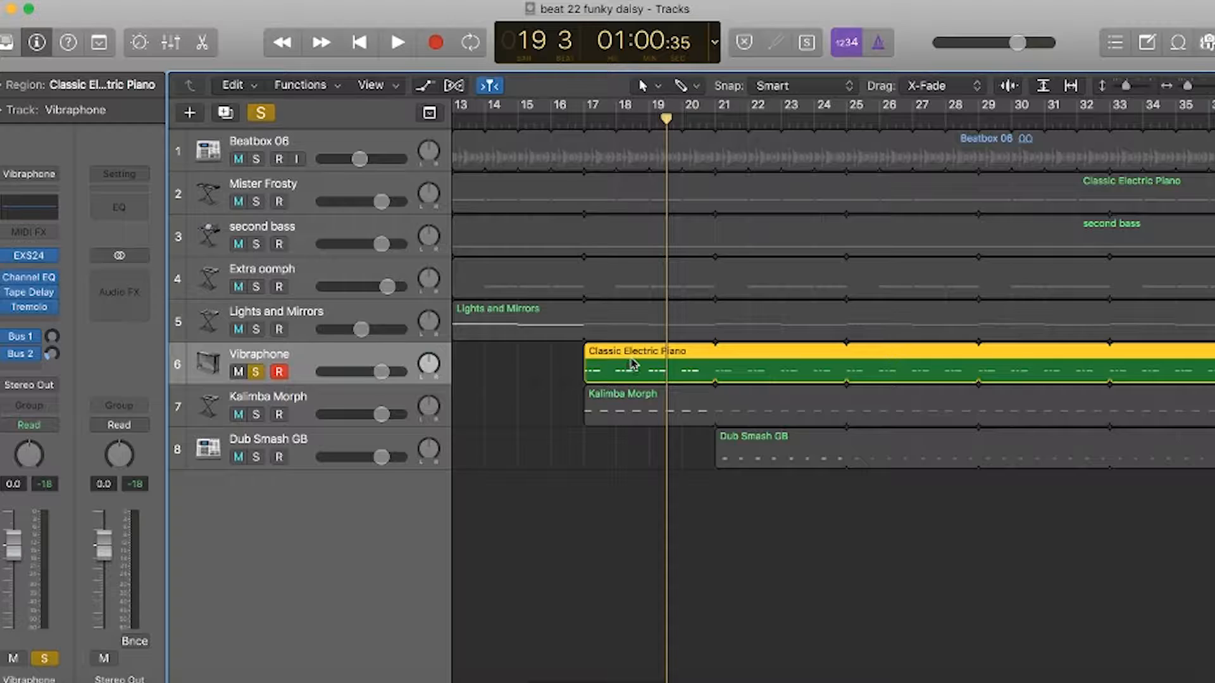
scroll(633, 364, "left", 12)
scroll(814, 363, "right", 5)
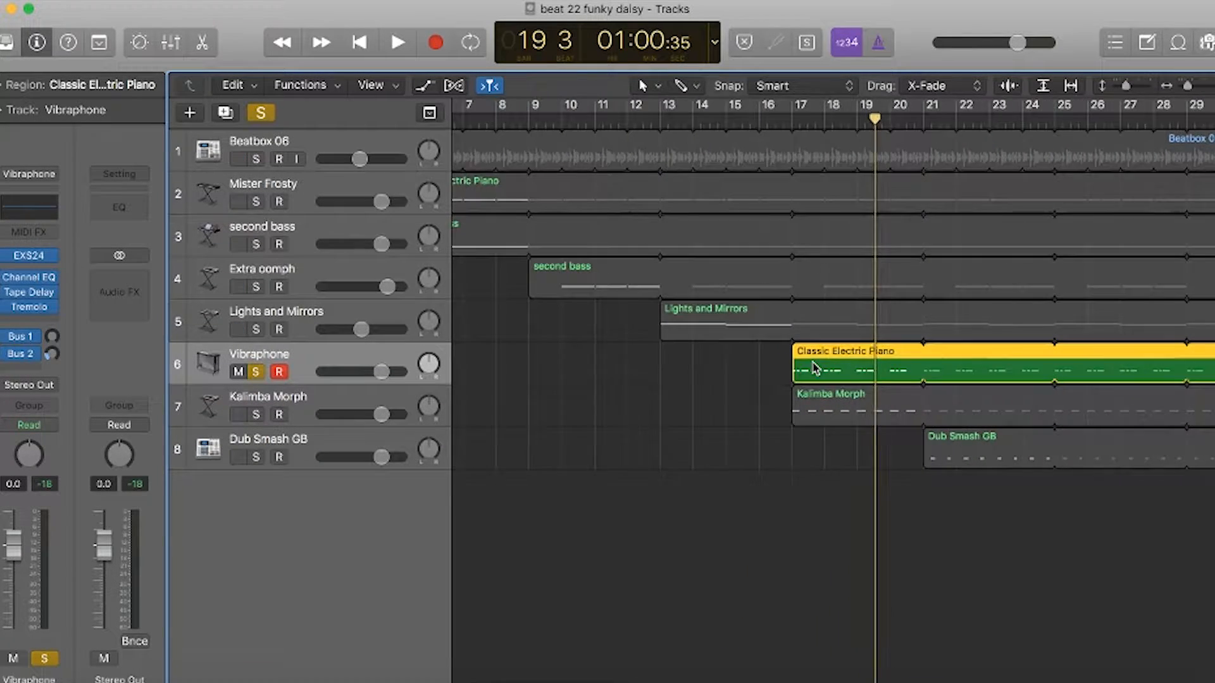
scroll(577, 267, "left", 5)
scroll(893, 260, "right", 7)
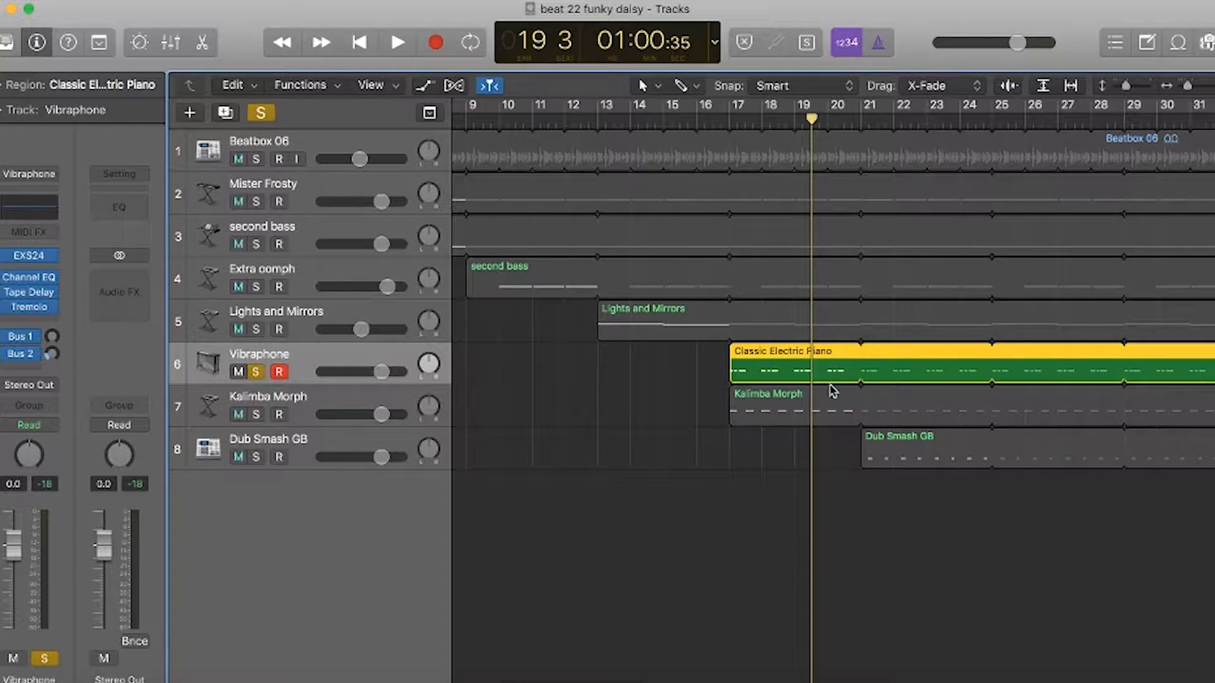
Solo Kalimba Morph instead of Vibraphone, move the playhead to bar 17, and enlarge the timeline around it.
left_click(256, 415)
left_click(256, 372)
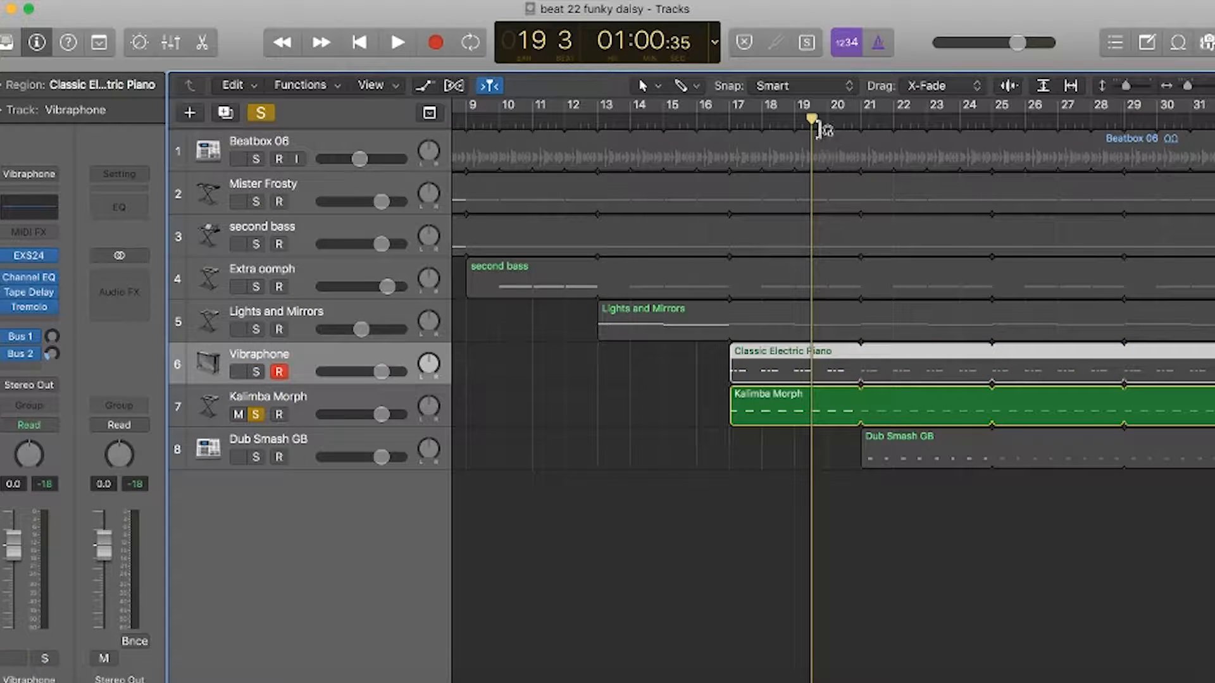
left_click_drag(811, 123, 726, 134)
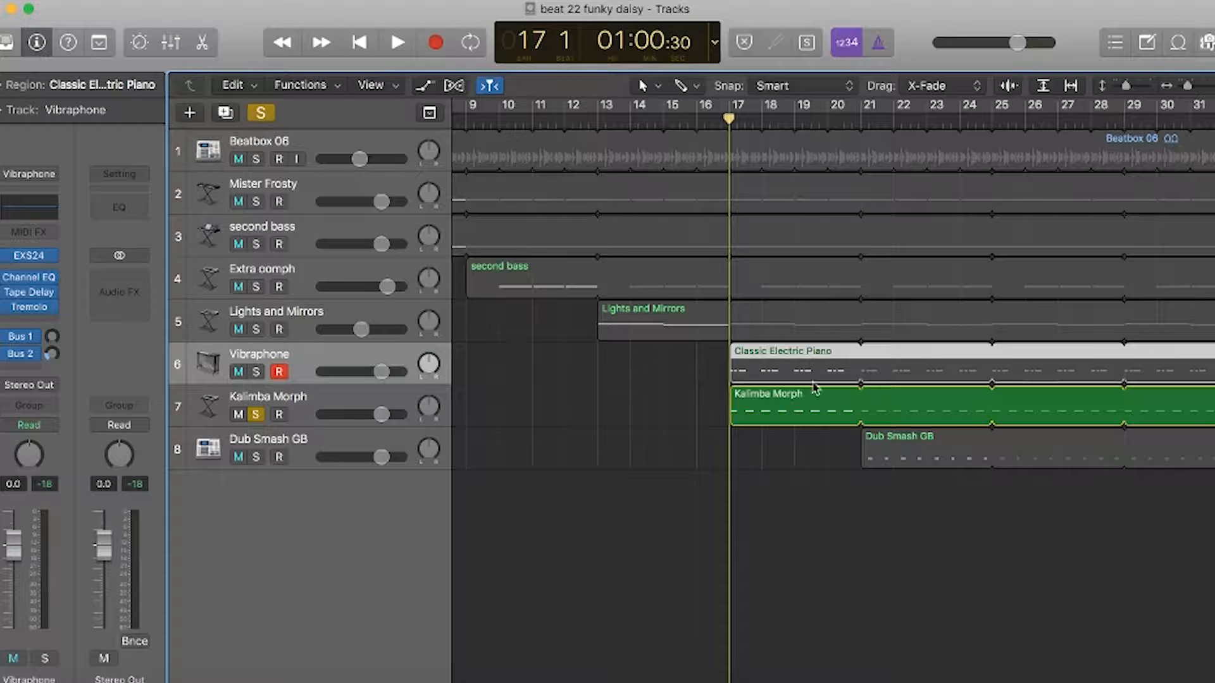
key("super+Right")
key("super+Right")
key("super+Right")
key("p")
scroll(865, 447, "right", 7)
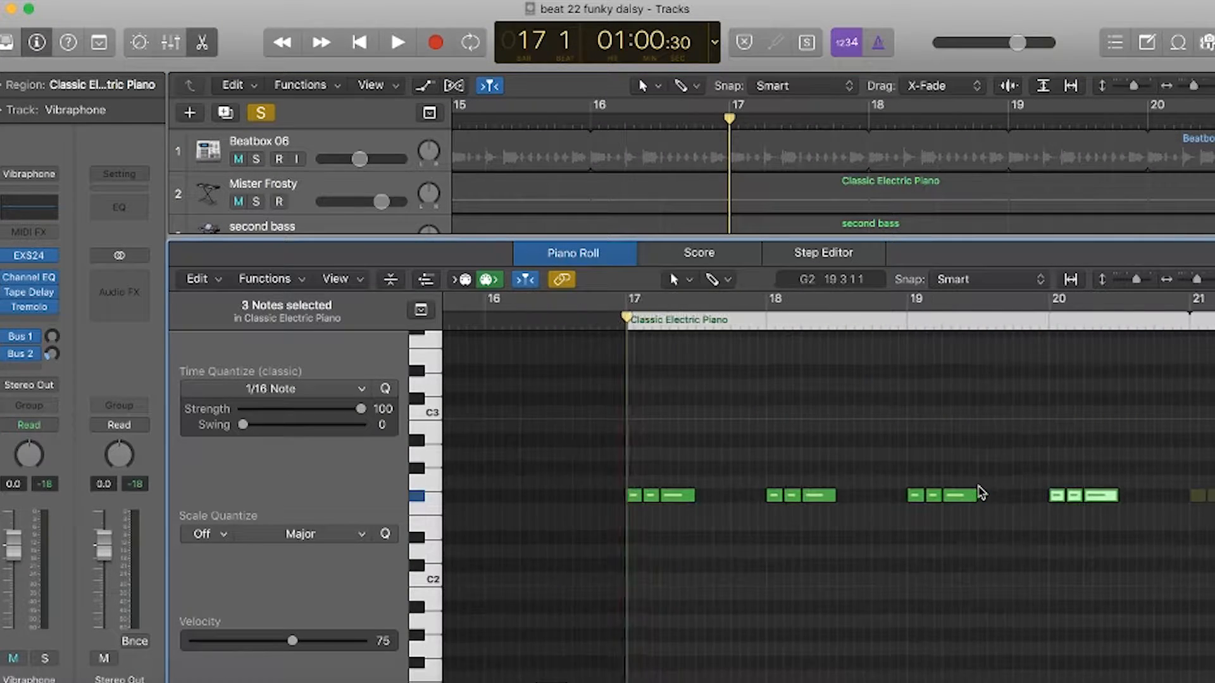
key("space")
key("space")
key("p")
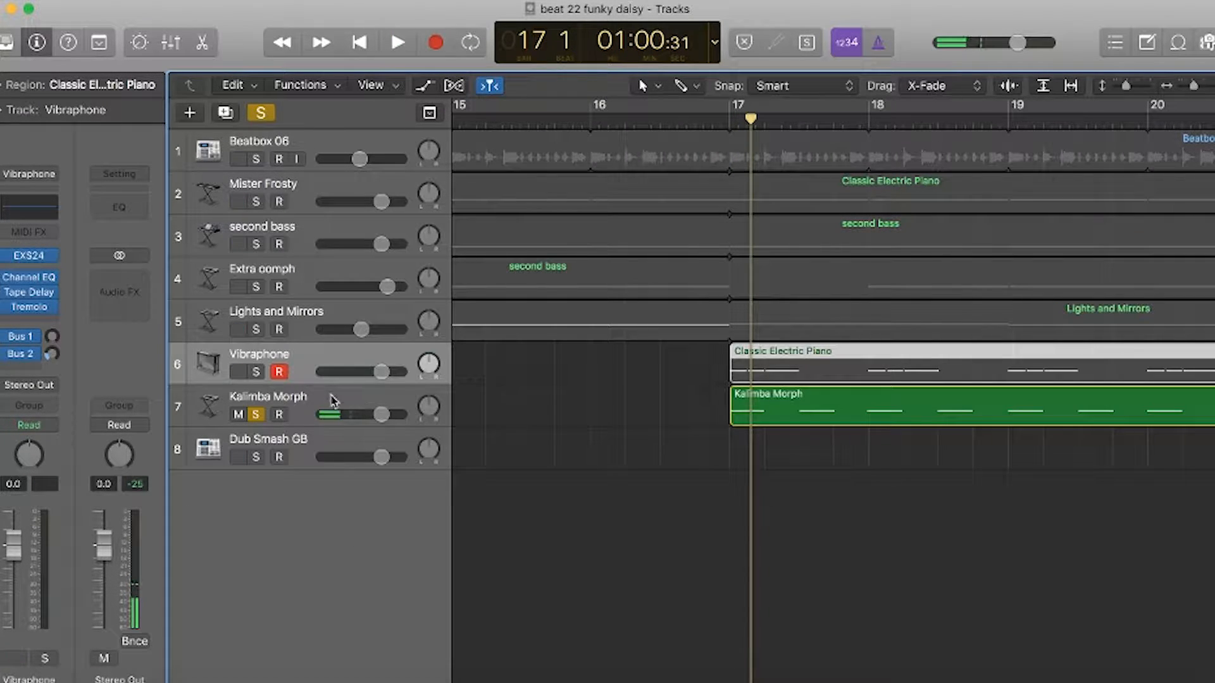
Select the Kalimba Morph track, show its notes in the Piano Roll, and play from just before bar 17 to bar 18 beat 4.
left_click(335, 402)
key("p")
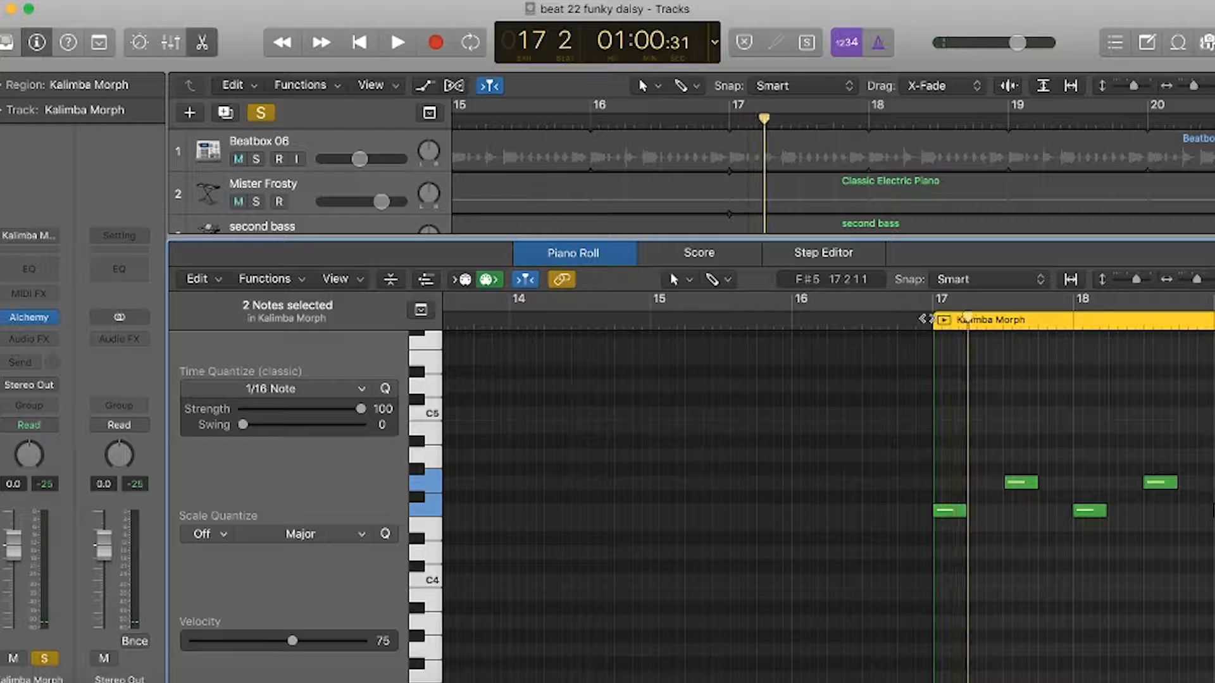
key("space")
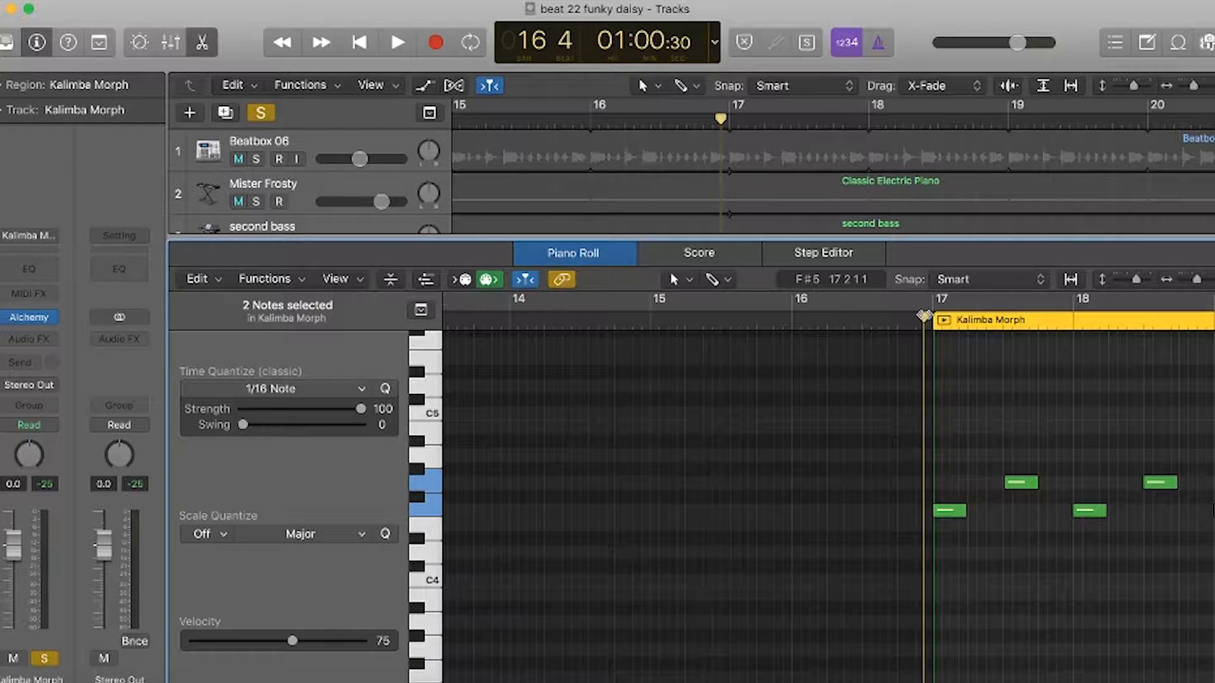
scroll(1025, 407, "right", 6)
key("space")
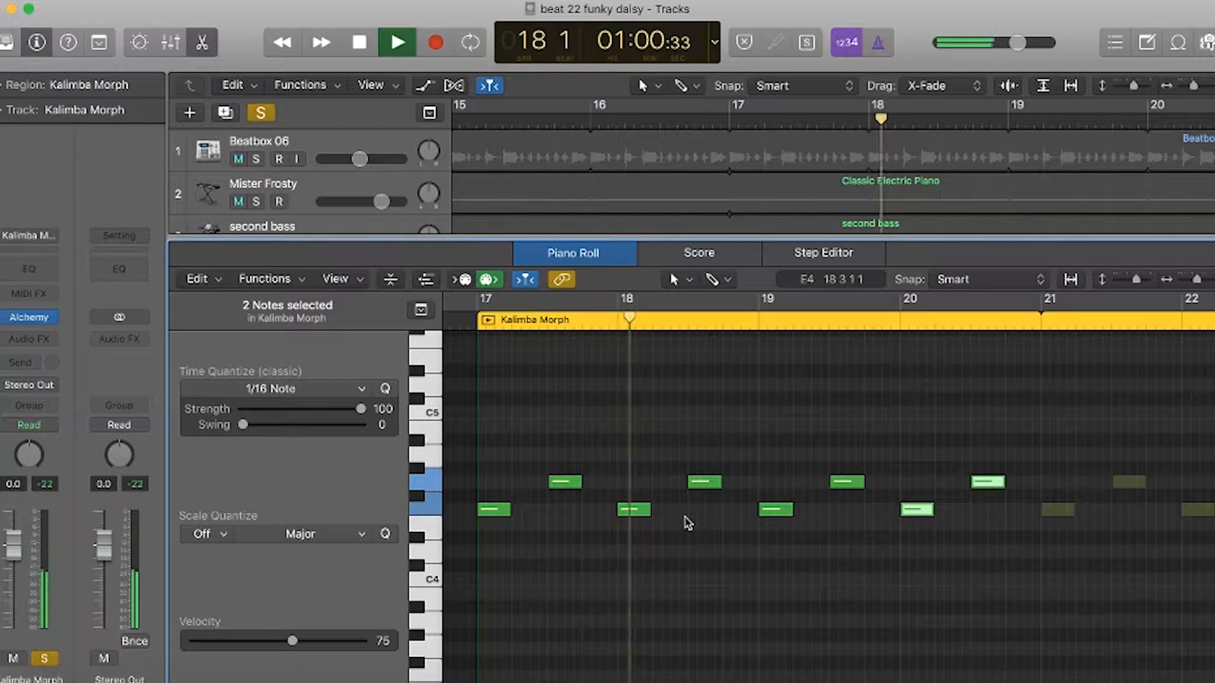
key("space")
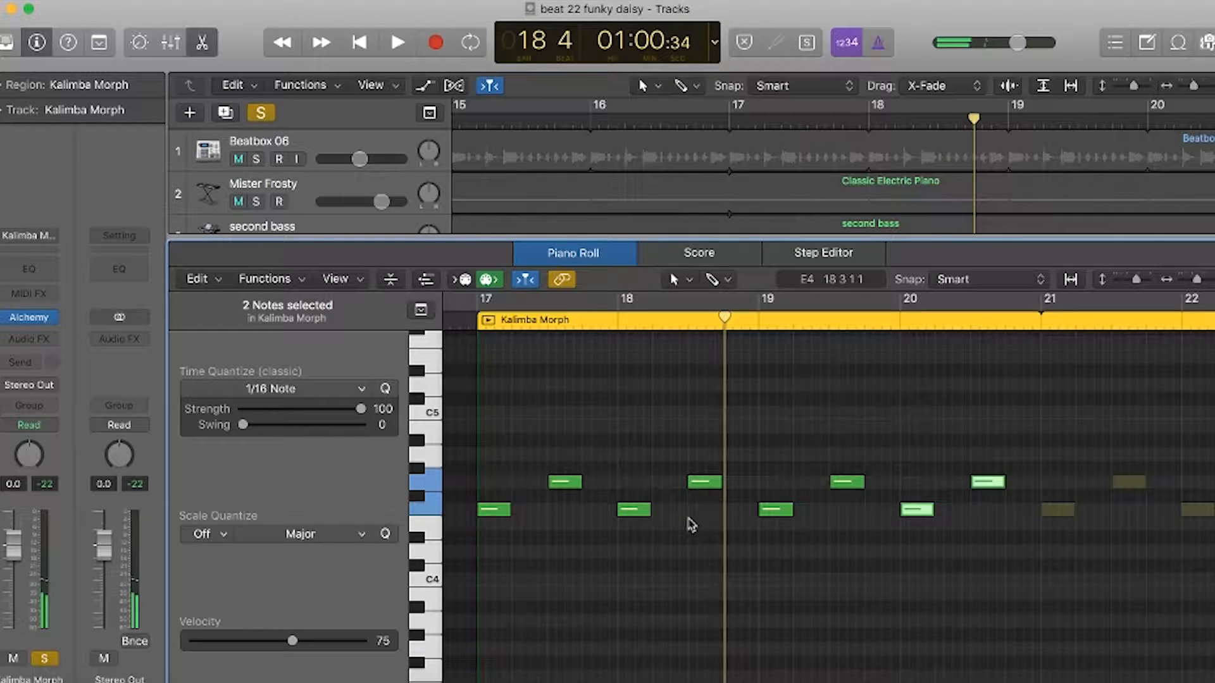
Move the playhead back to bar 17 and audition the Kalimba Morph pitches on the Piano Roll keyboard.
left_click_drag(721, 326, 475, 353)
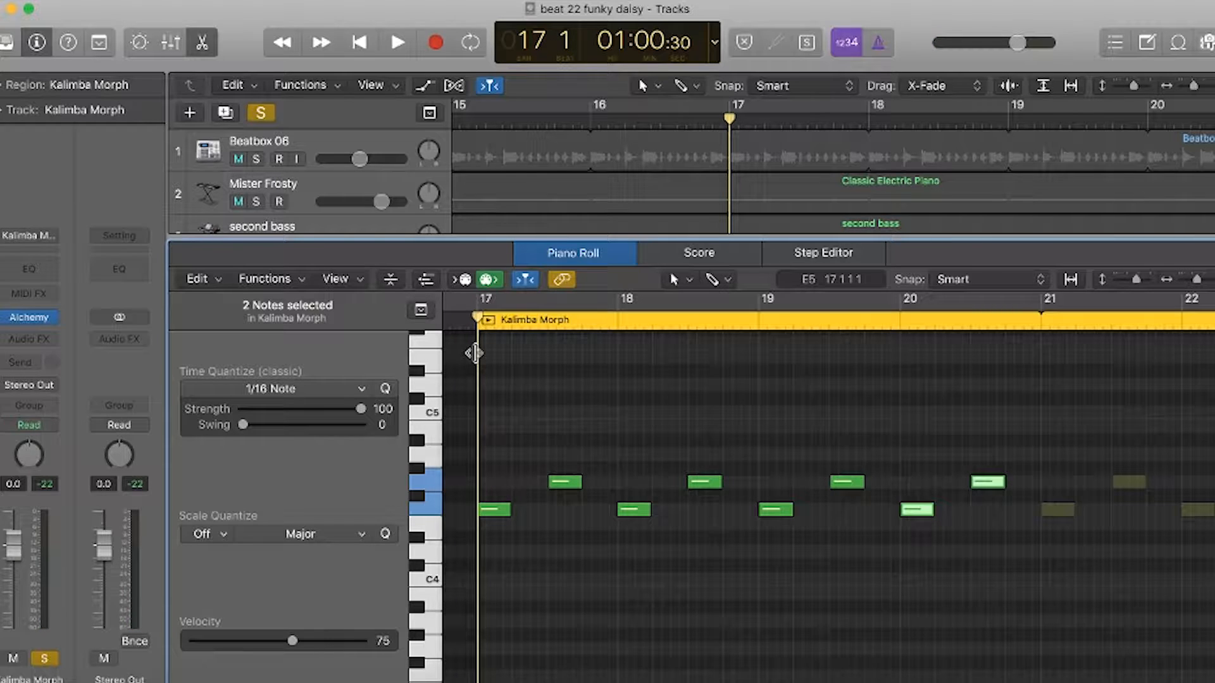
left_click(422, 519)
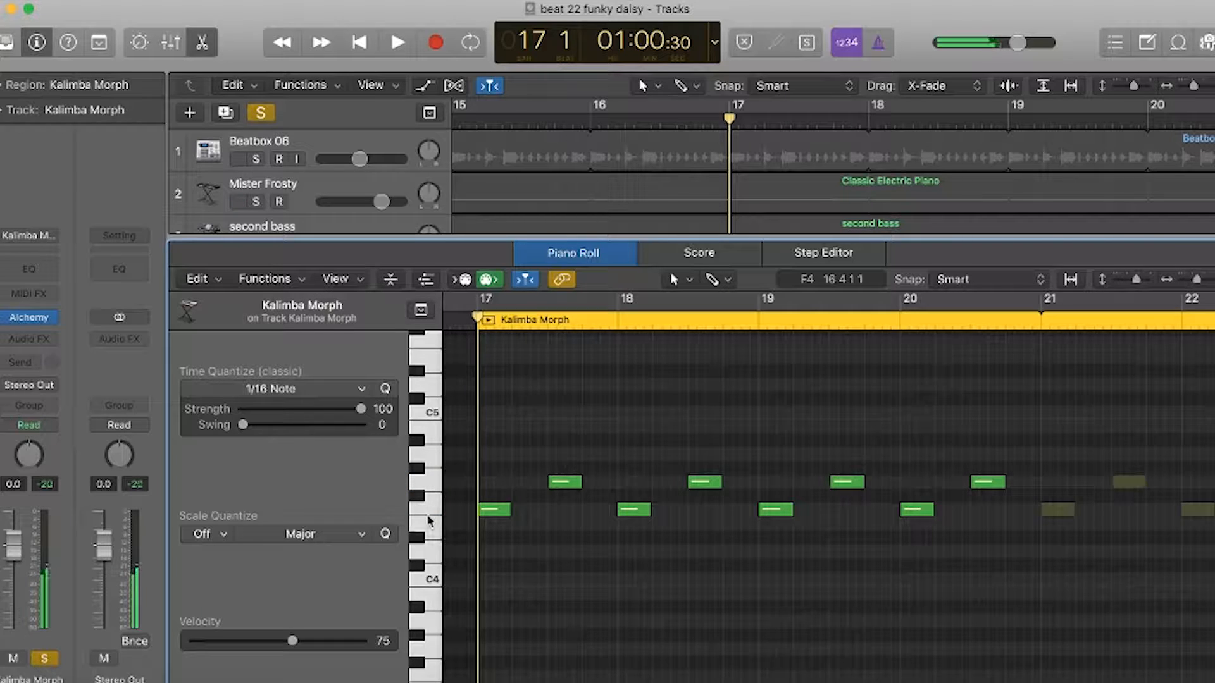
left_click(432, 508)
left_click(431, 488)
left_click(433, 519)
Play the Kalimba Morph pattern from bar 17 to bar 20 beat 3, and close the Piano Roll.
key("space")
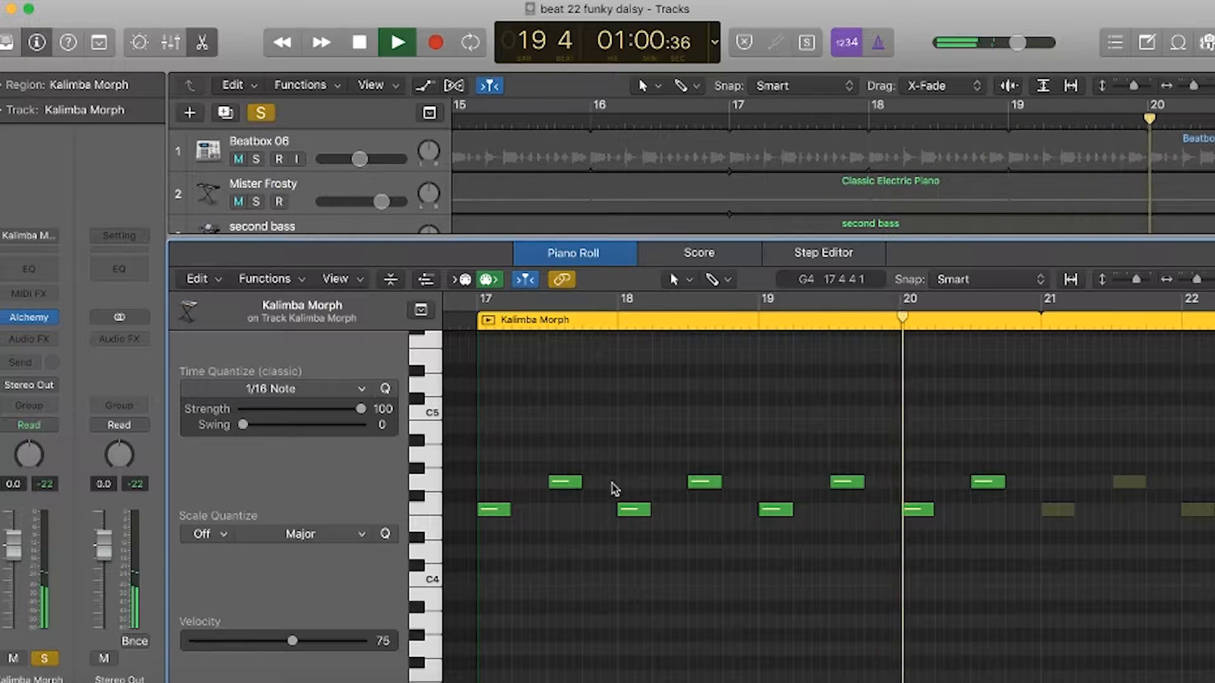
key("space")
scroll(567, 507, "left", 2)
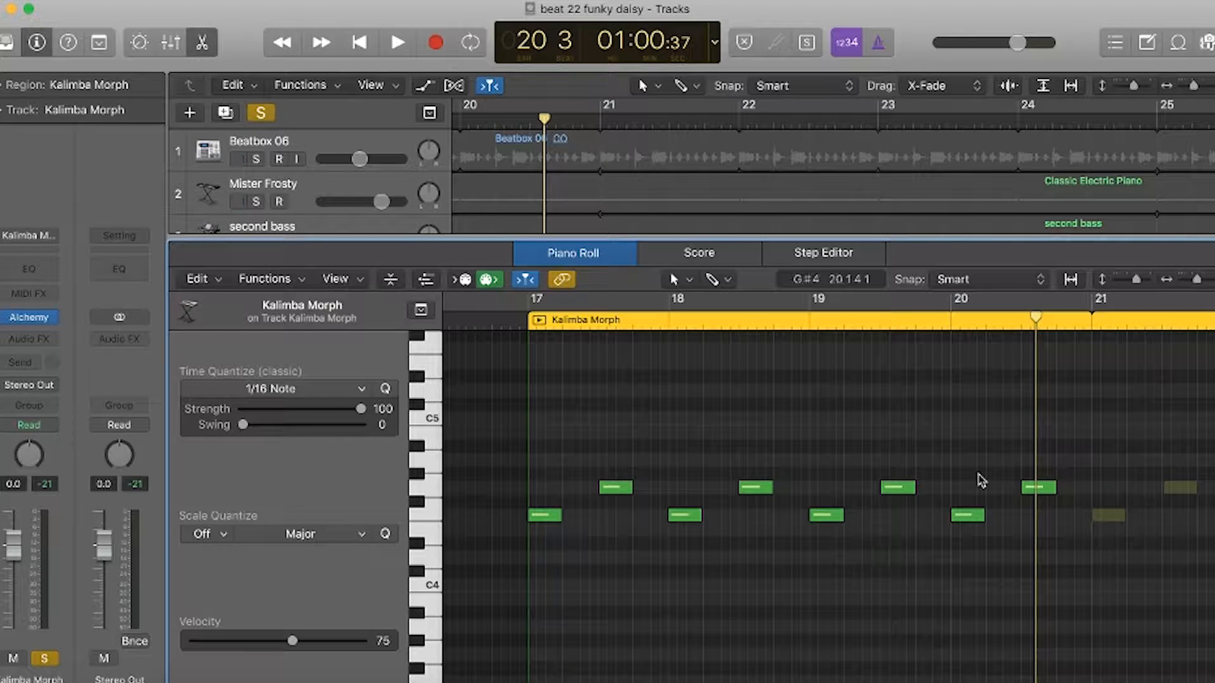
key("p")
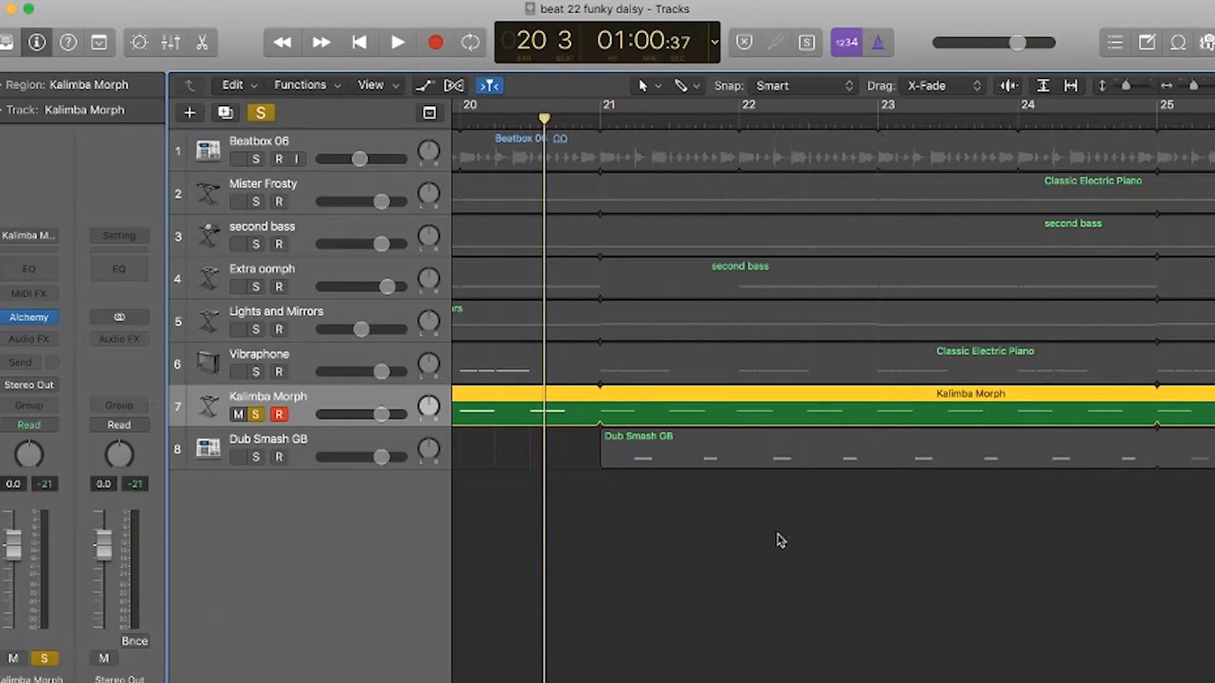
Solo Vibraphone alongside Kalimba Morph and play both together from bar 17 to bar 20 beat 2.
scroll(759, 532, "left", 10)
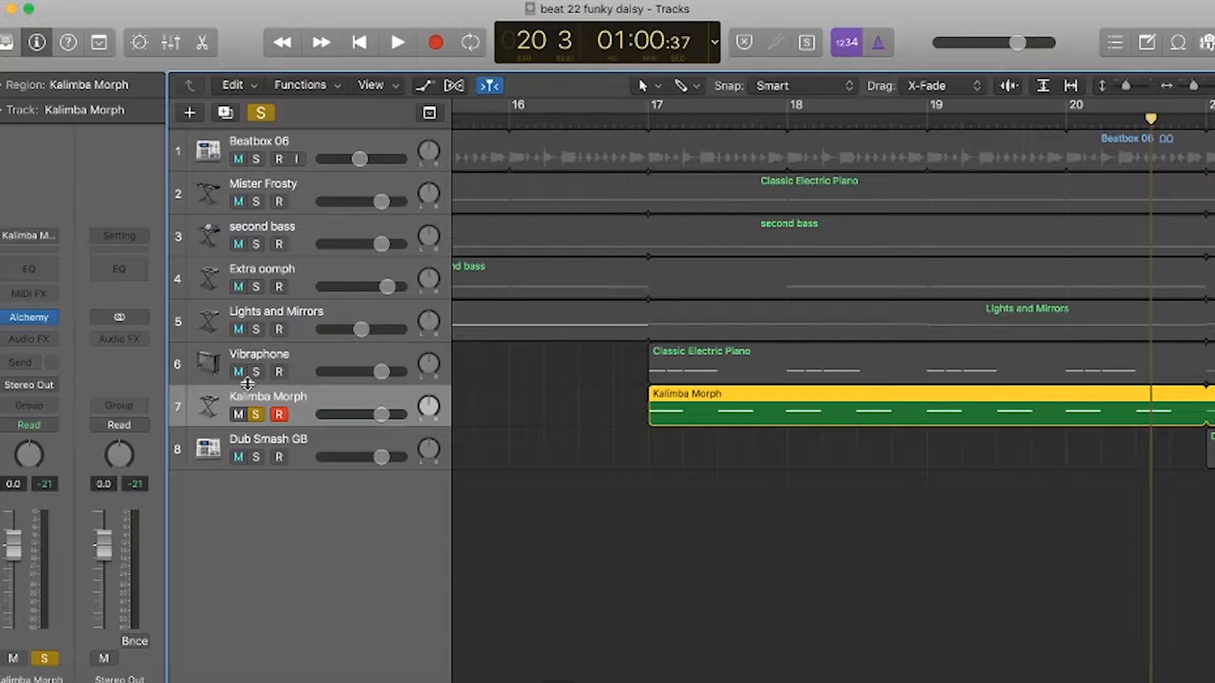
left_click(257, 373)
left_click_drag(1151, 120, 648, 152)
key("space")
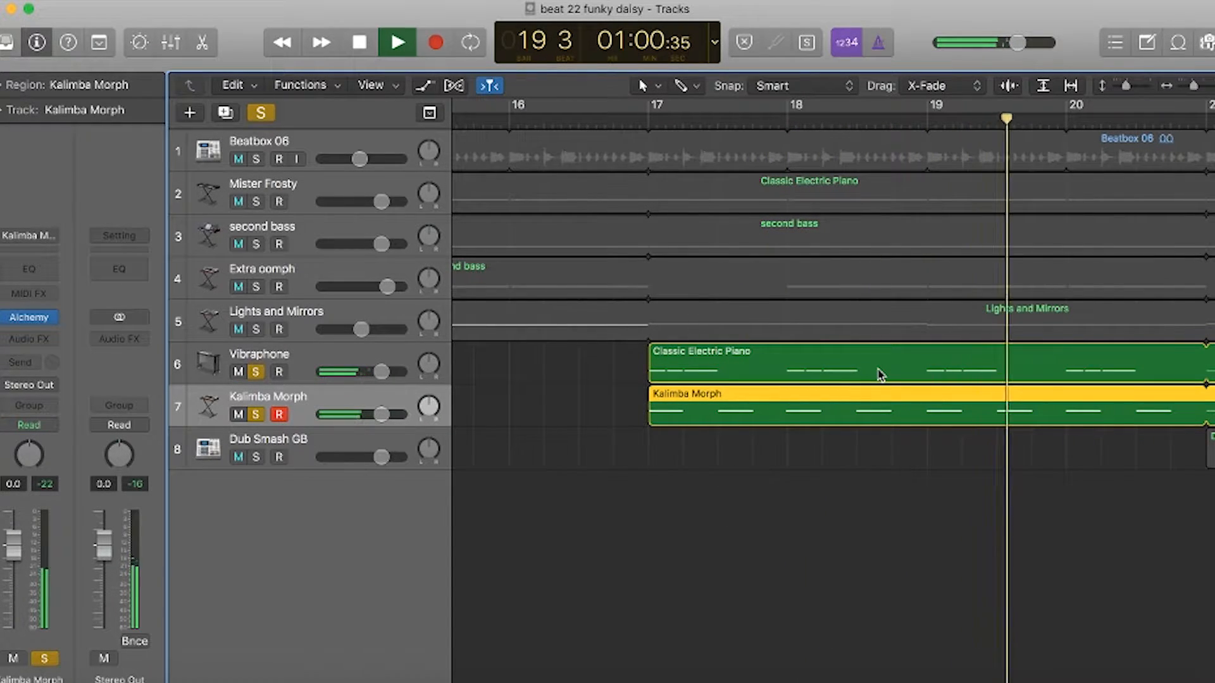
scroll(880, 375, "right", 5)
key("space")
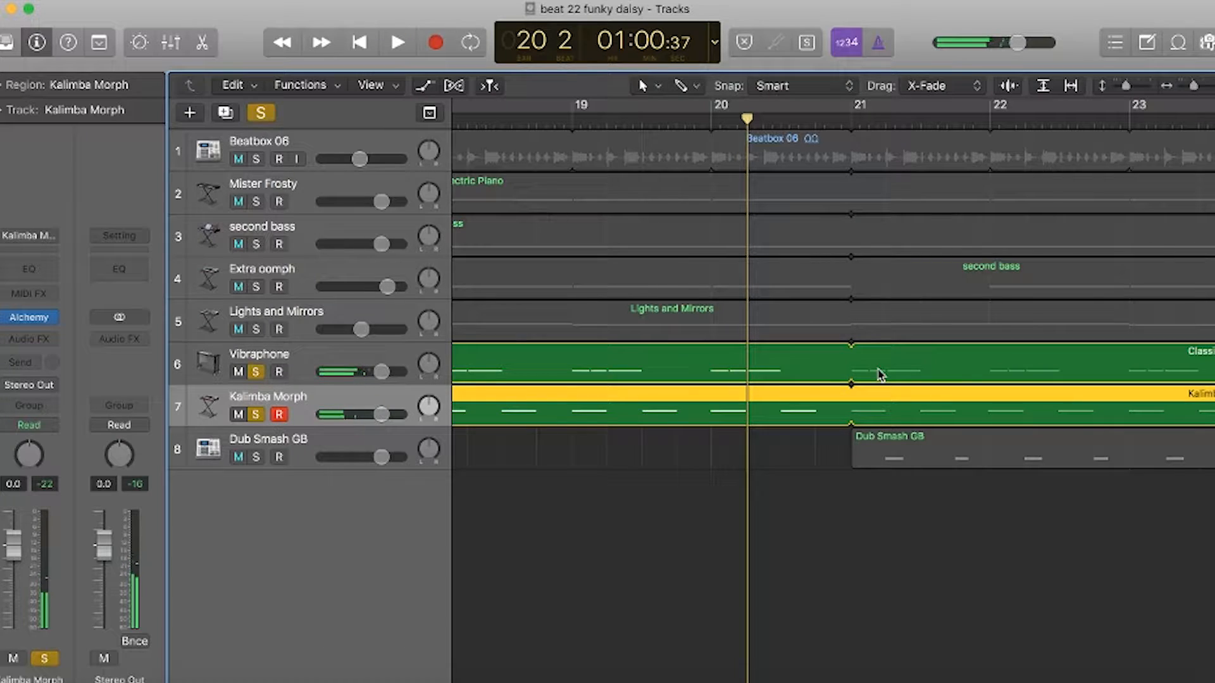
Clear the solos on Kalimba Morph and Vibraphone, and select the Dub Smash GB region at bar 21.
key("super+Left")
key("super+Left")
key("super+Left")
key("super+Left")
key("super+Left")
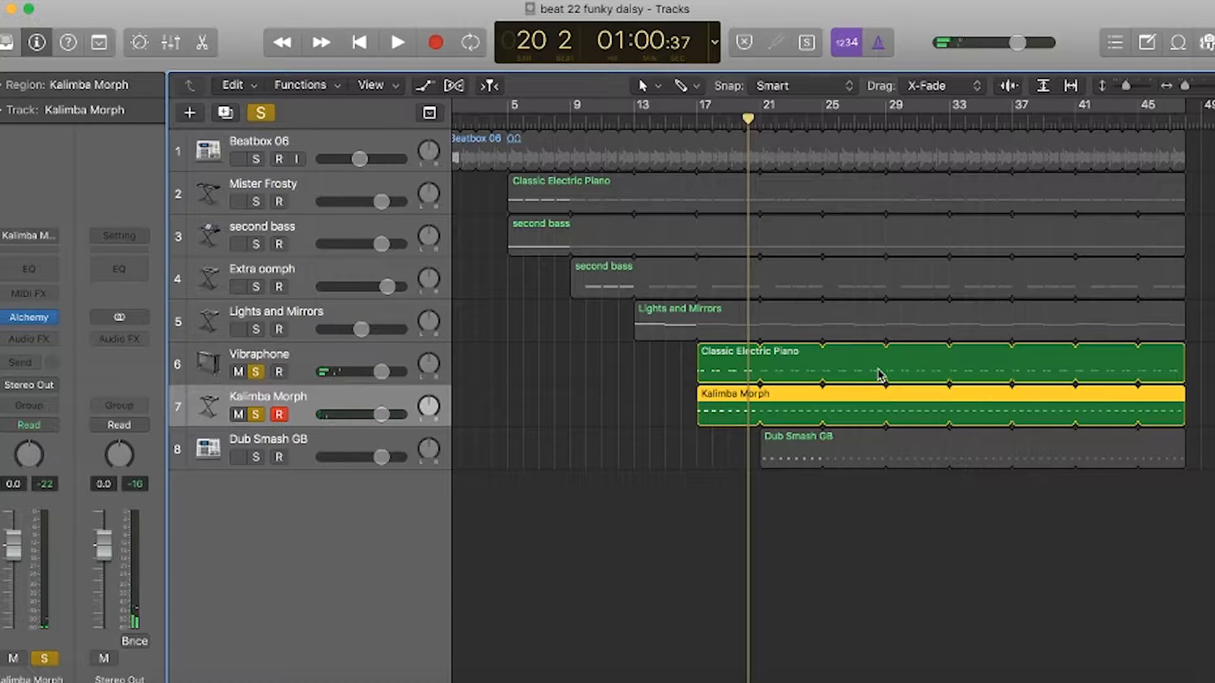
key("super+Right")
key("super+Right")
key("super+Right")
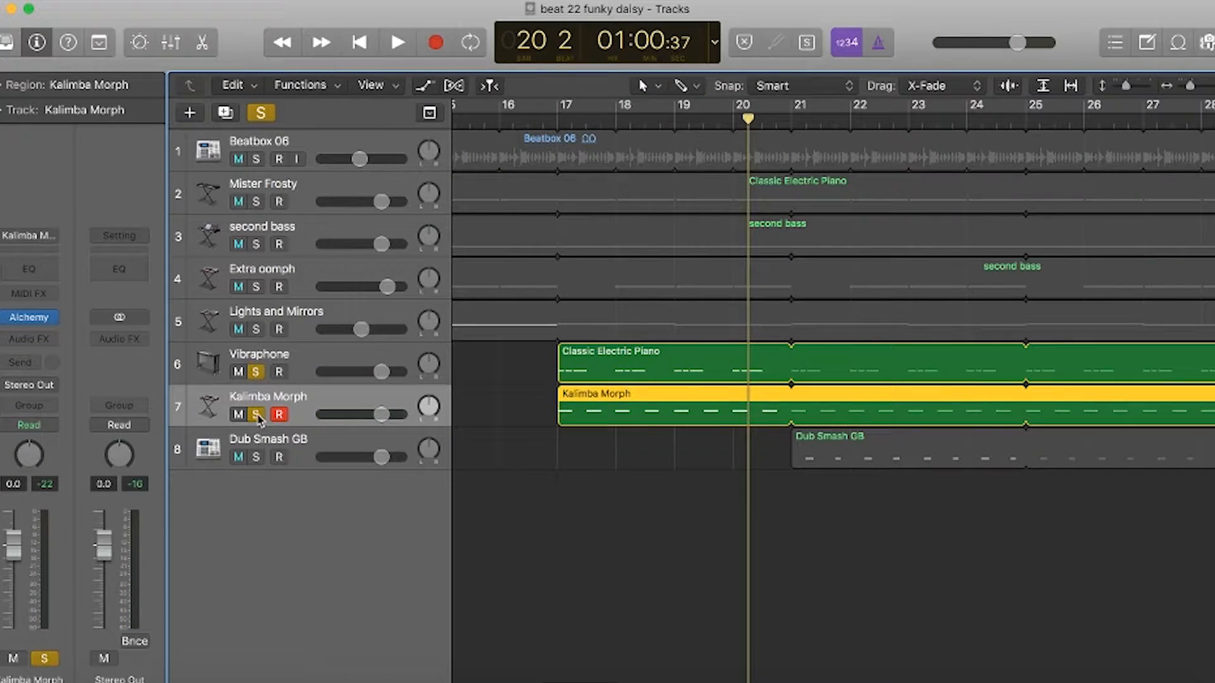
left_click(257, 415)
left_click(257, 373)
left_click(835, 460)
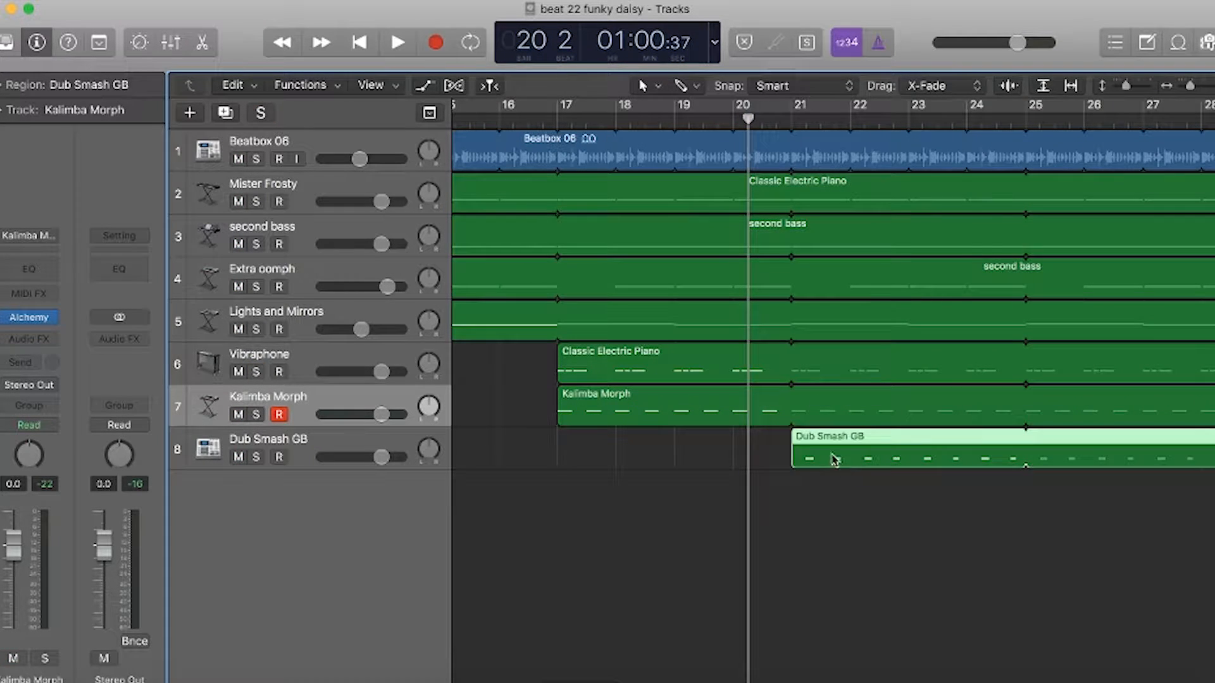
Select the Dub Smash GB track and play the full mix briefly from bar 21 while viewing its notes in the Piano Roll.
left_click_drag(760, 115, 789, 117)
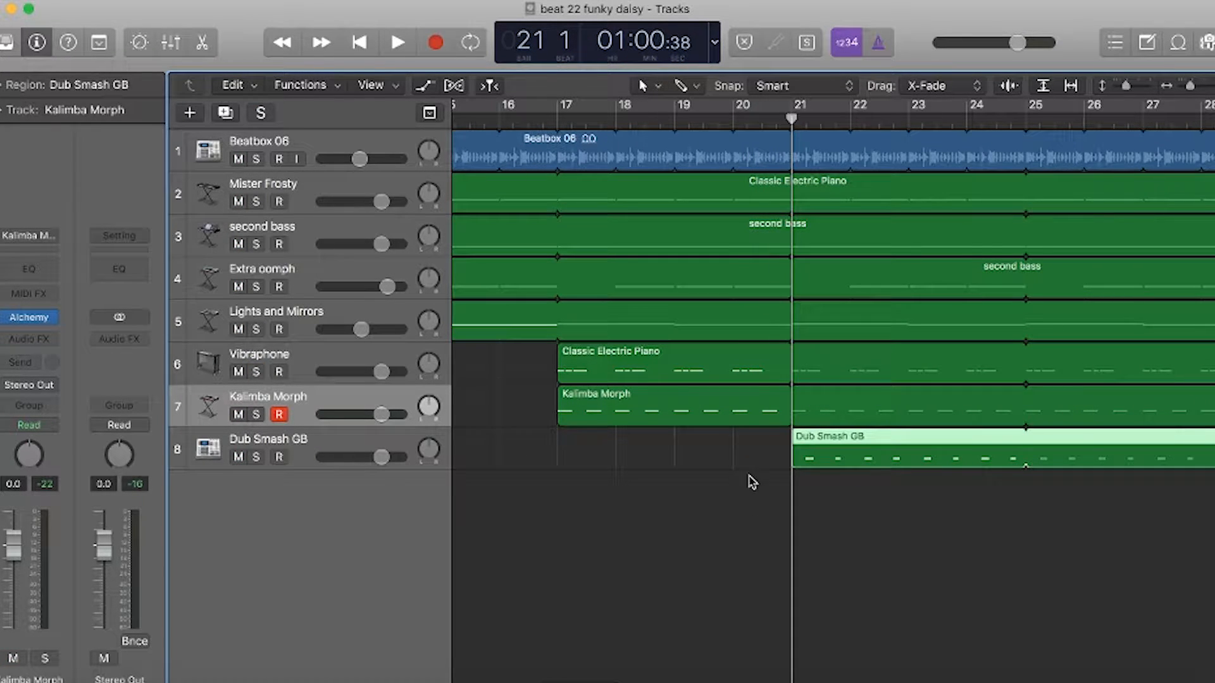
left_click(307, 443)
key("e")
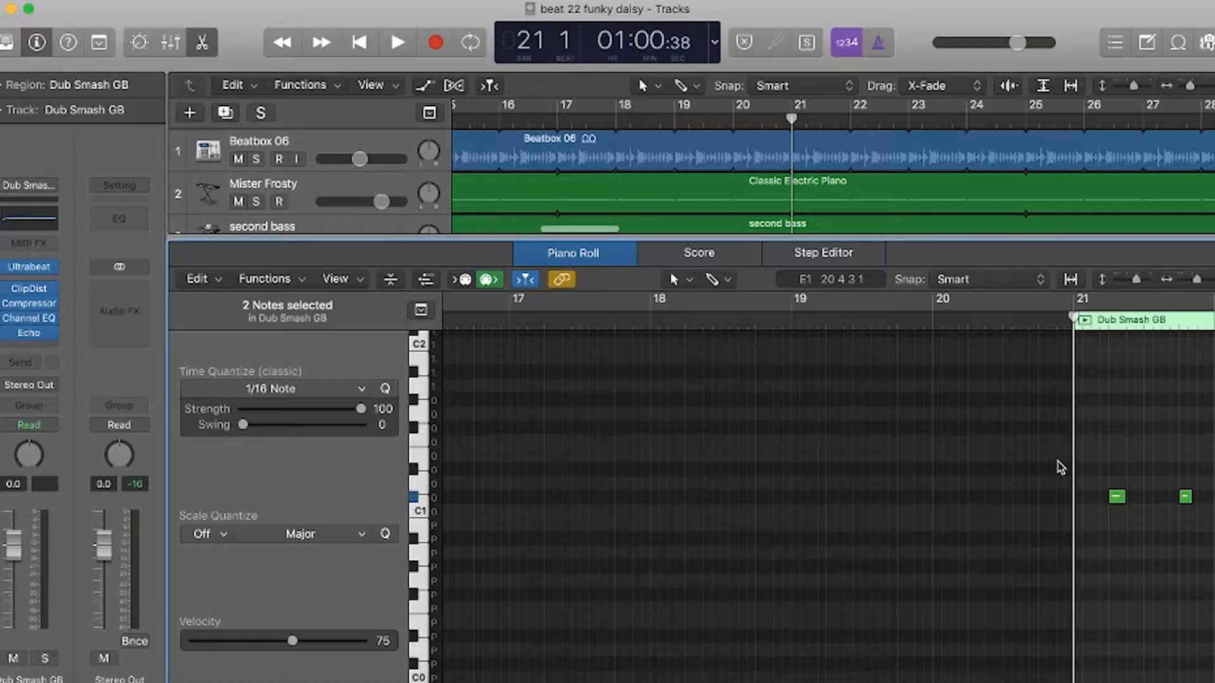
key("space")
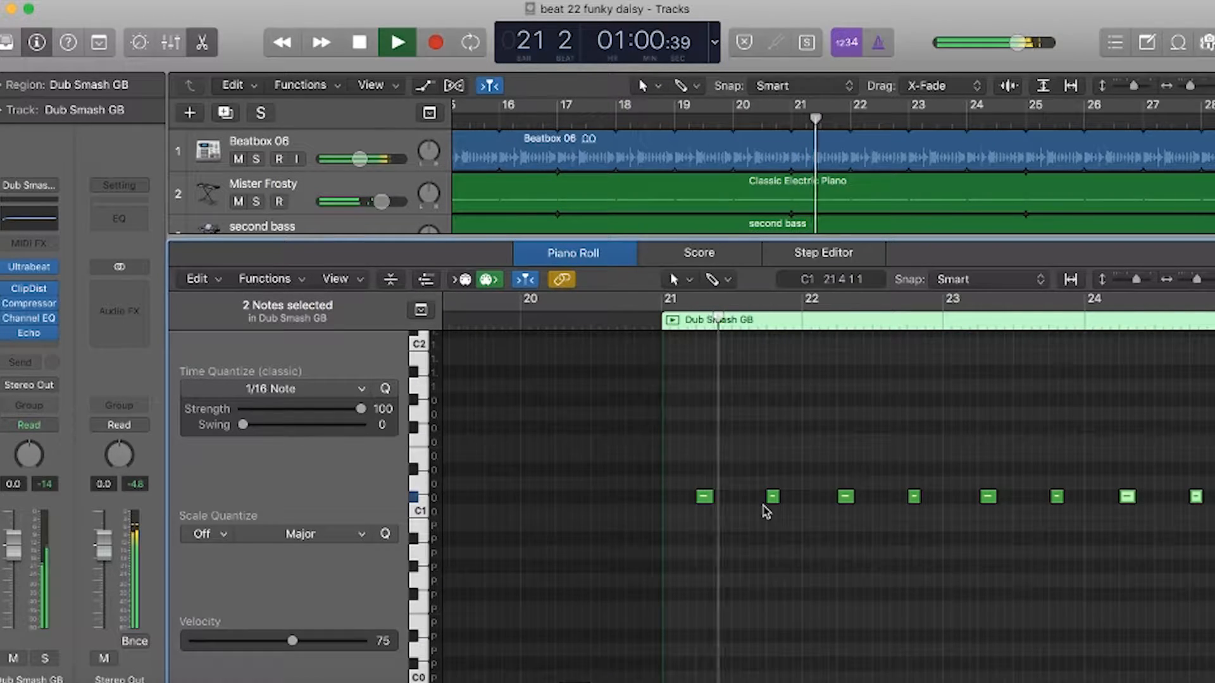
key("space")
key("e")
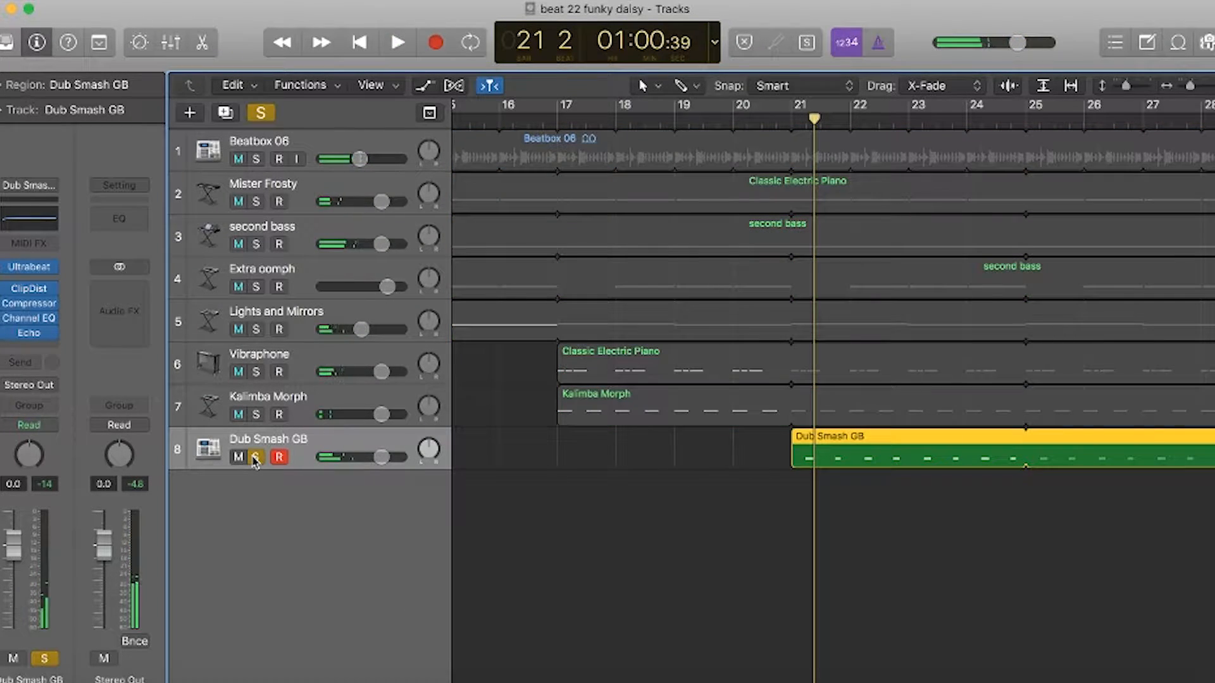
Solo Dub Smash GB and play its pattern from bar 21 with its notes open in the Piano Roll.
key("s")
left_click(792, 122)
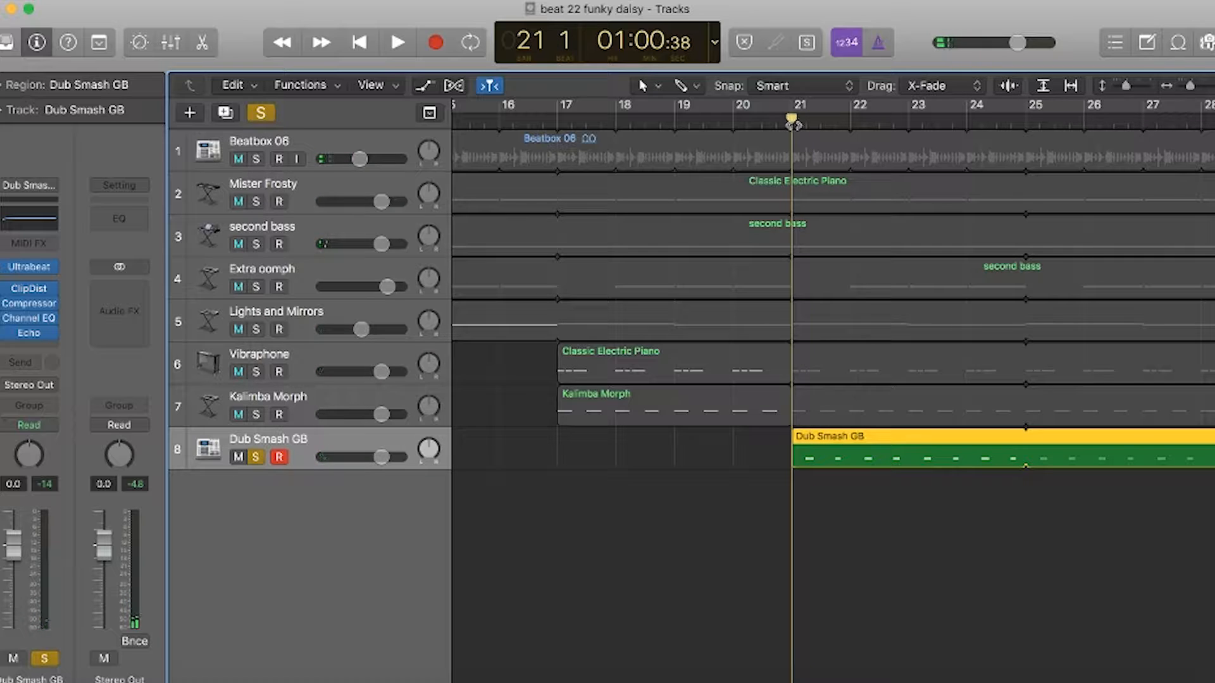
key("e")
key("space")
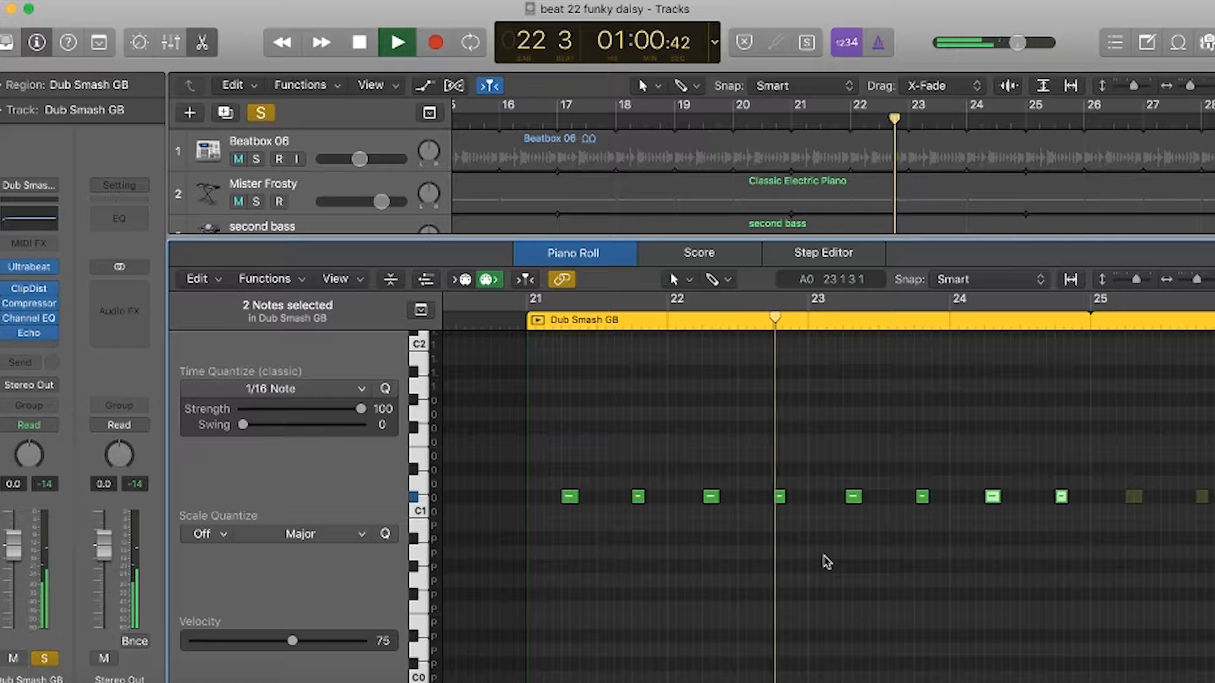
key("space")
Continue playing the soloed Dub Smash GB pattern in short stretches to bar 24 beat 2, and close the Piano Roll.
key("space")
key("space")
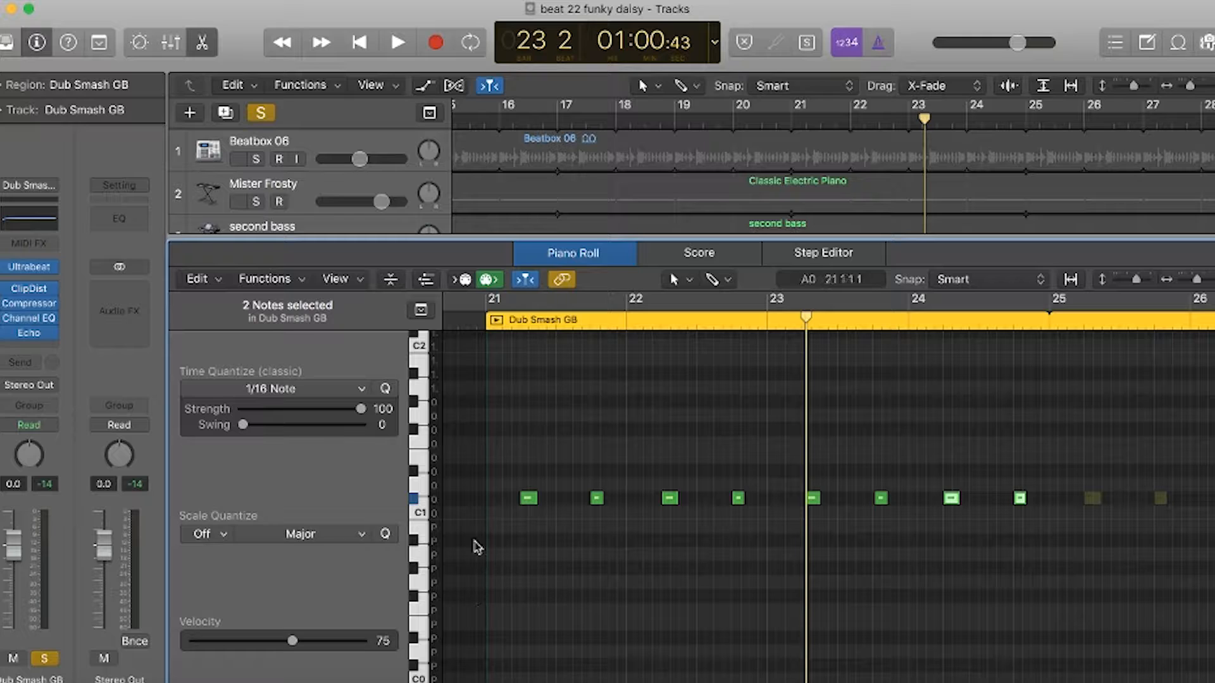
key("space")
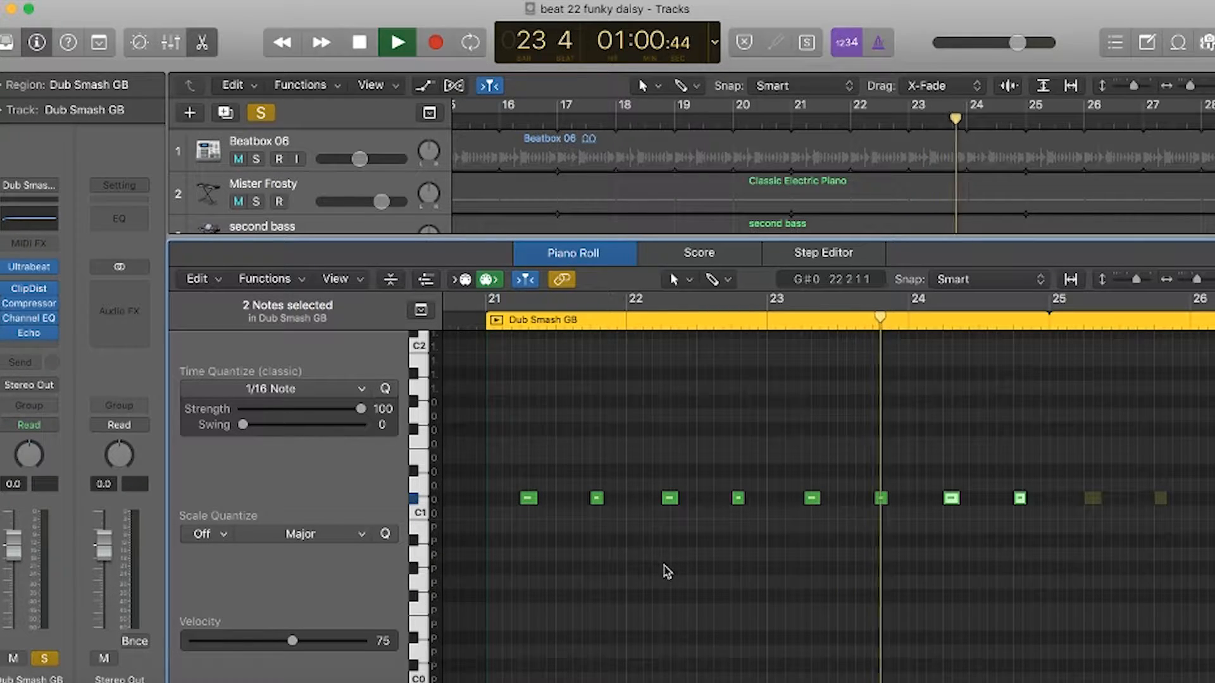
key("space")
key("e")
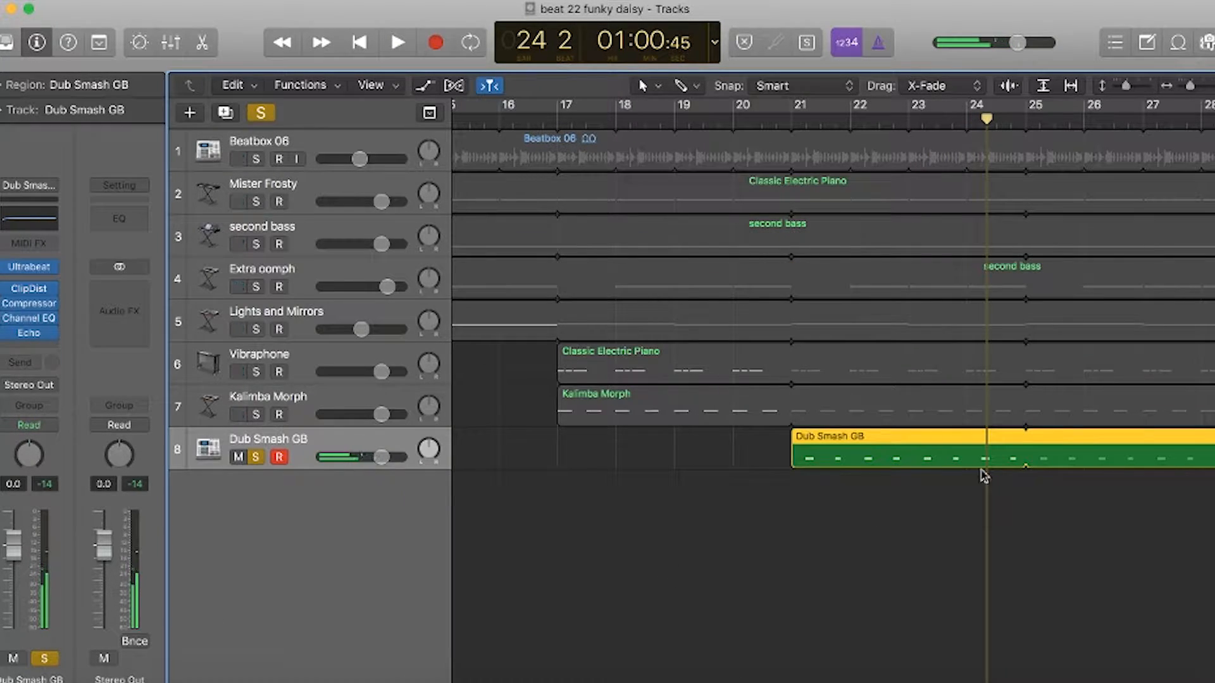
Clear the solo on Dub Smash GB and return the playhead to bar 1.
scroll(898, 434, "left", 6)
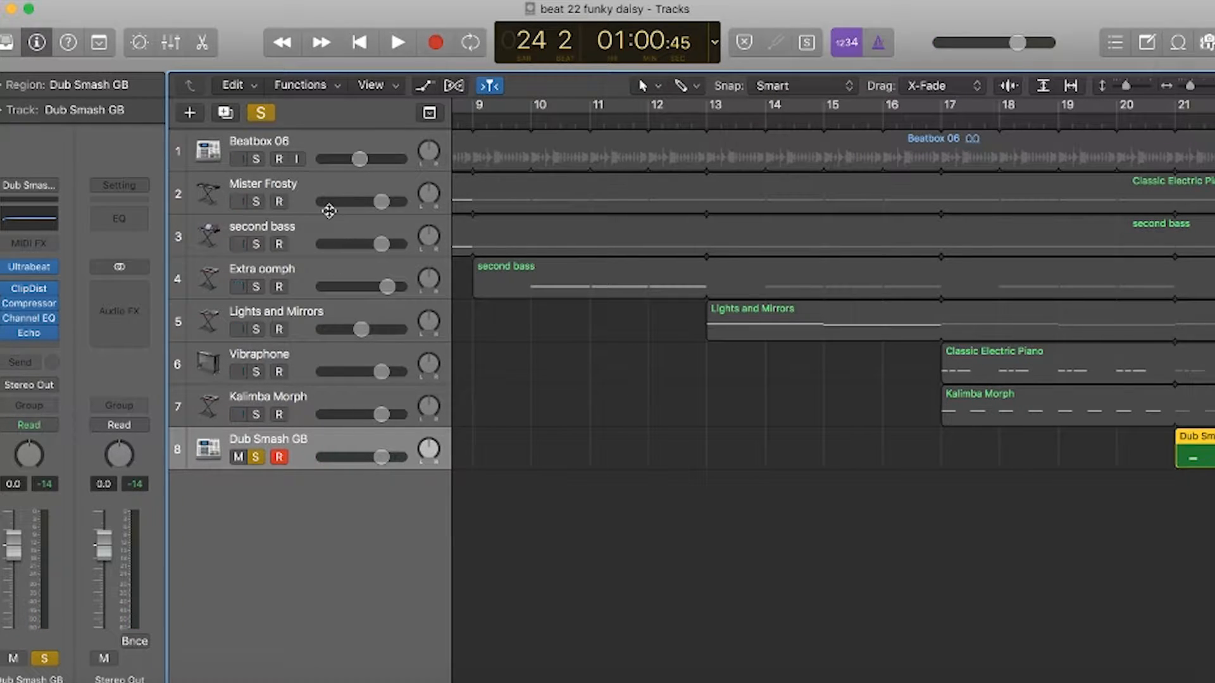
left_click(256, 458)
scroll(786, 508, "down", 10)
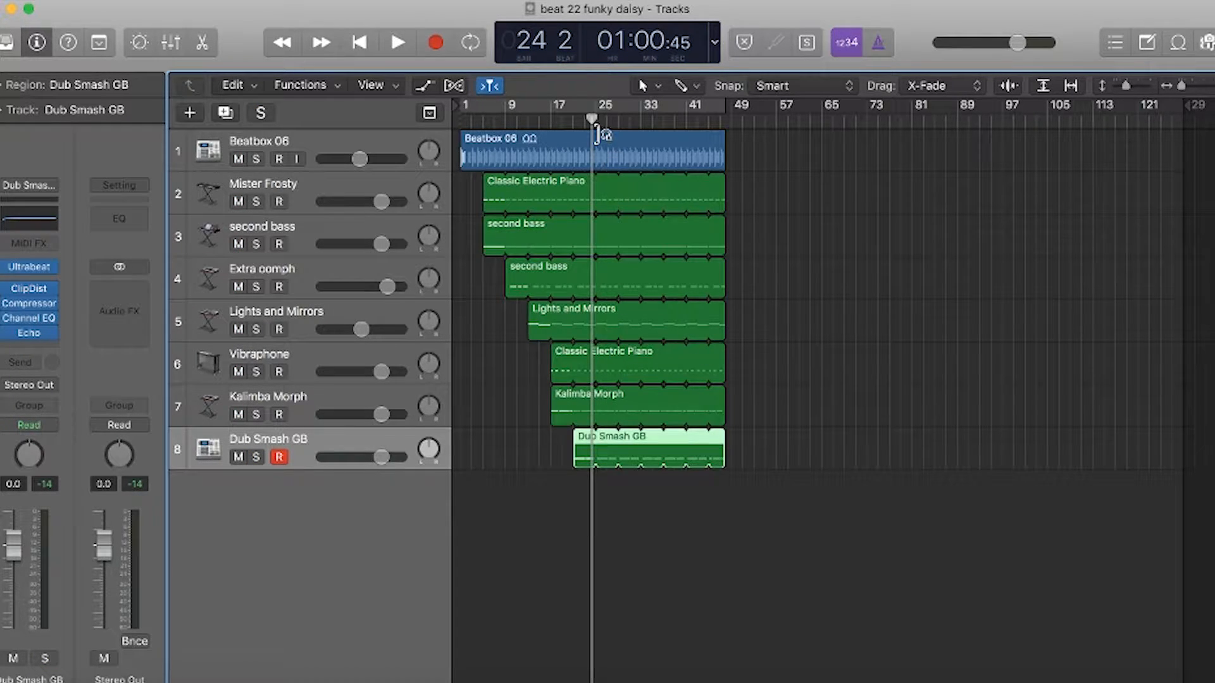
left_click_drag(593, 122, 453, 123)
Raise the computer's sound volume and deselect the Dub Smash GB region with the whole arrangement in view.
scroll(669, 286, "up", 8)
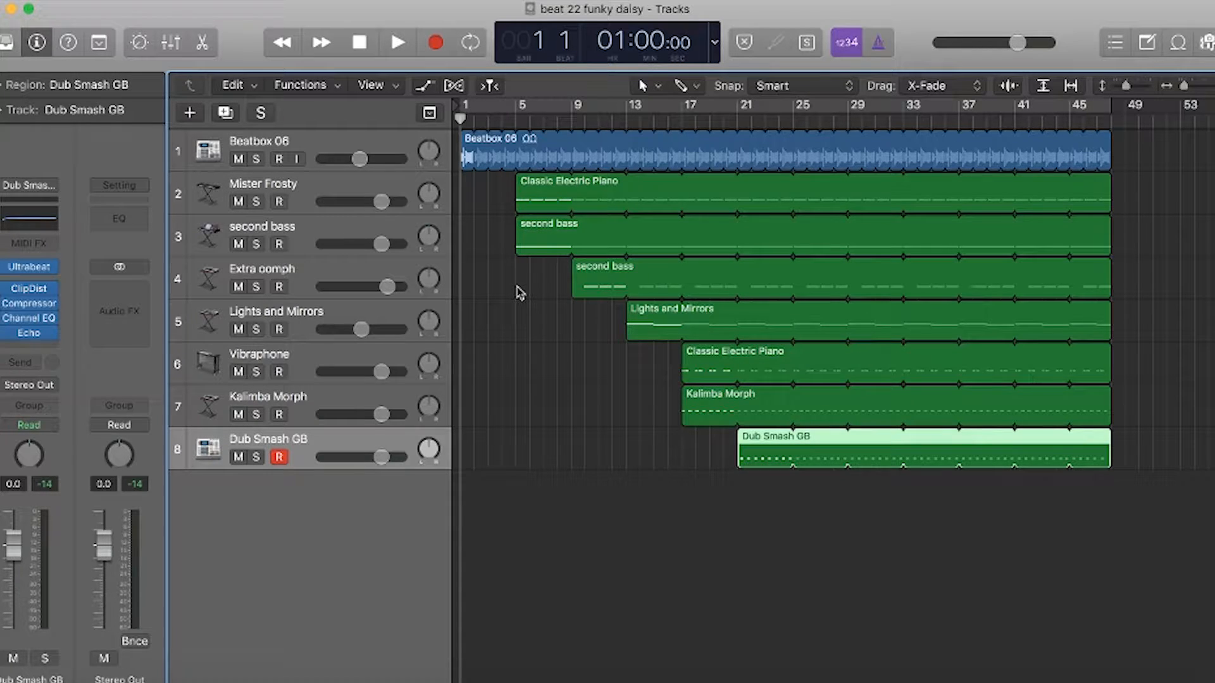
key("XF86AudioRaiseVolume")
left_click(819, 631)
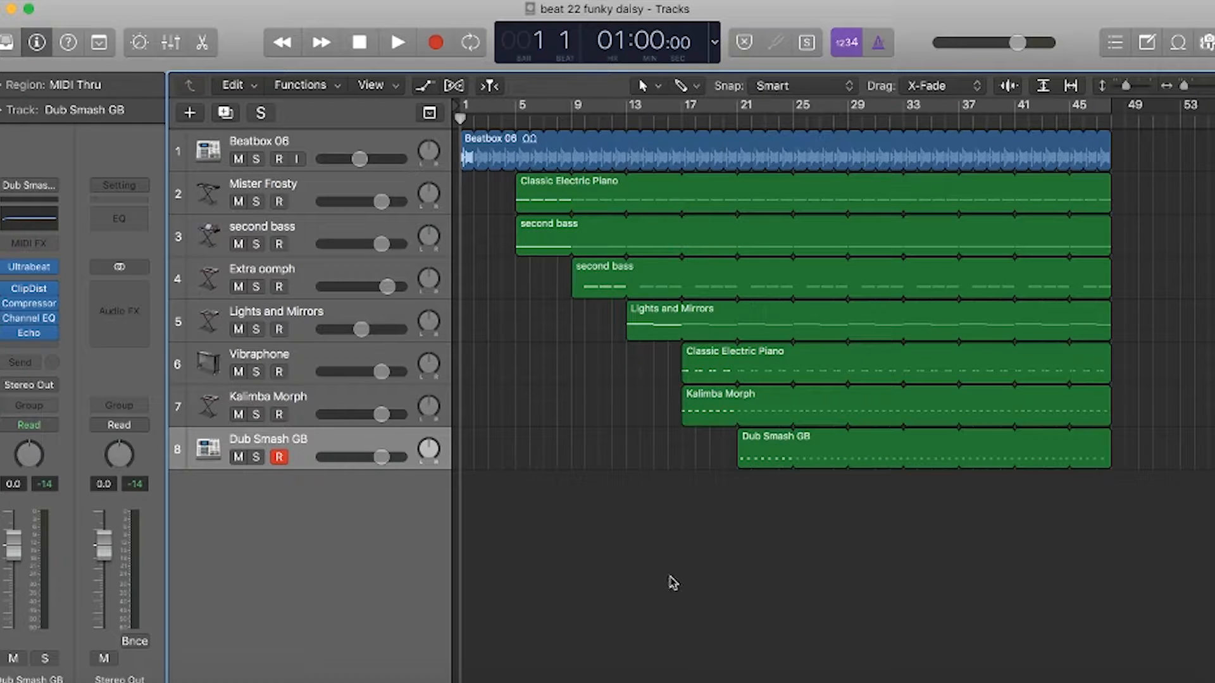